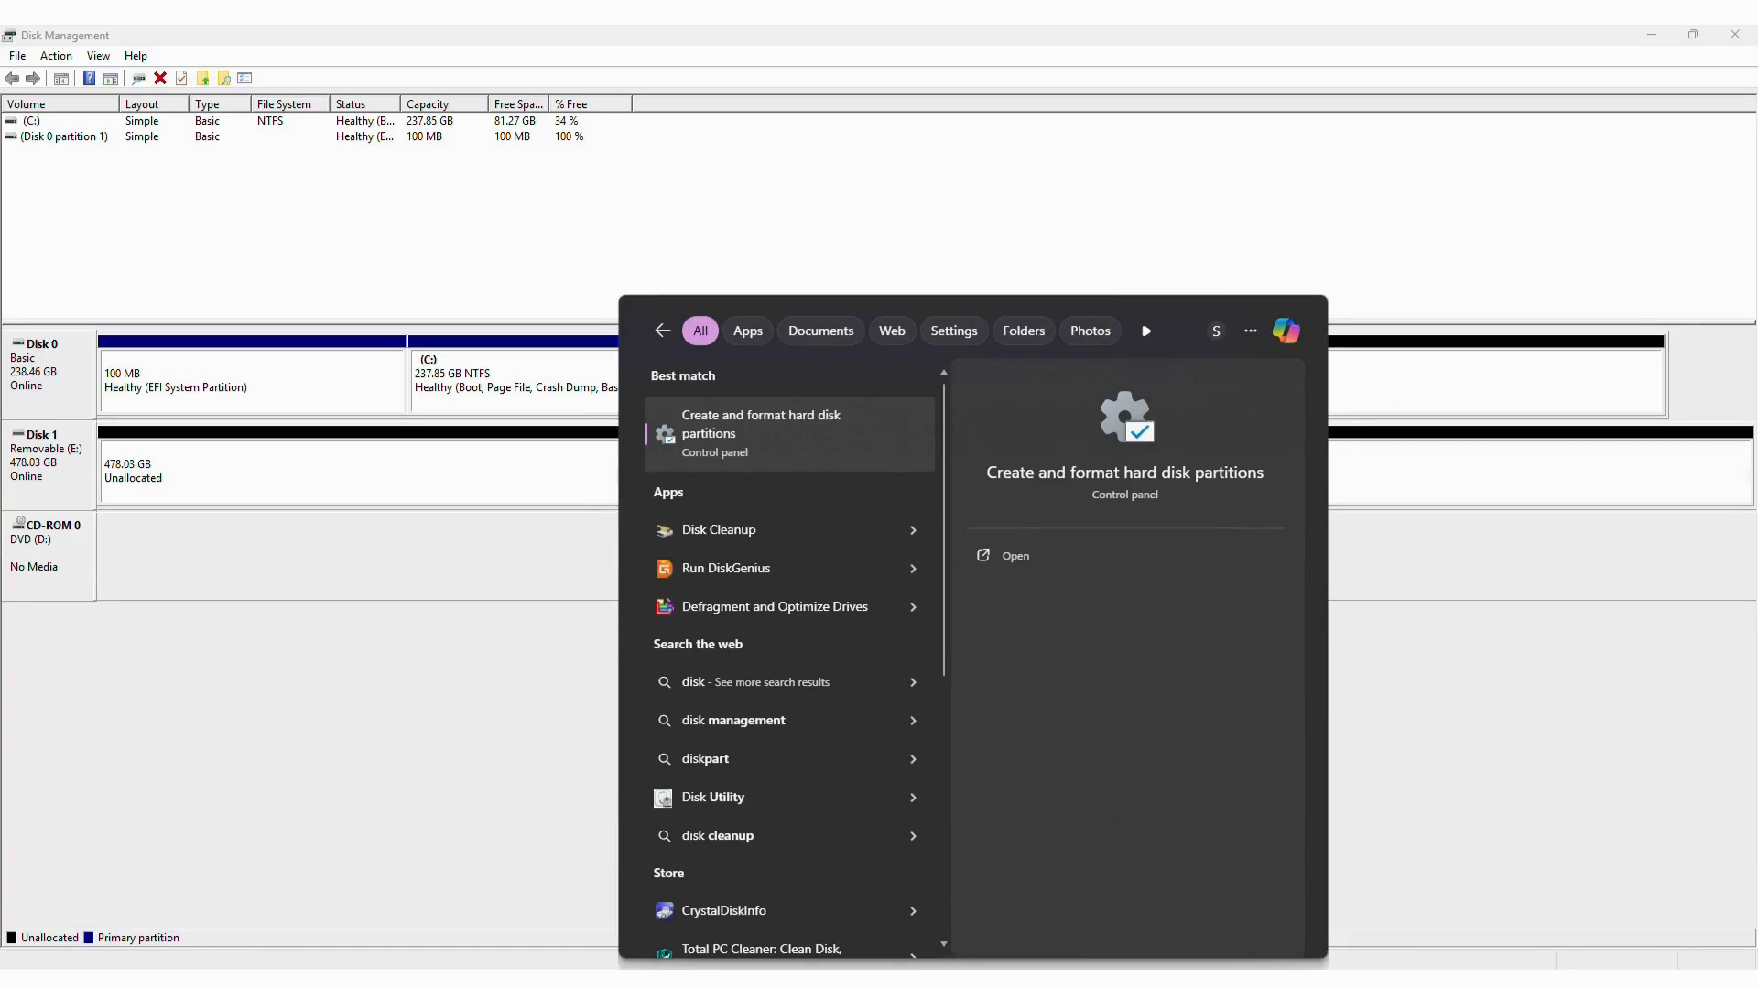
Open Disk Management and start a simple volume of 200000 MB in Disk 1's unallocated space.
type("mana")
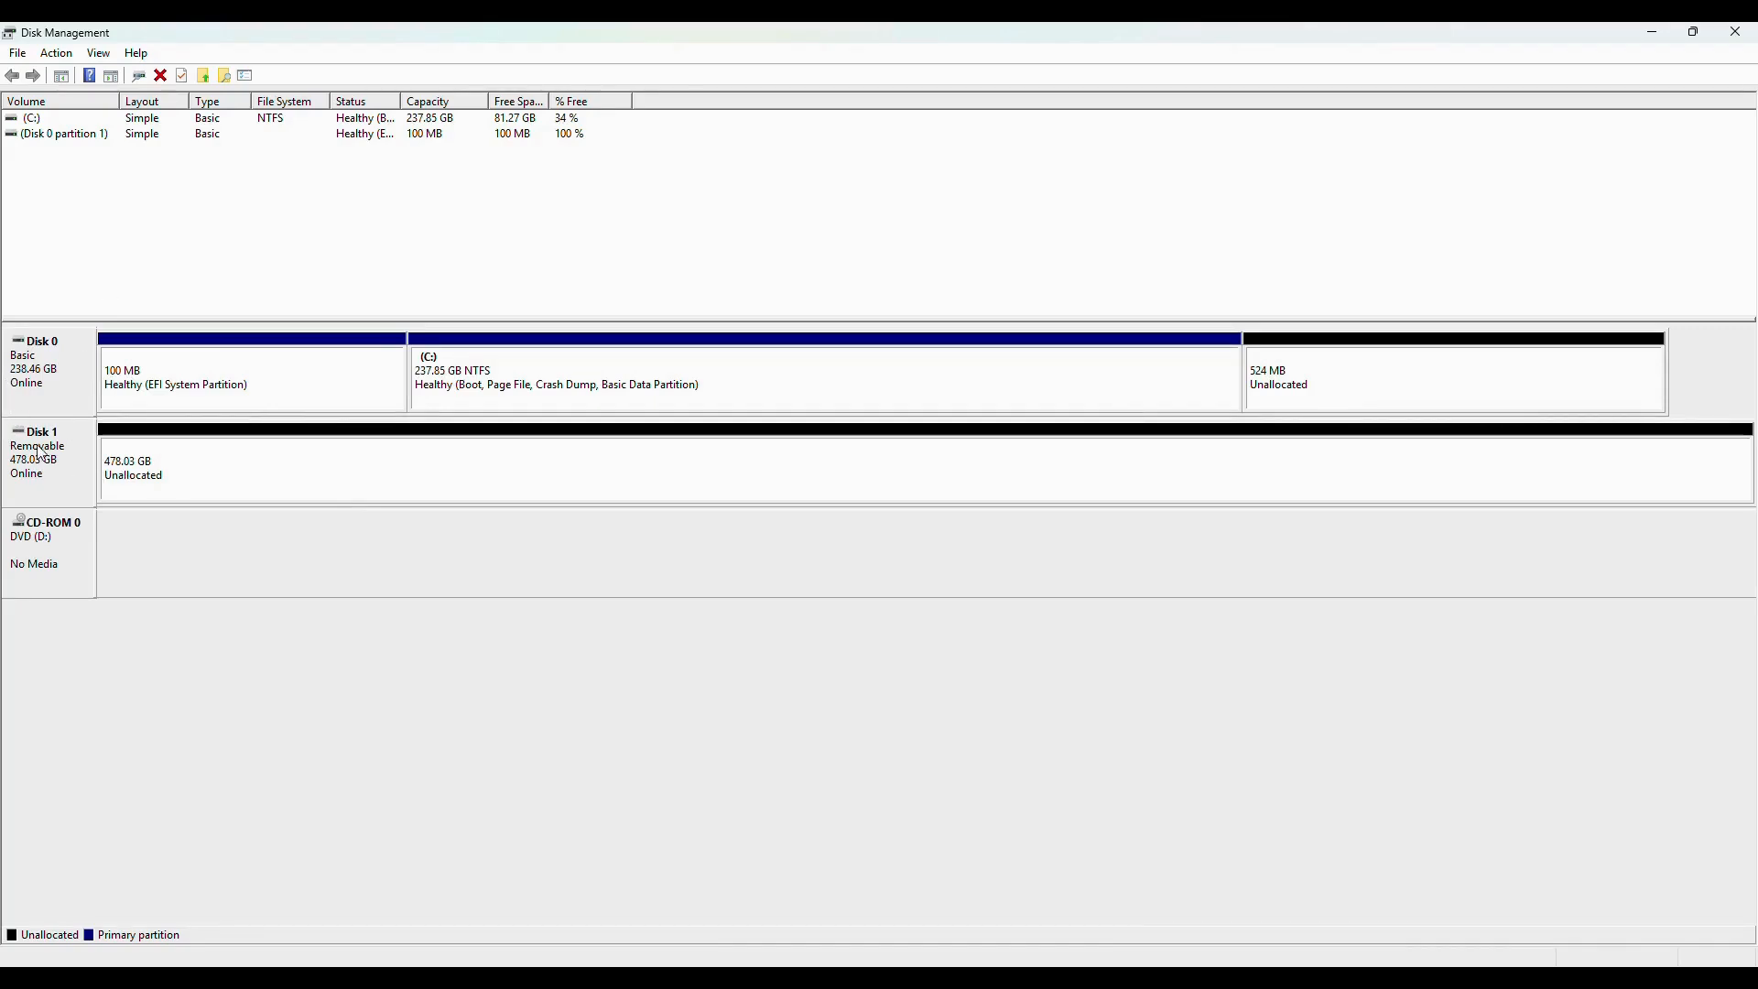
right_click(246, 481)
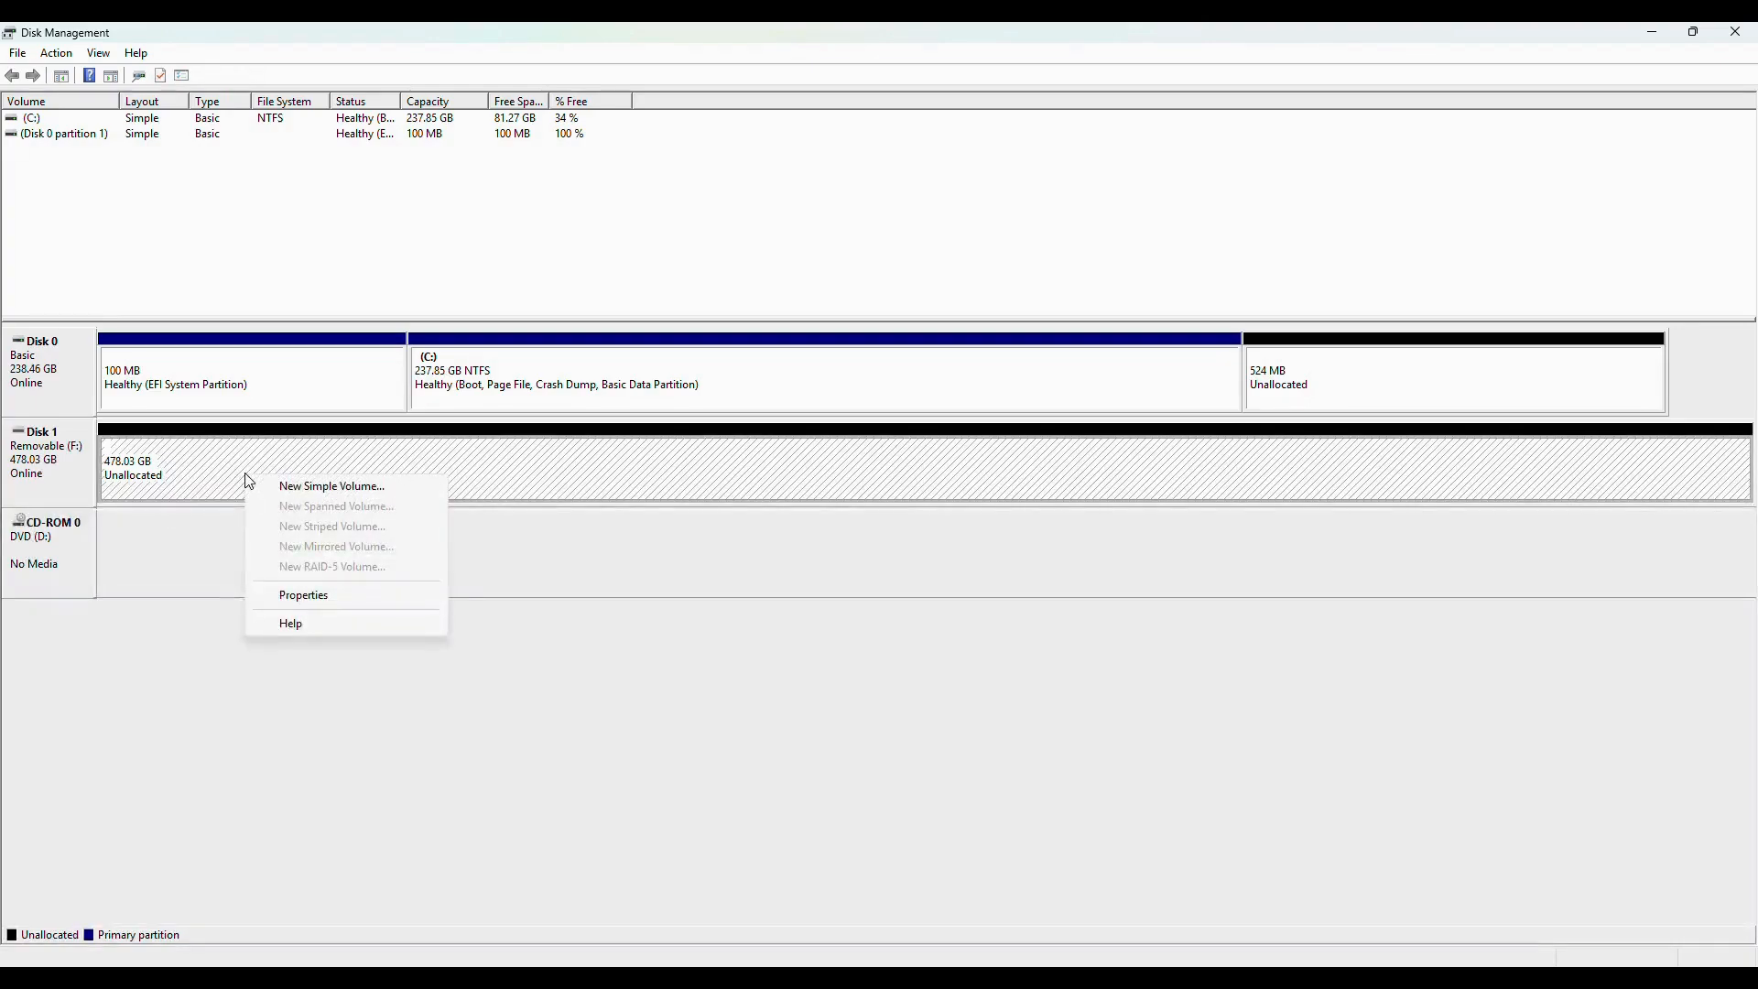
left_click(278, 488)
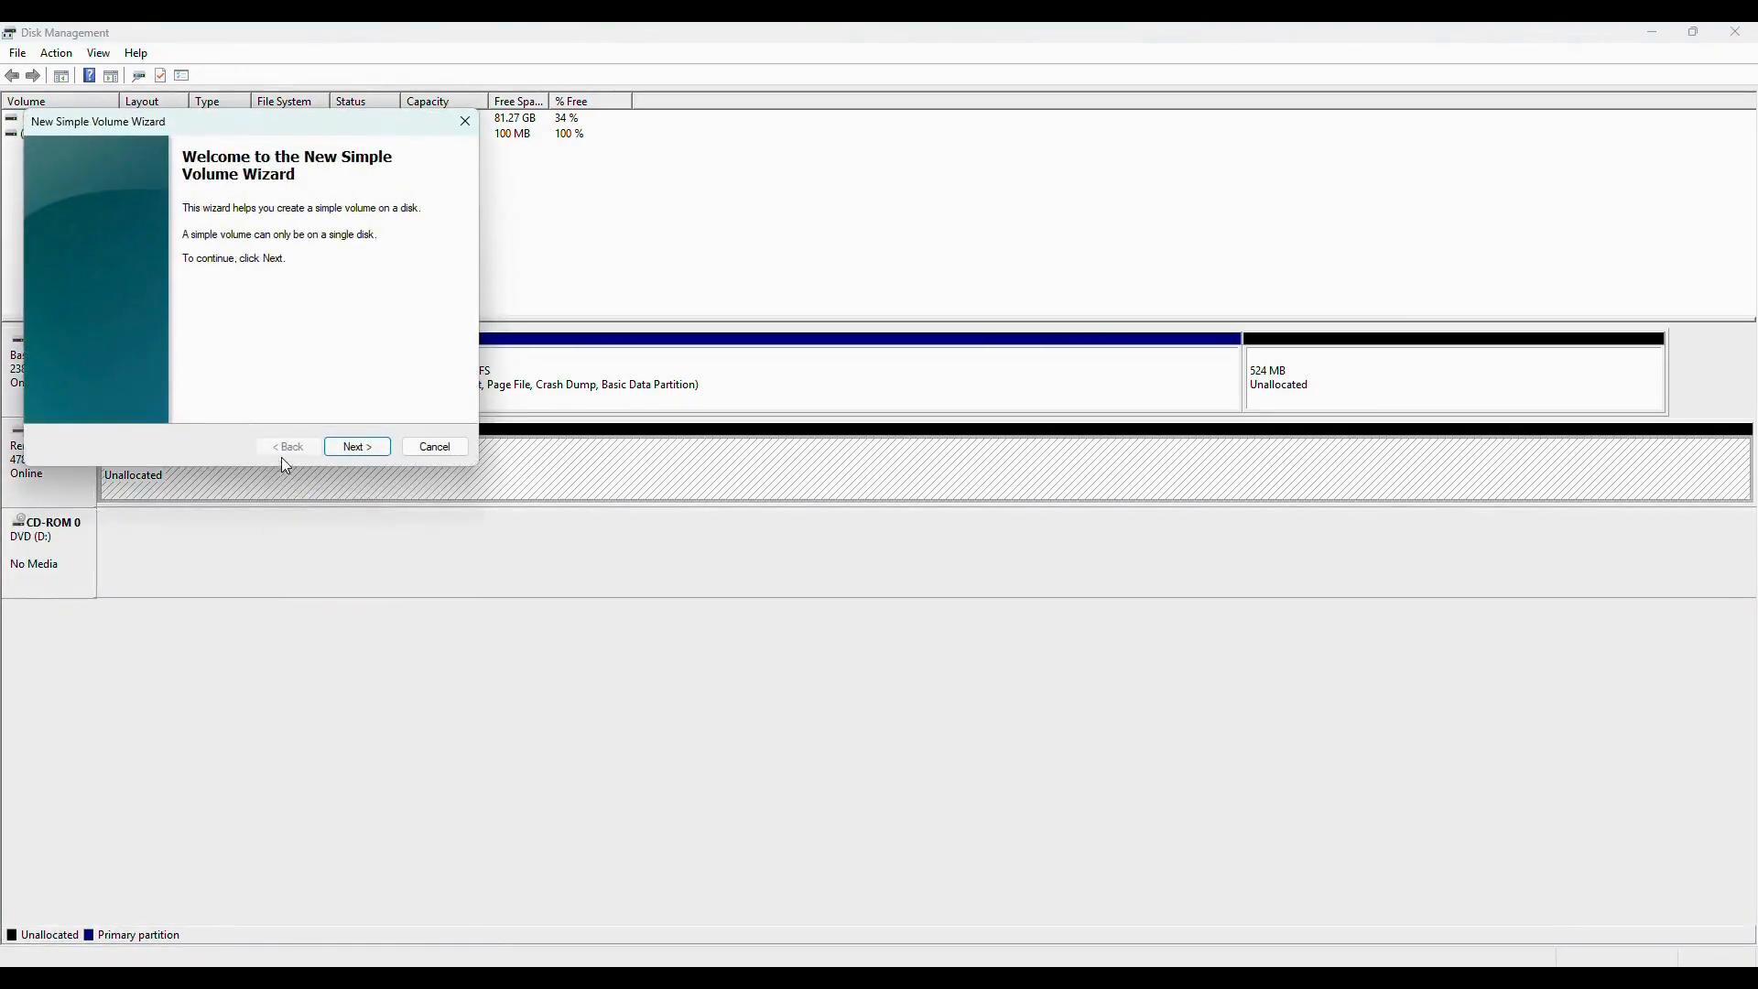
left_click(364, 447)
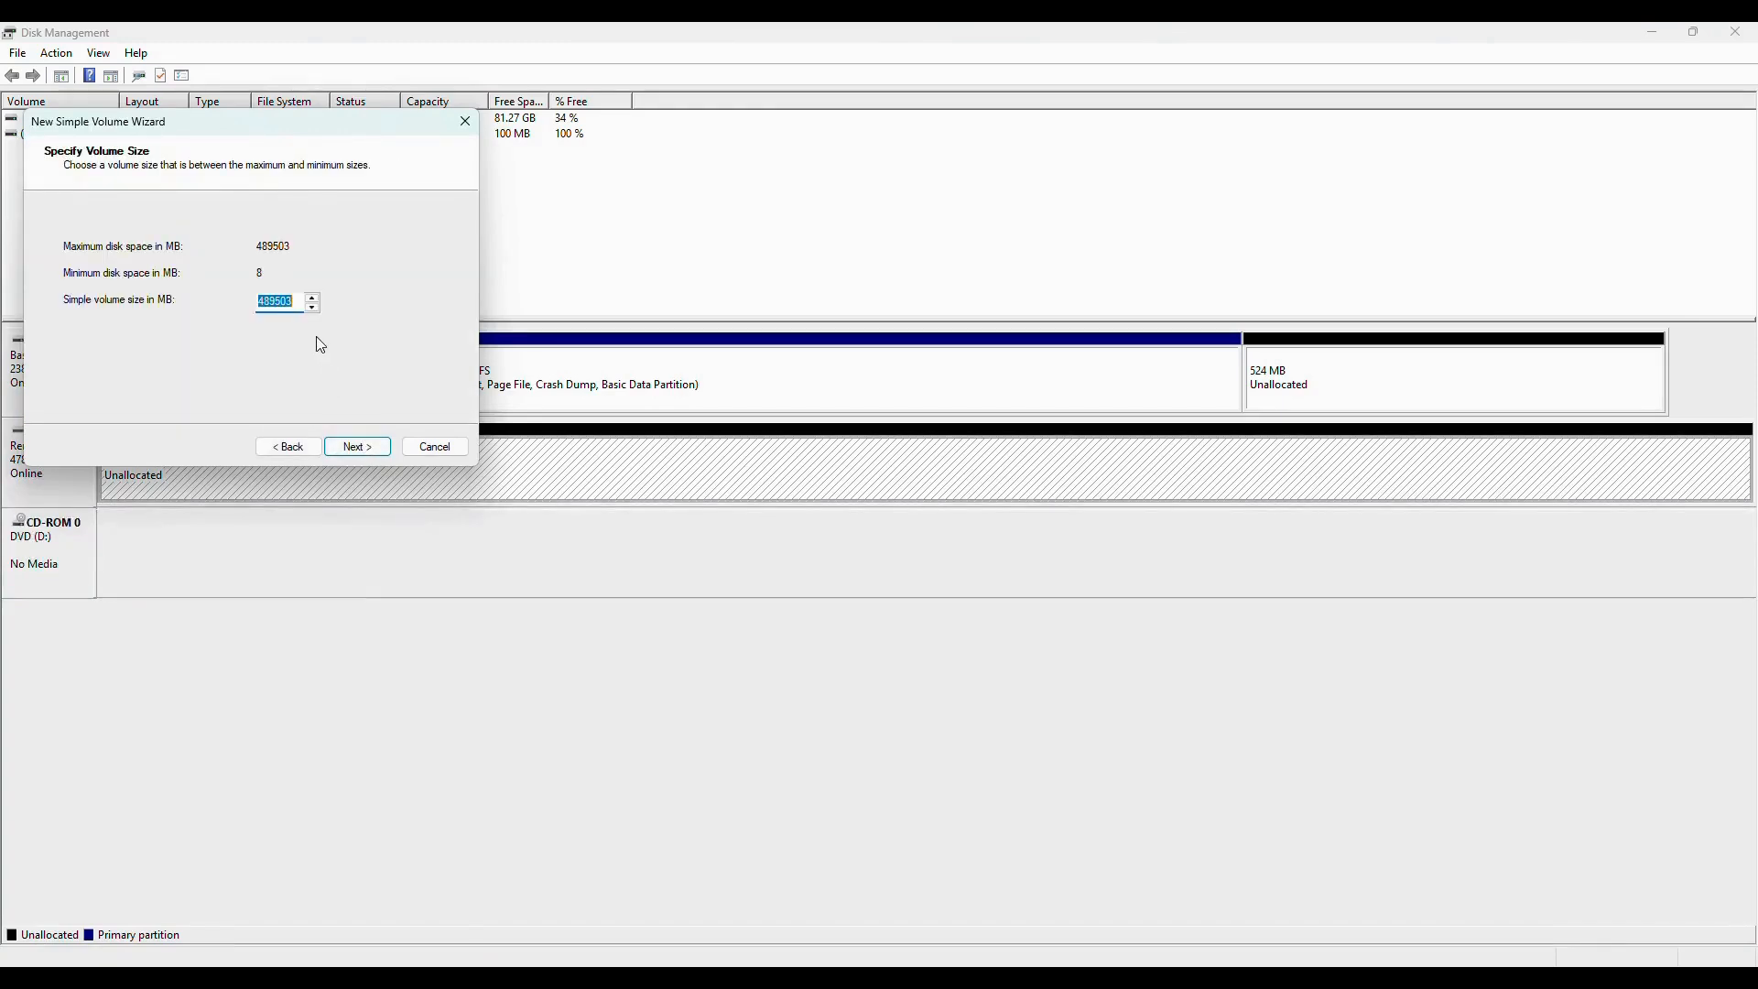
type("2000")
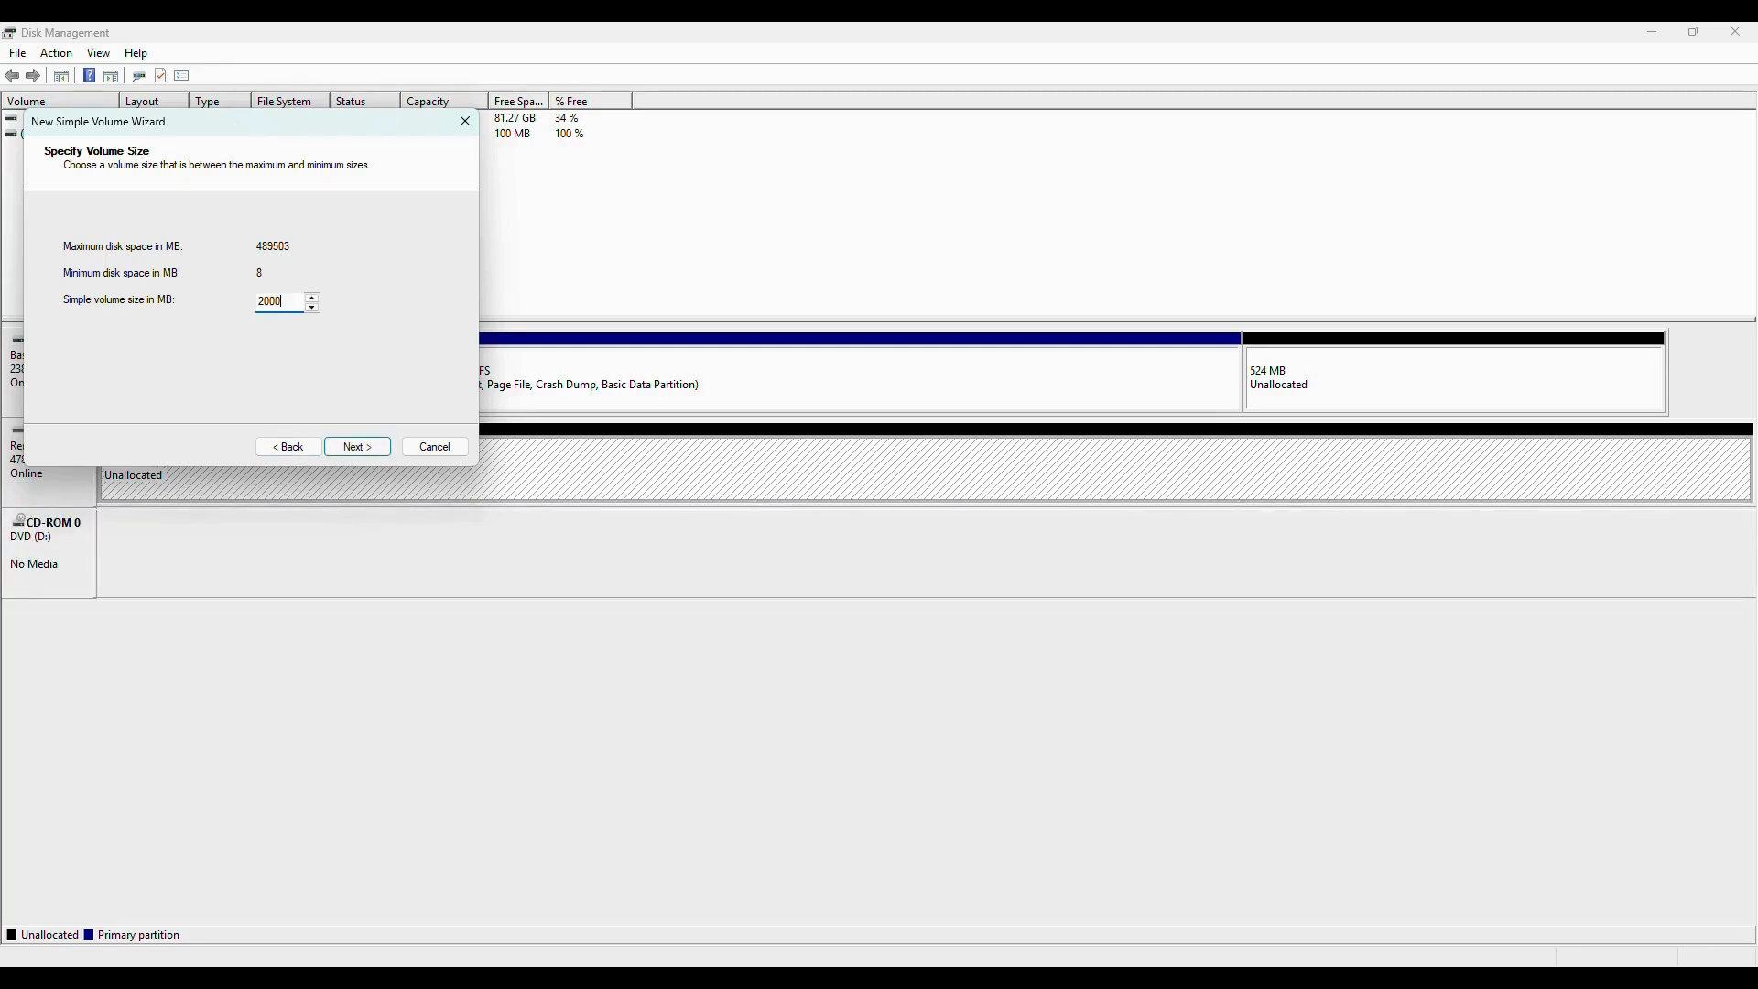
type("00")
left_click(355, 449)
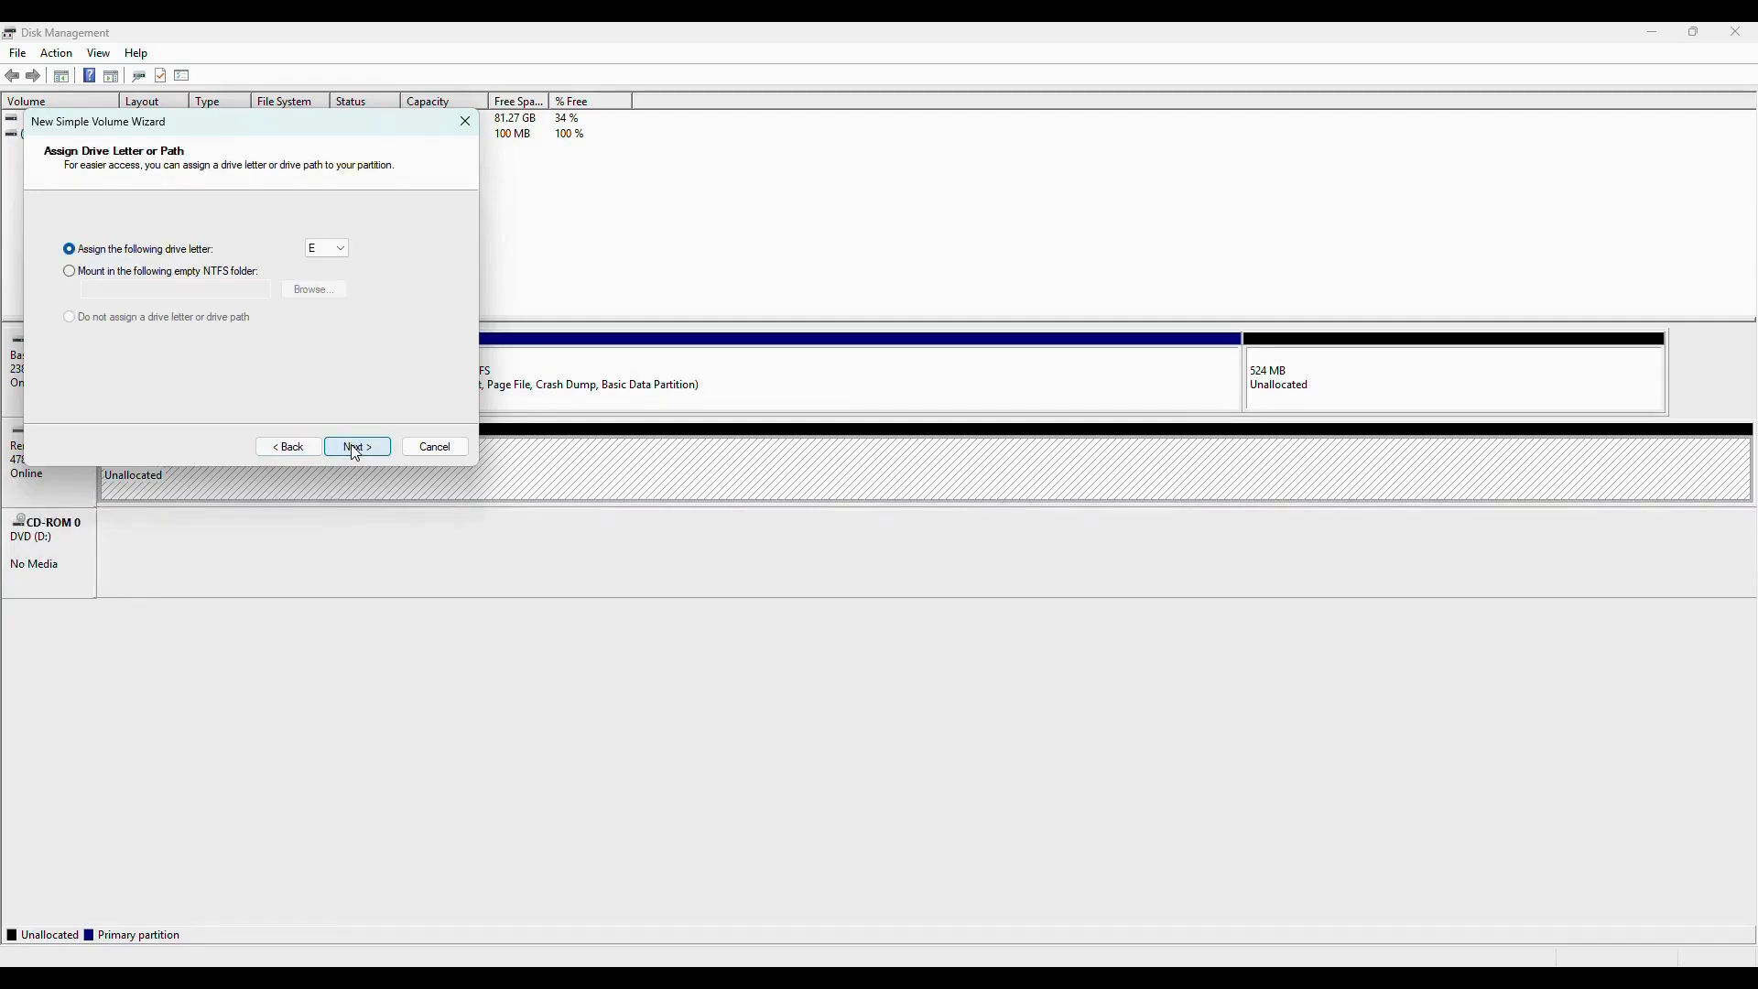
Assign drive letter E to the volume, leave it unformatted and create it.
left_click(356, 448)
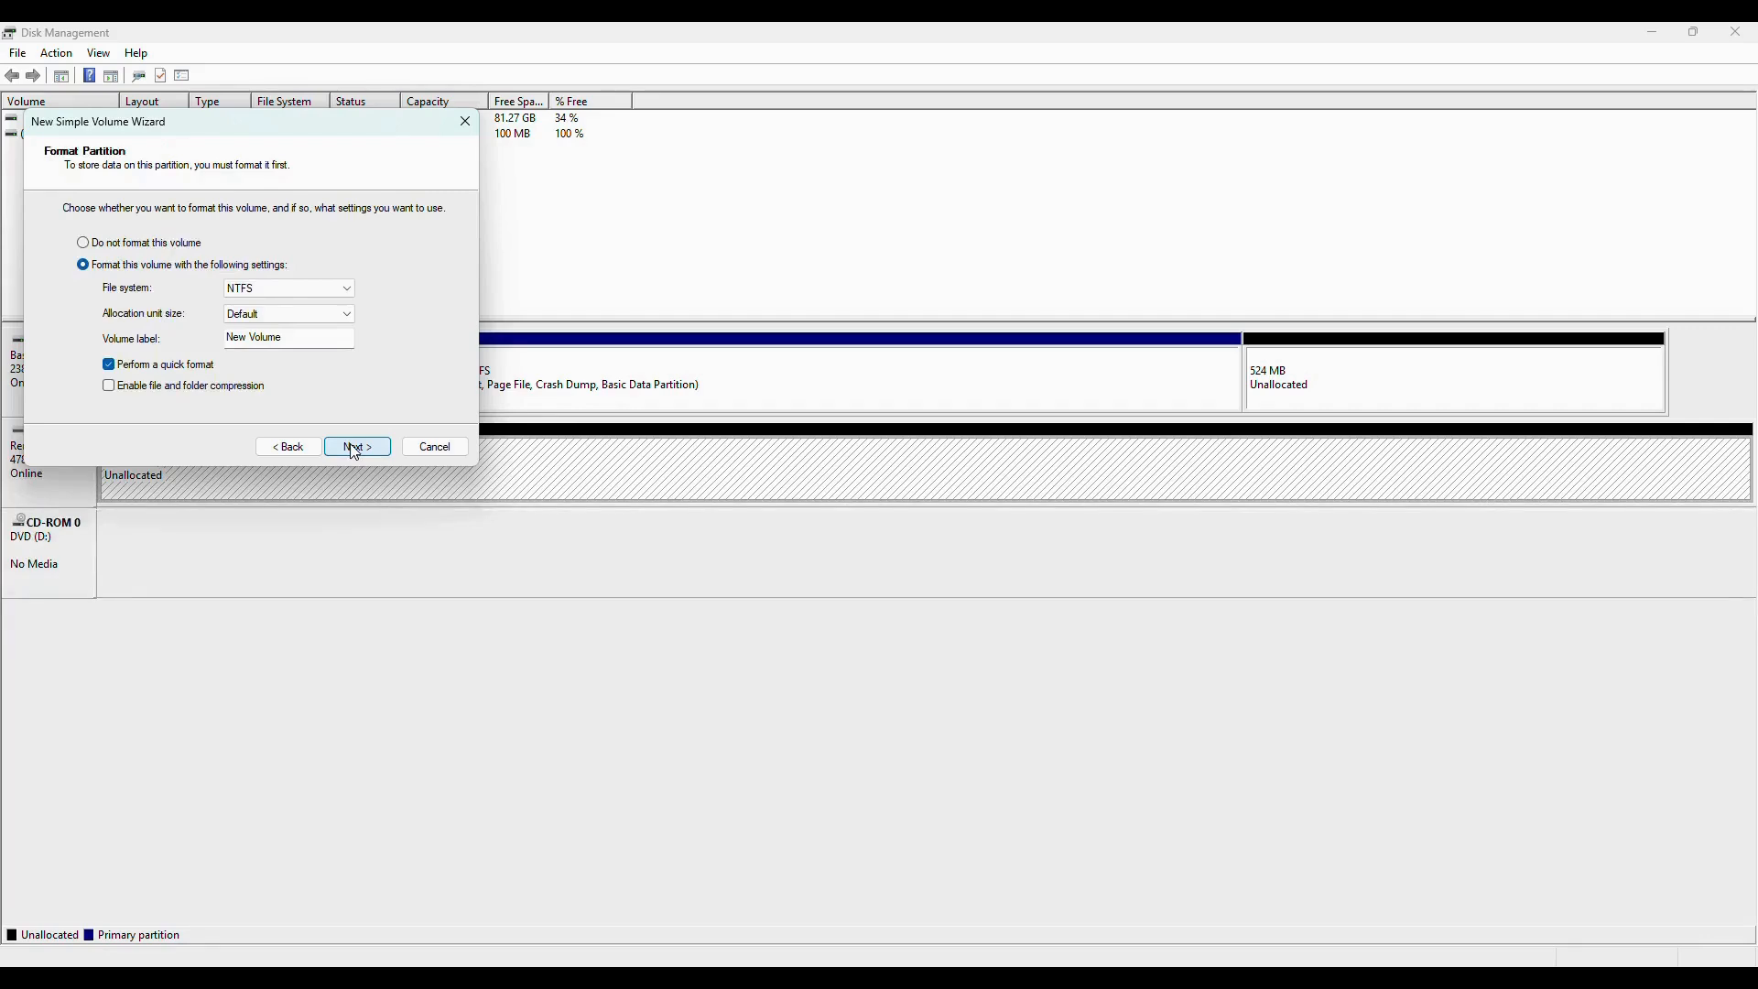
left_click(136, 247)
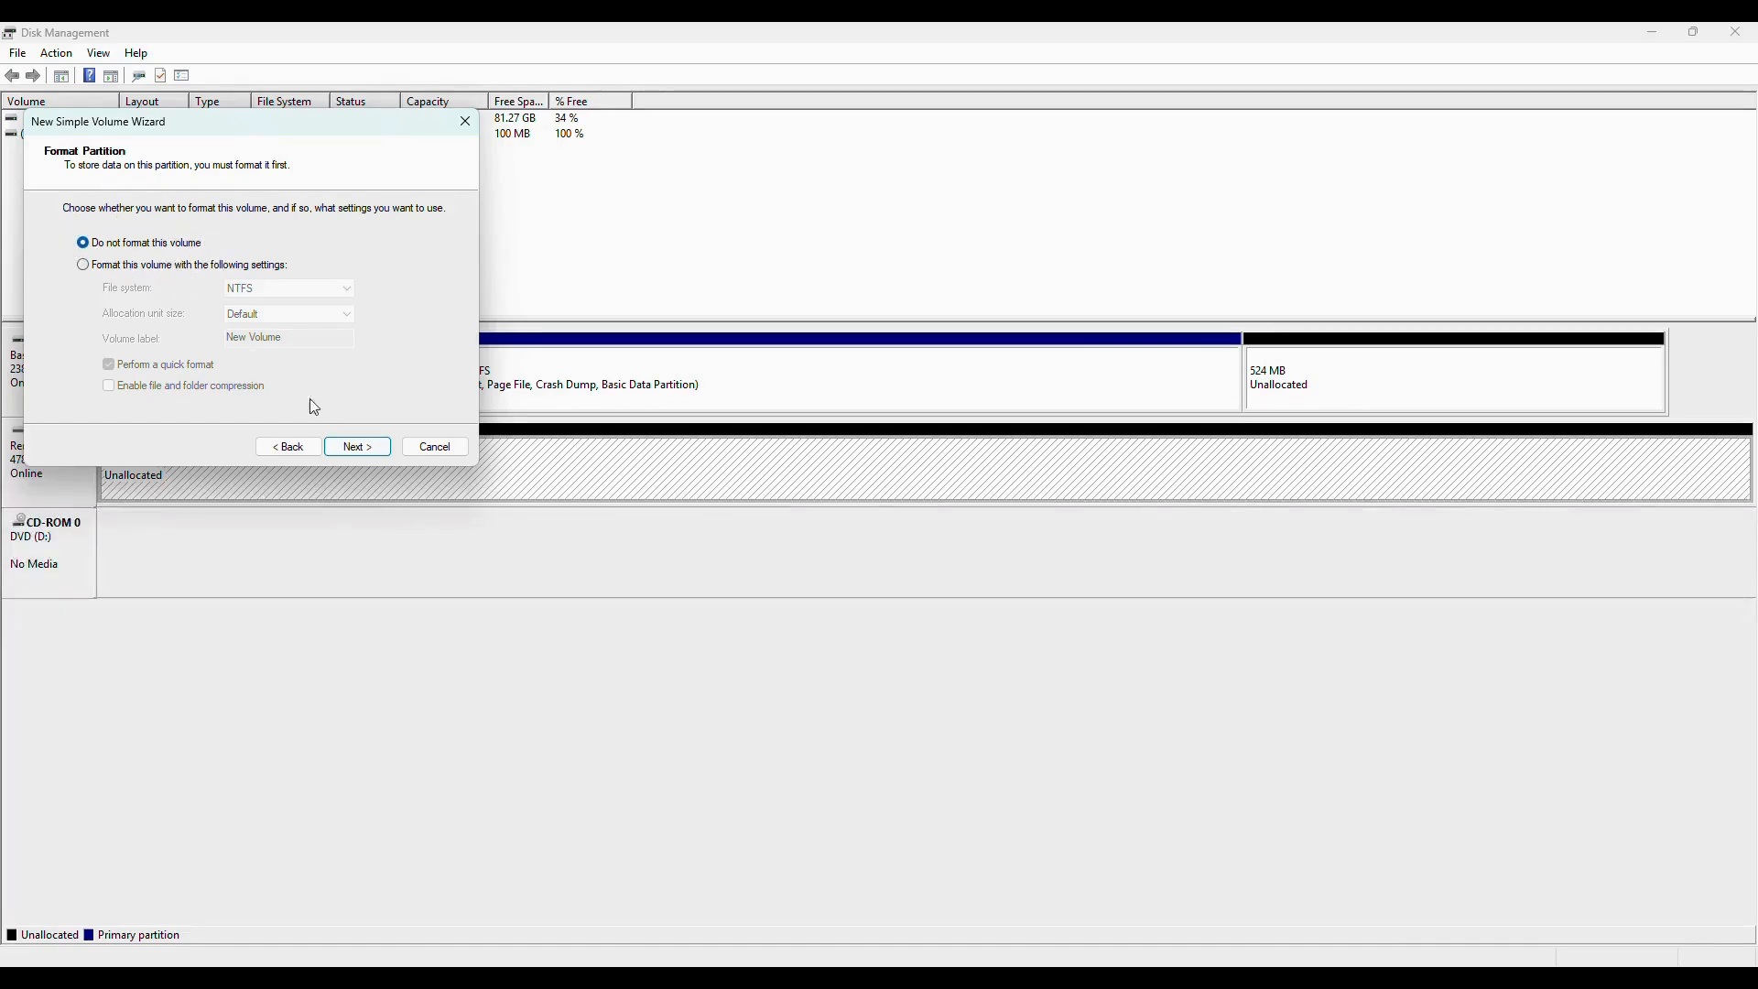
left_click(356, 452)
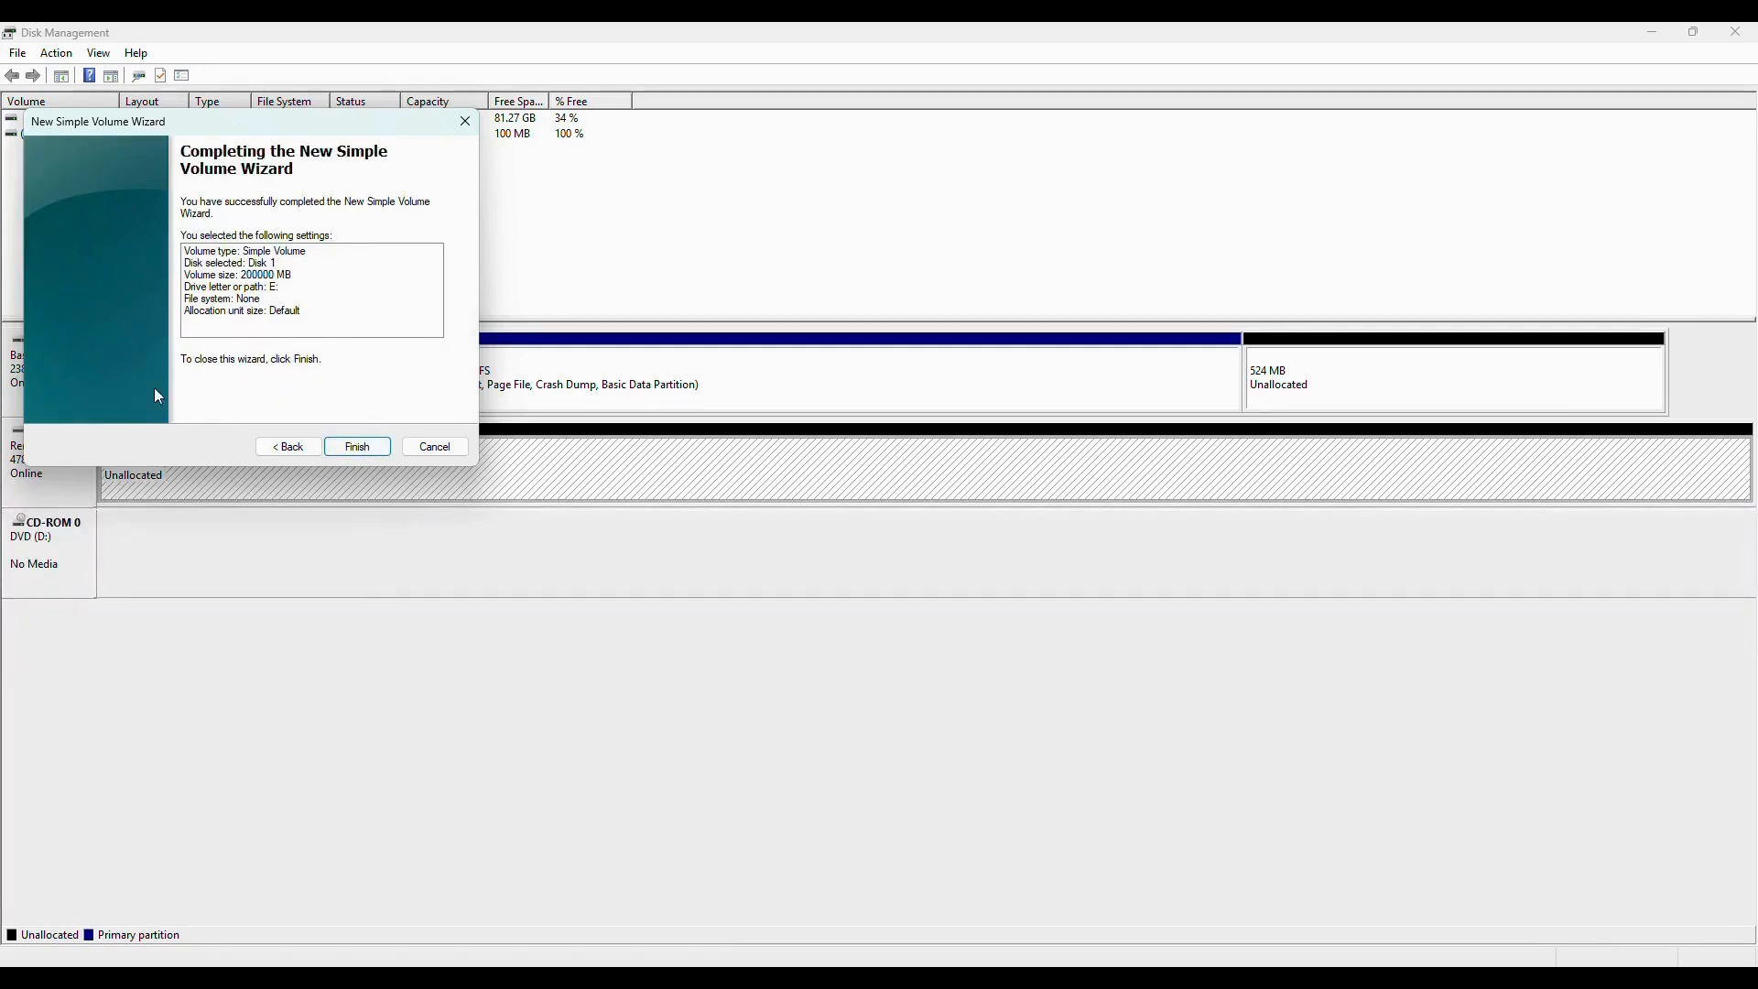
left_click(352, 446)
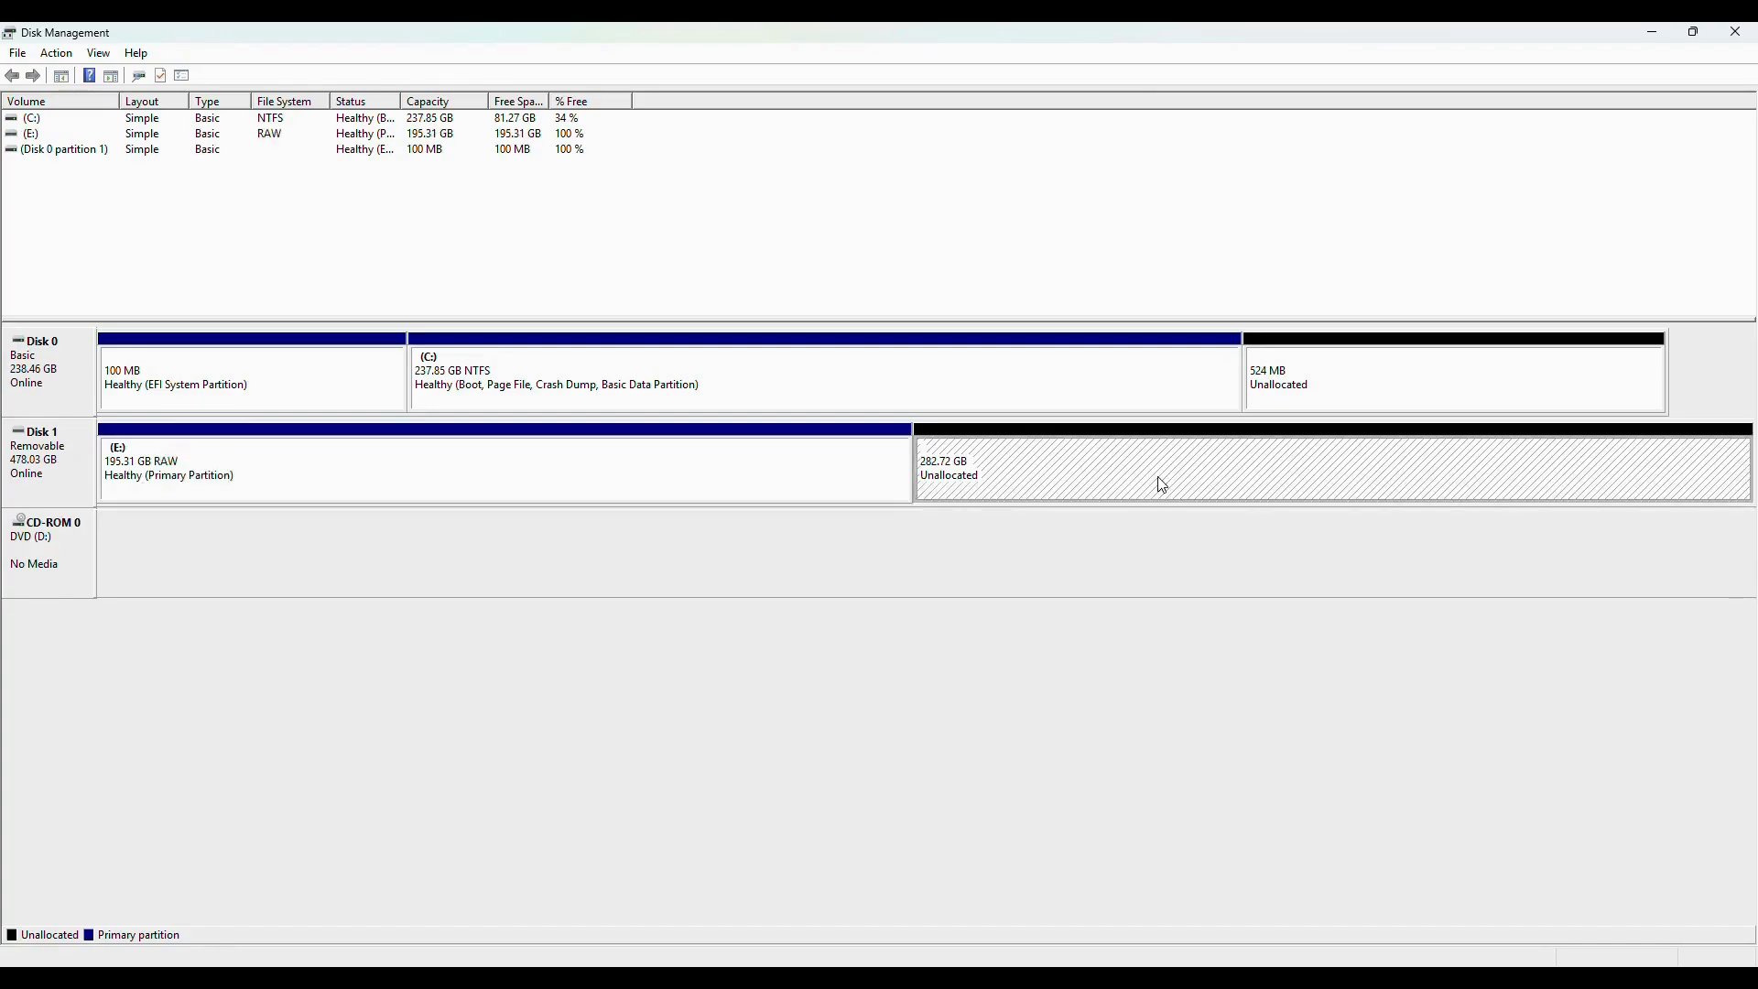
Start a second simple volume in Disk 1's remaining space, using the full 289503 MB and drive letter F.
right_click(1148, 462)
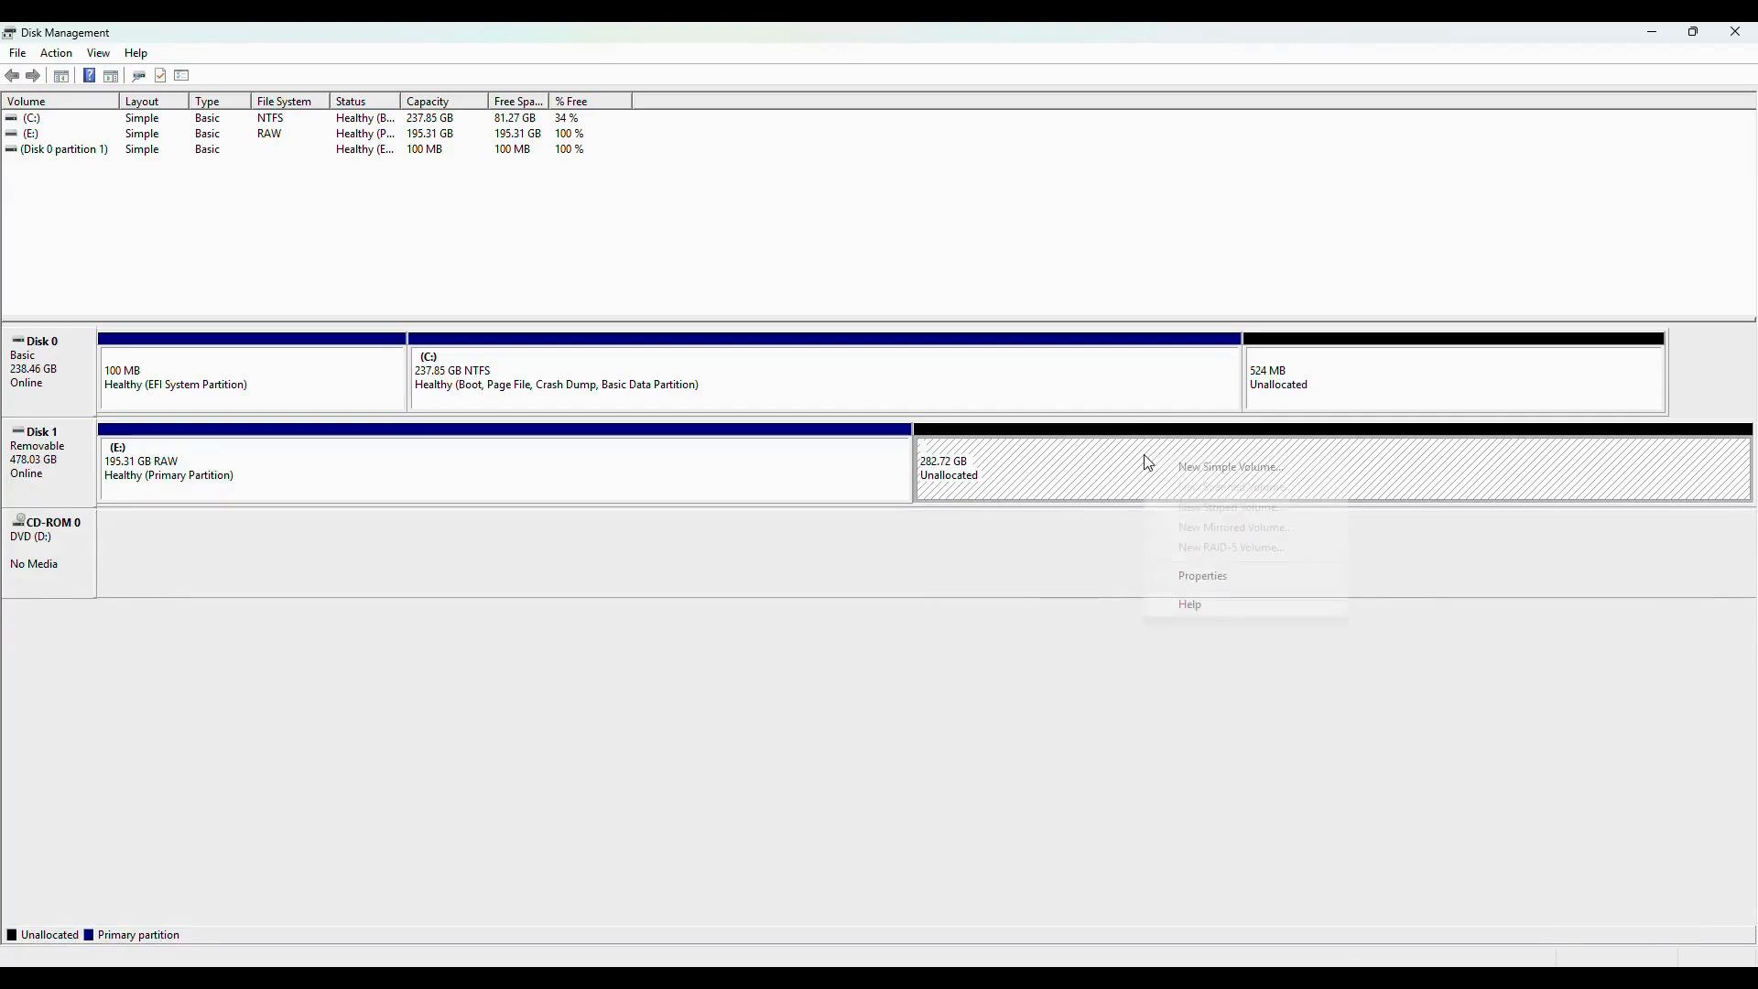
left_click(1211, 469)
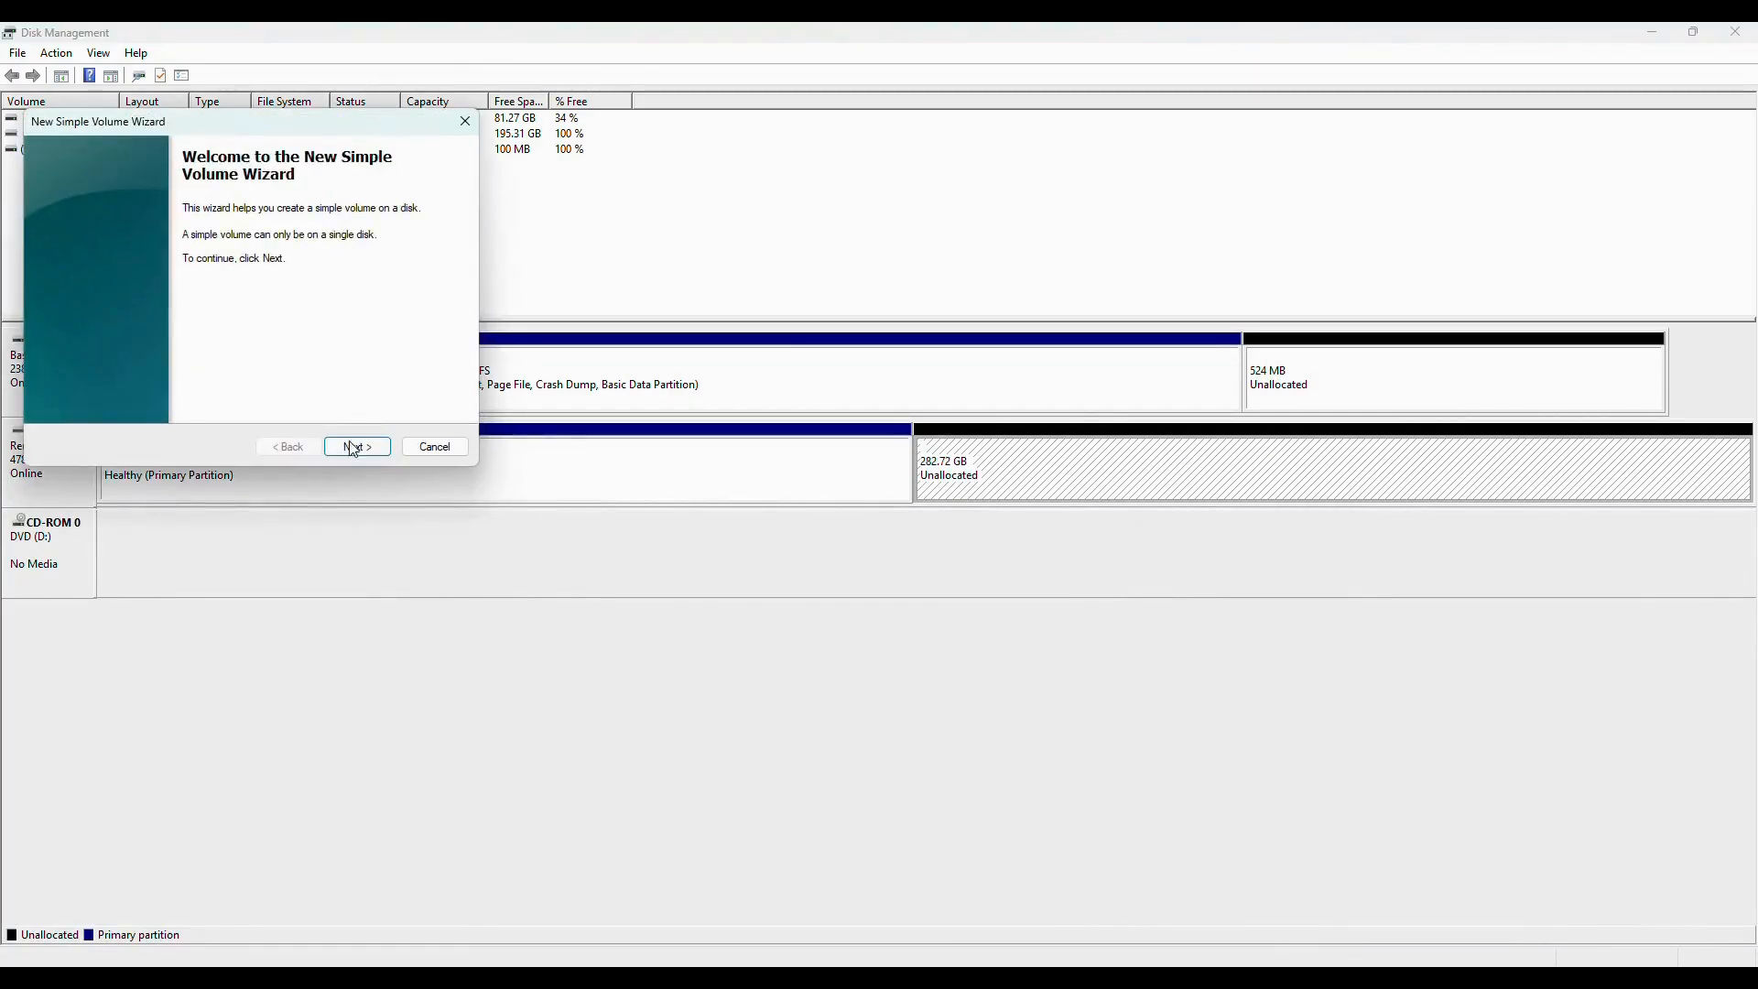
left_click(354, 448)
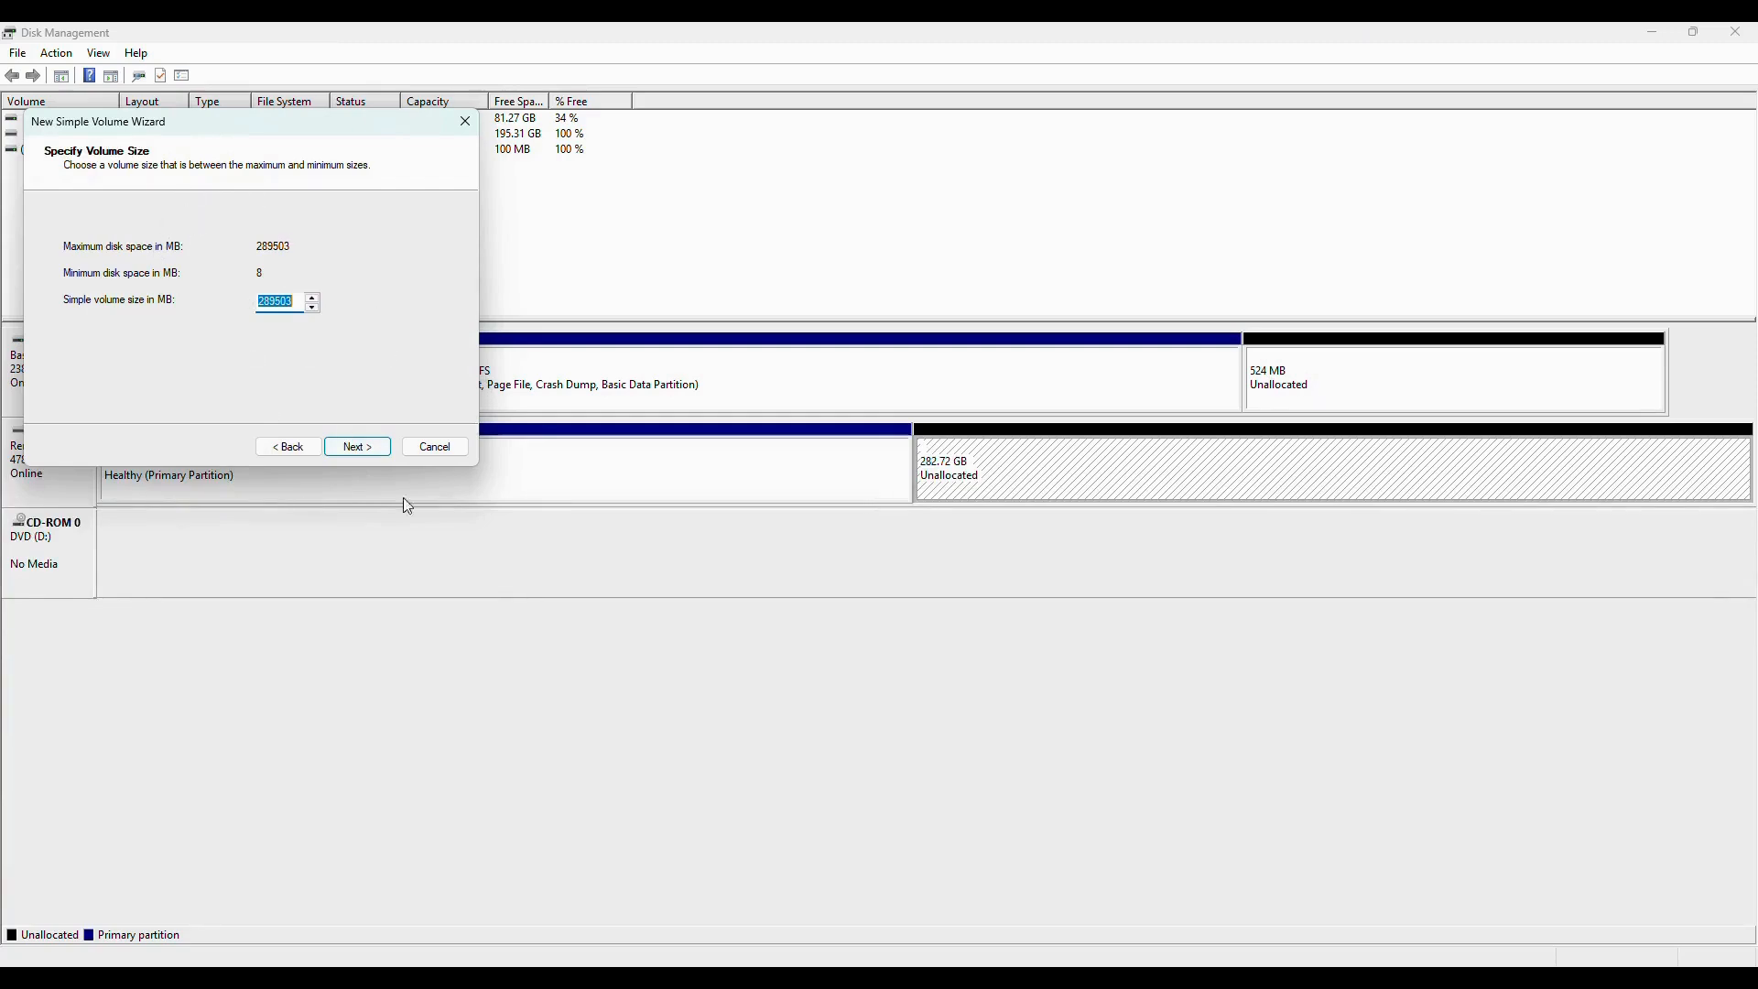
left_click(371, 454)
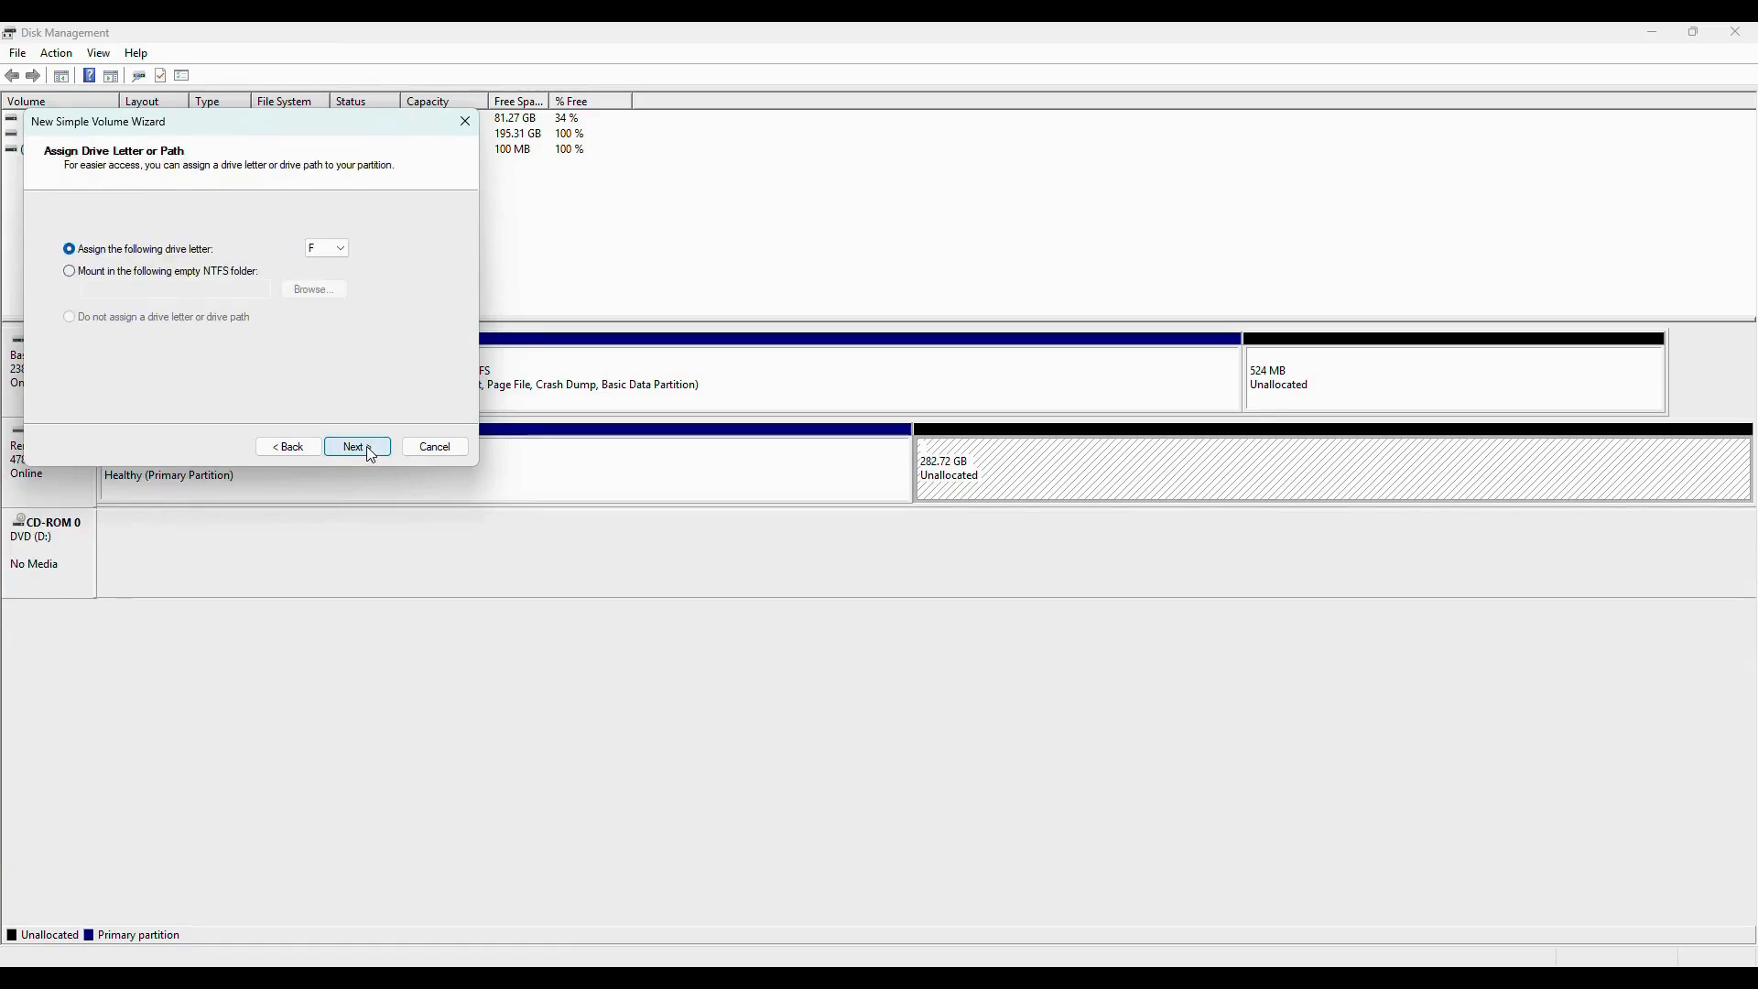
left_click(368, 449)
Create the second volume as a quick-formatted exFAT partition labelled VPX-S.
left_click_drag(300, 338, 226, 341)
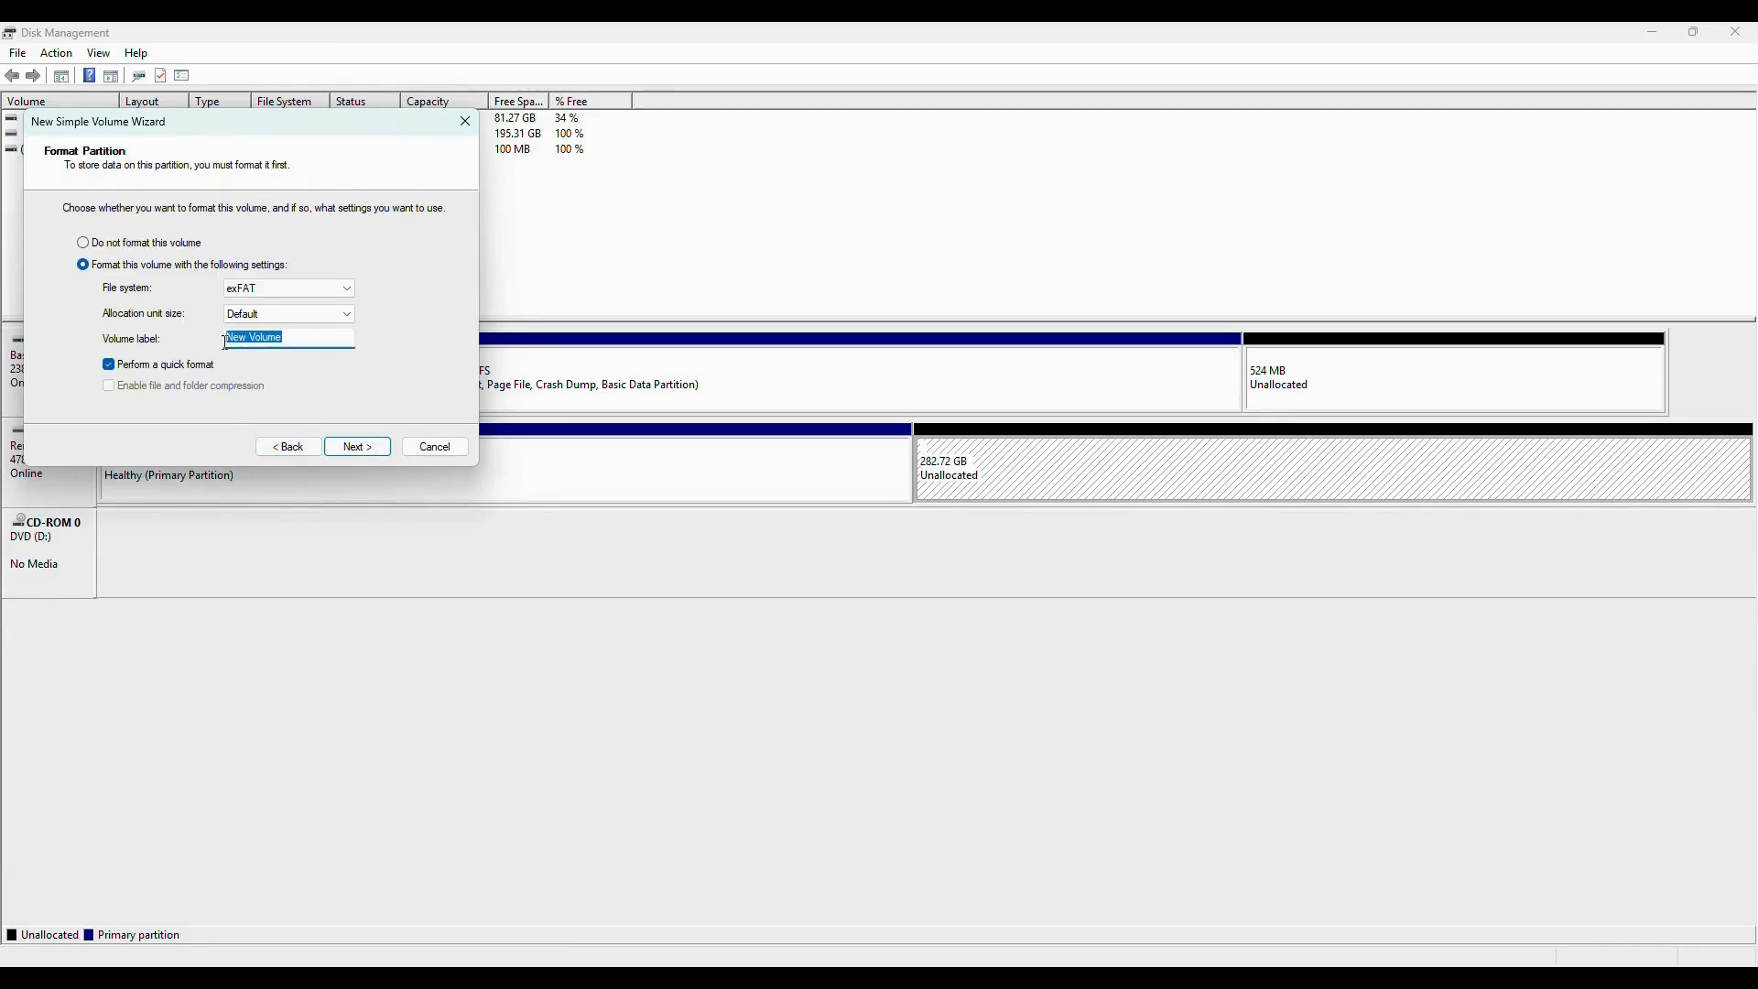
type("VPX-S")
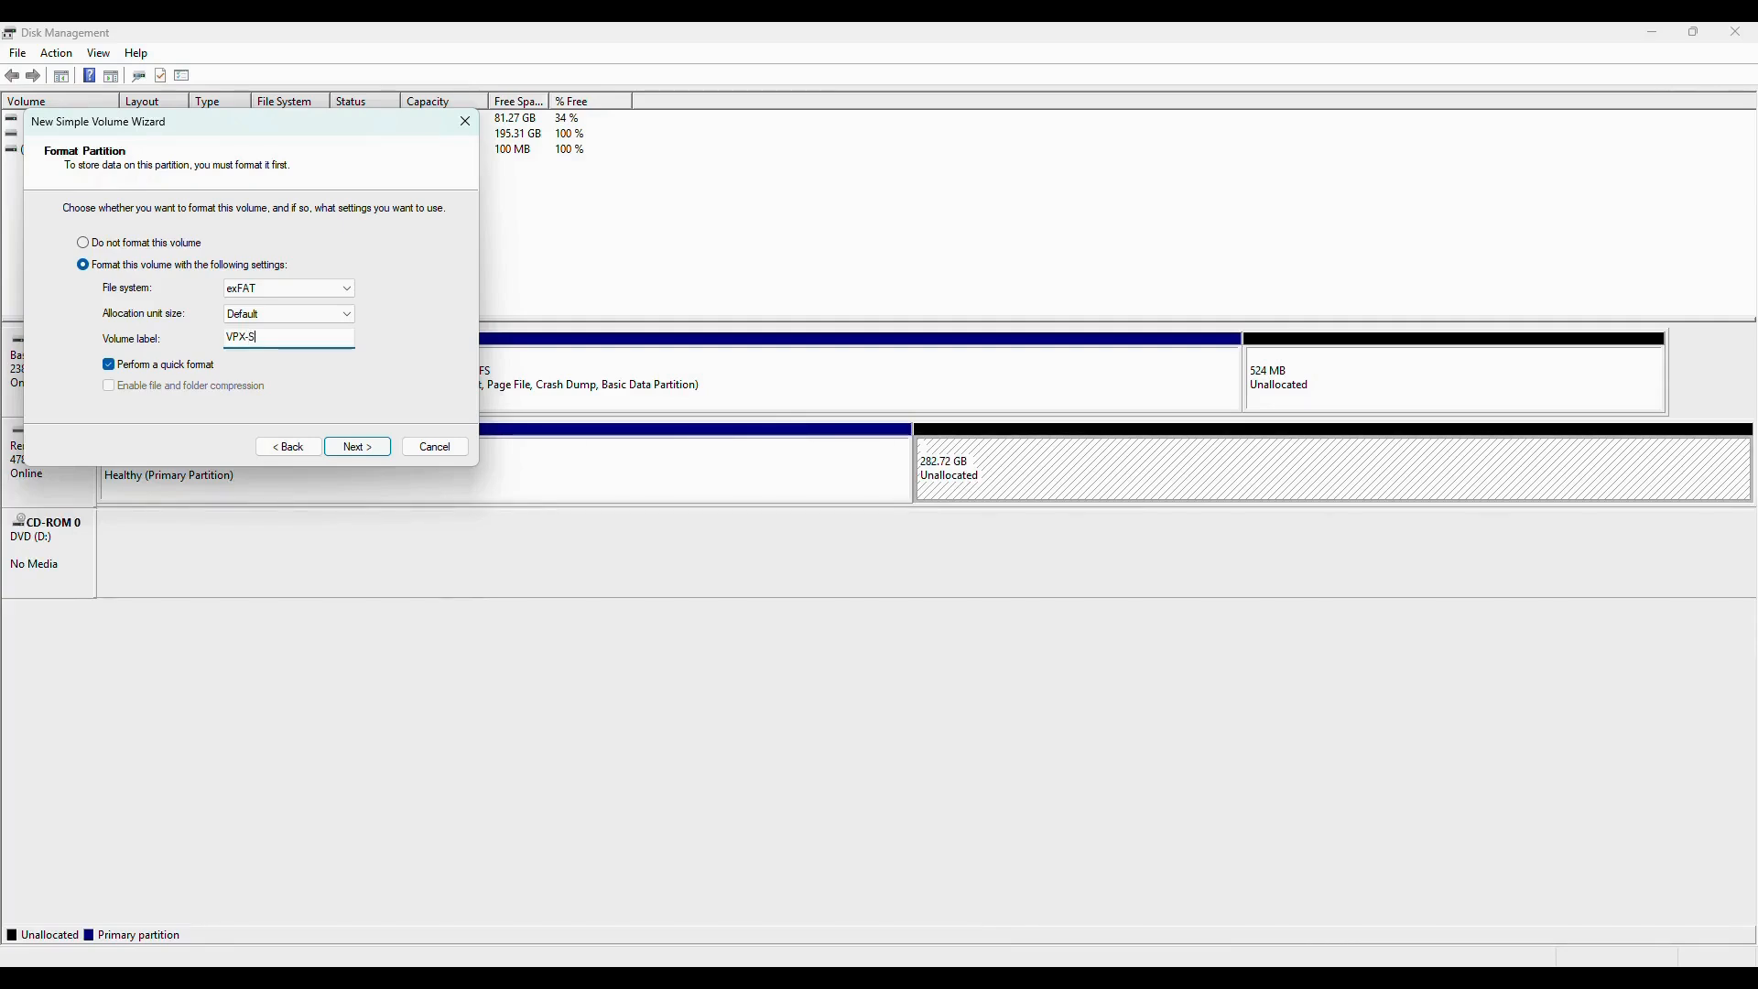
left_click(353, 450)
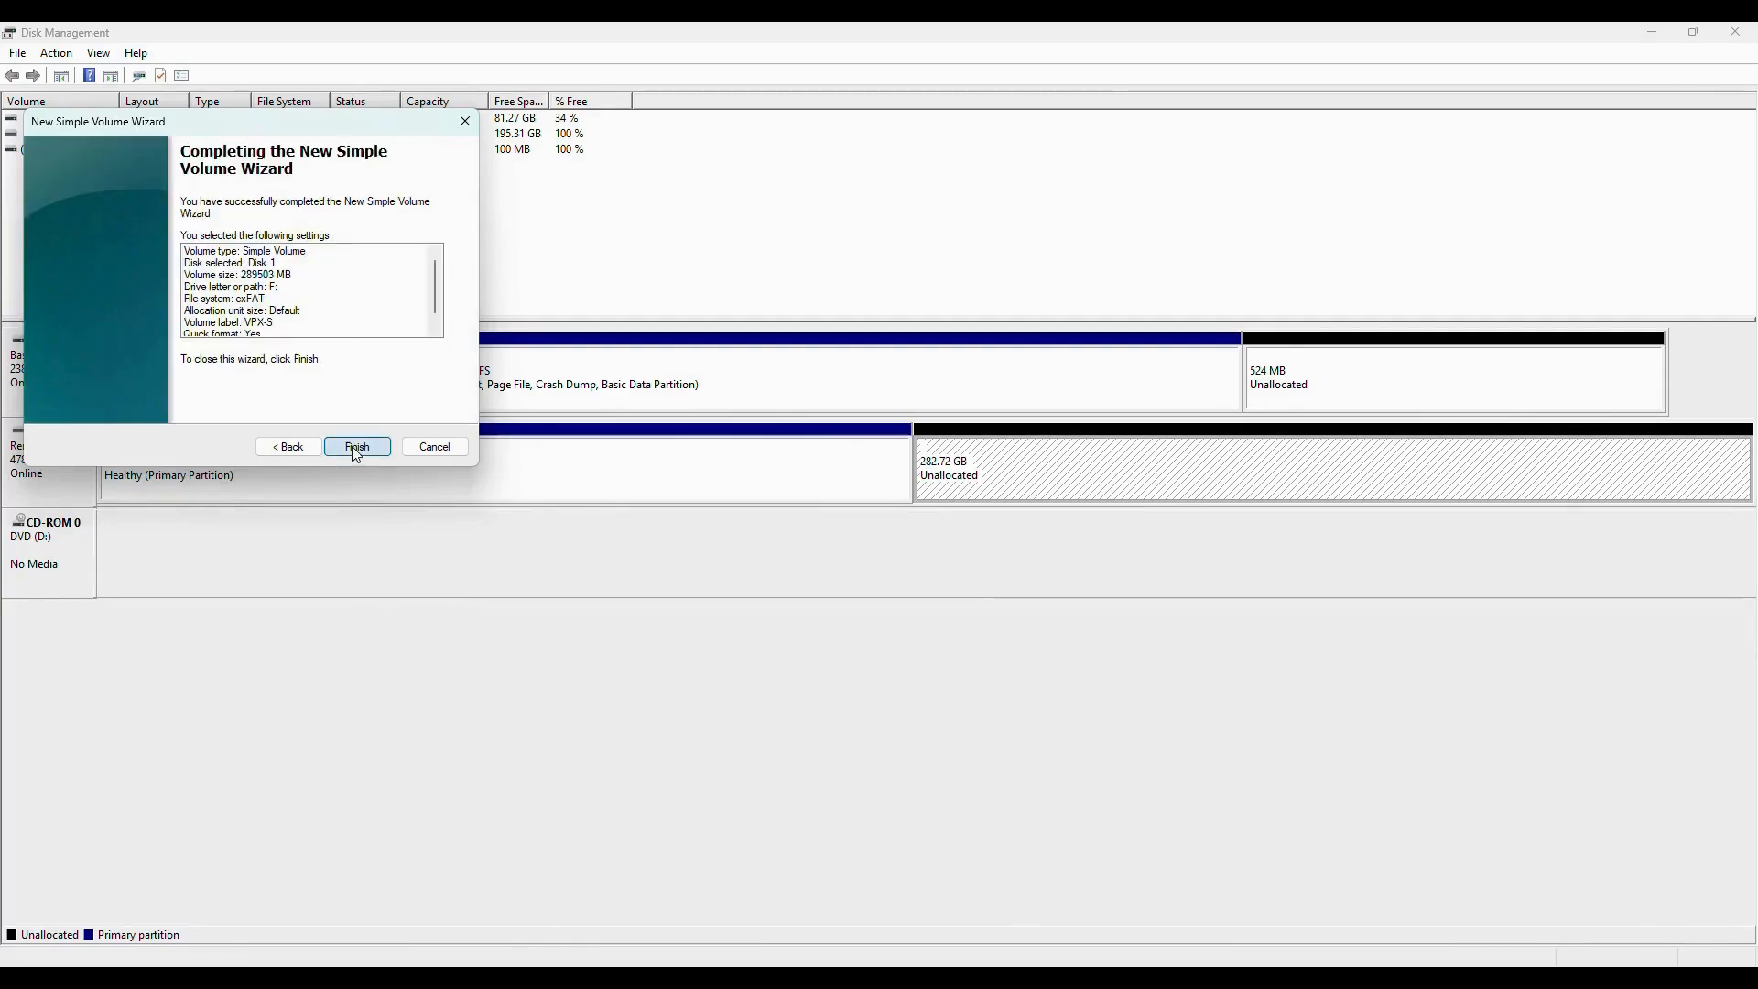
left_click(356, 448)
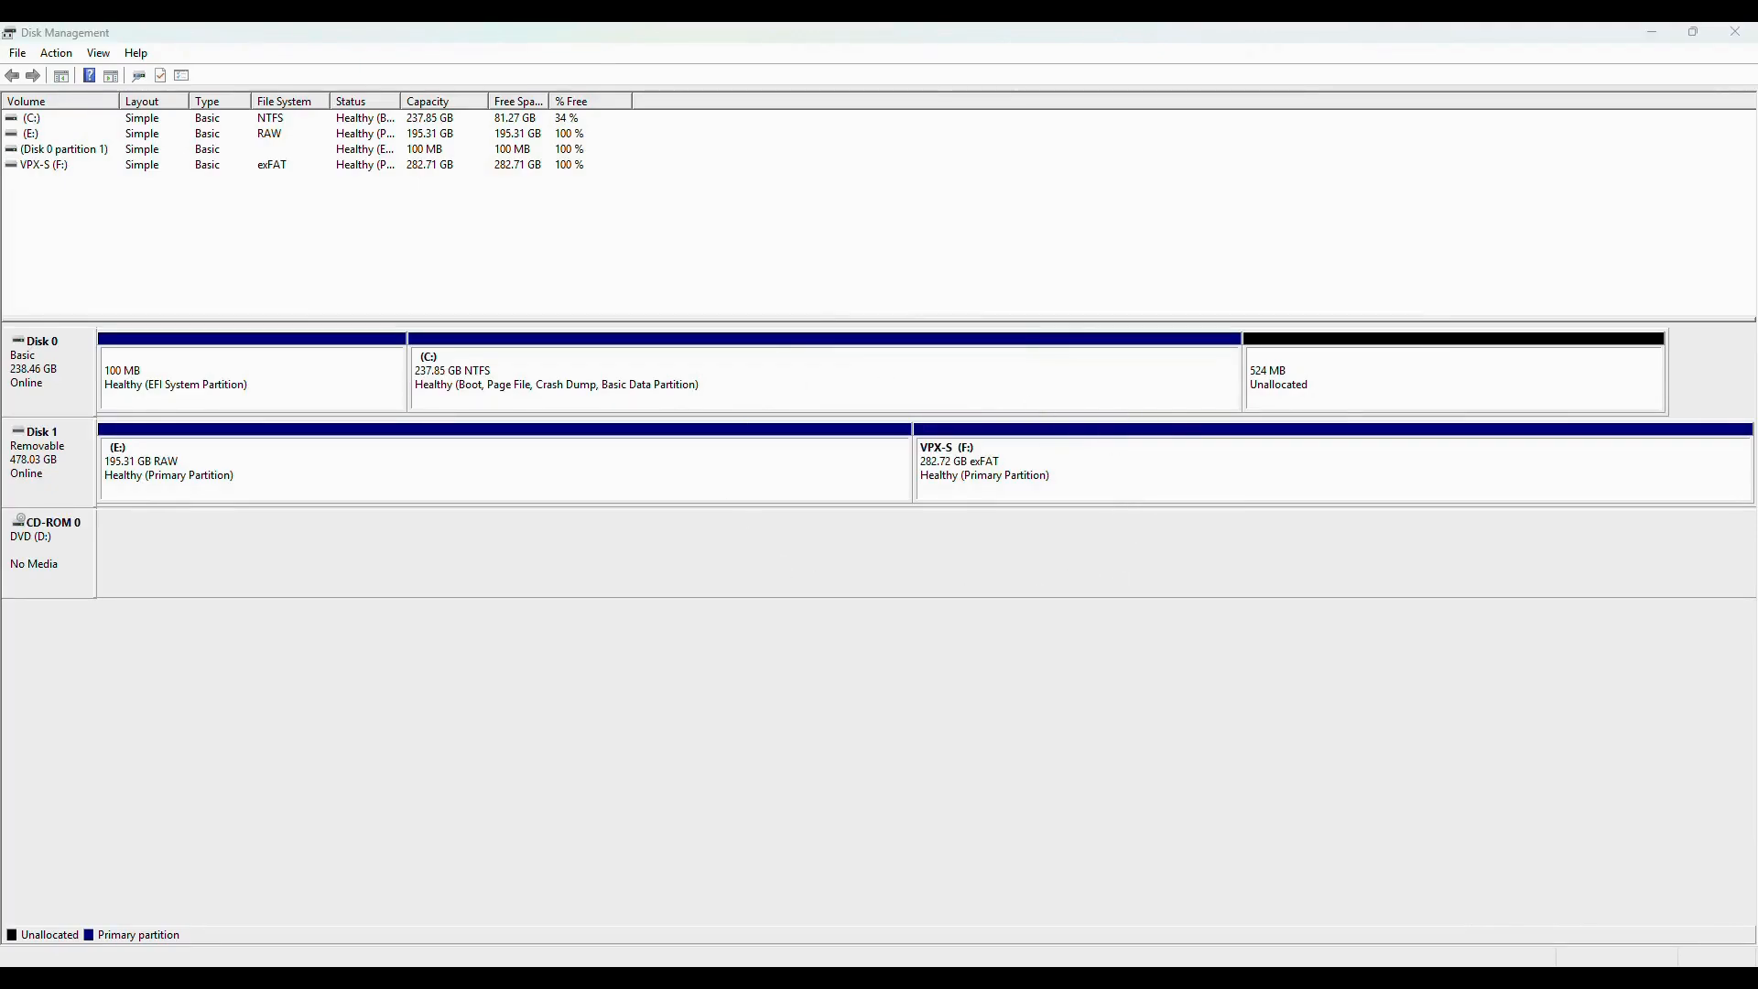
Safely eject the partitioned USB drive from the computer.
left_click(1511, 978)
left_click(1494, 936)
left_click(1485, 854)
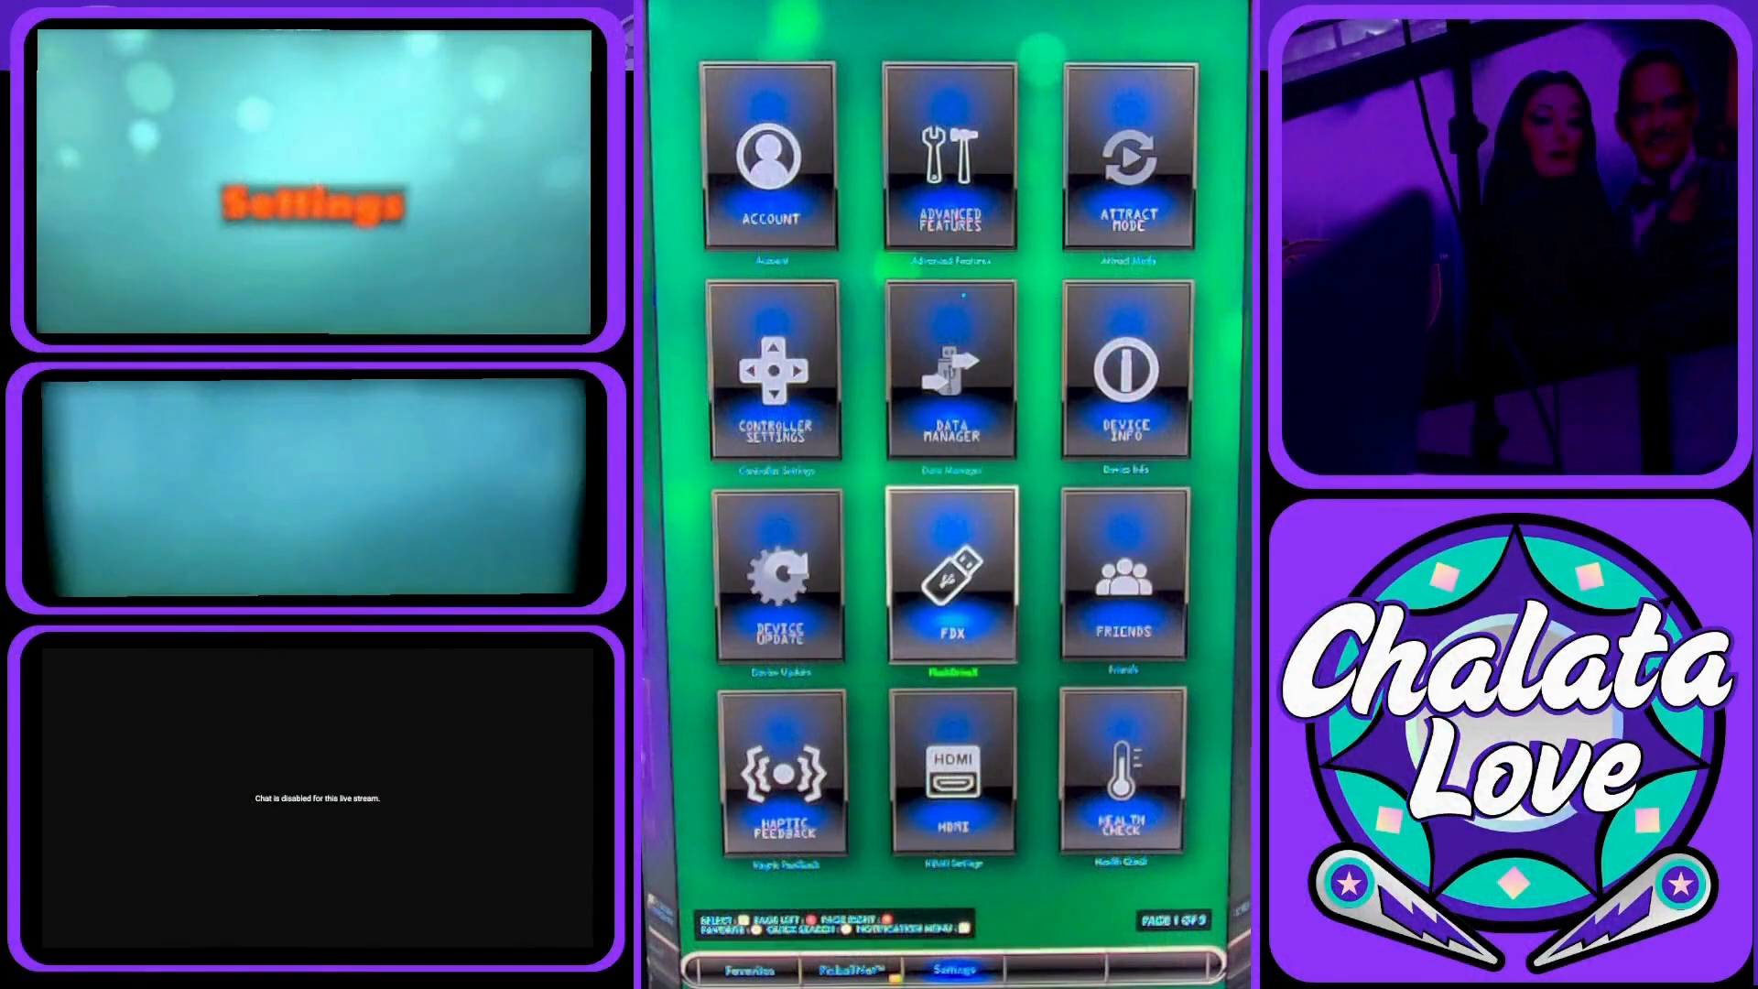
On the Legends device, format the first partition of the Samsung USB drive with FlashDriveX and close the tool.
key("Return")
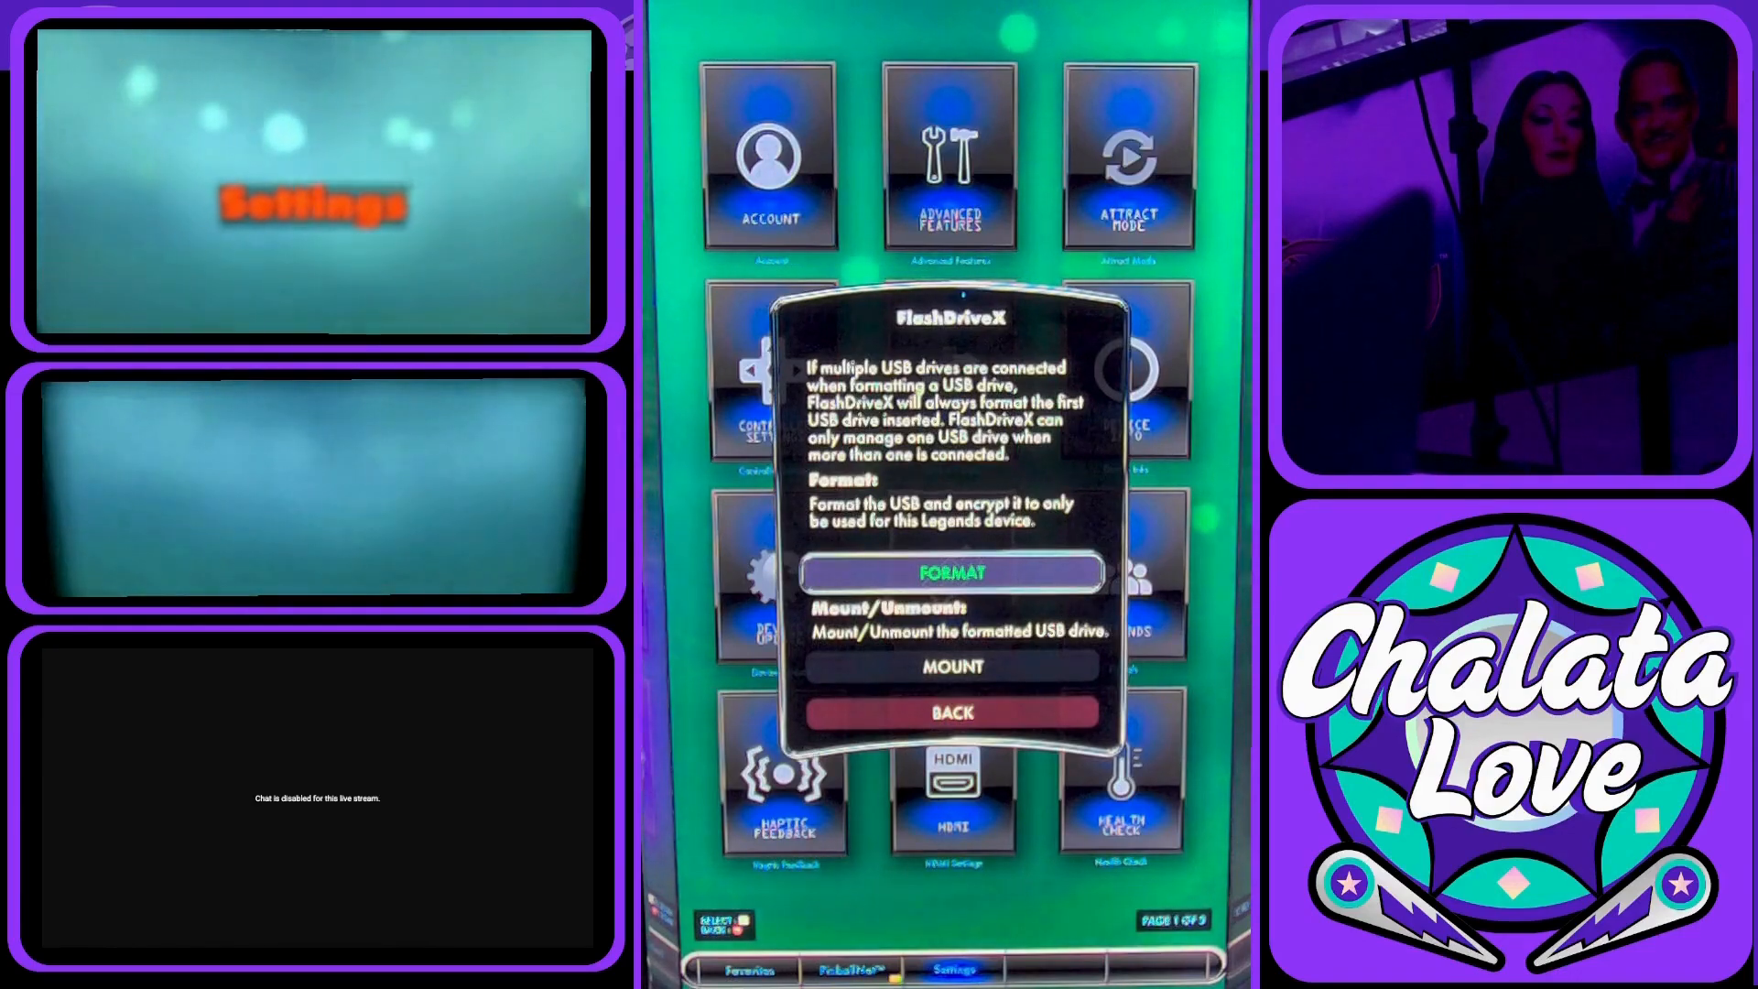
key("Return")
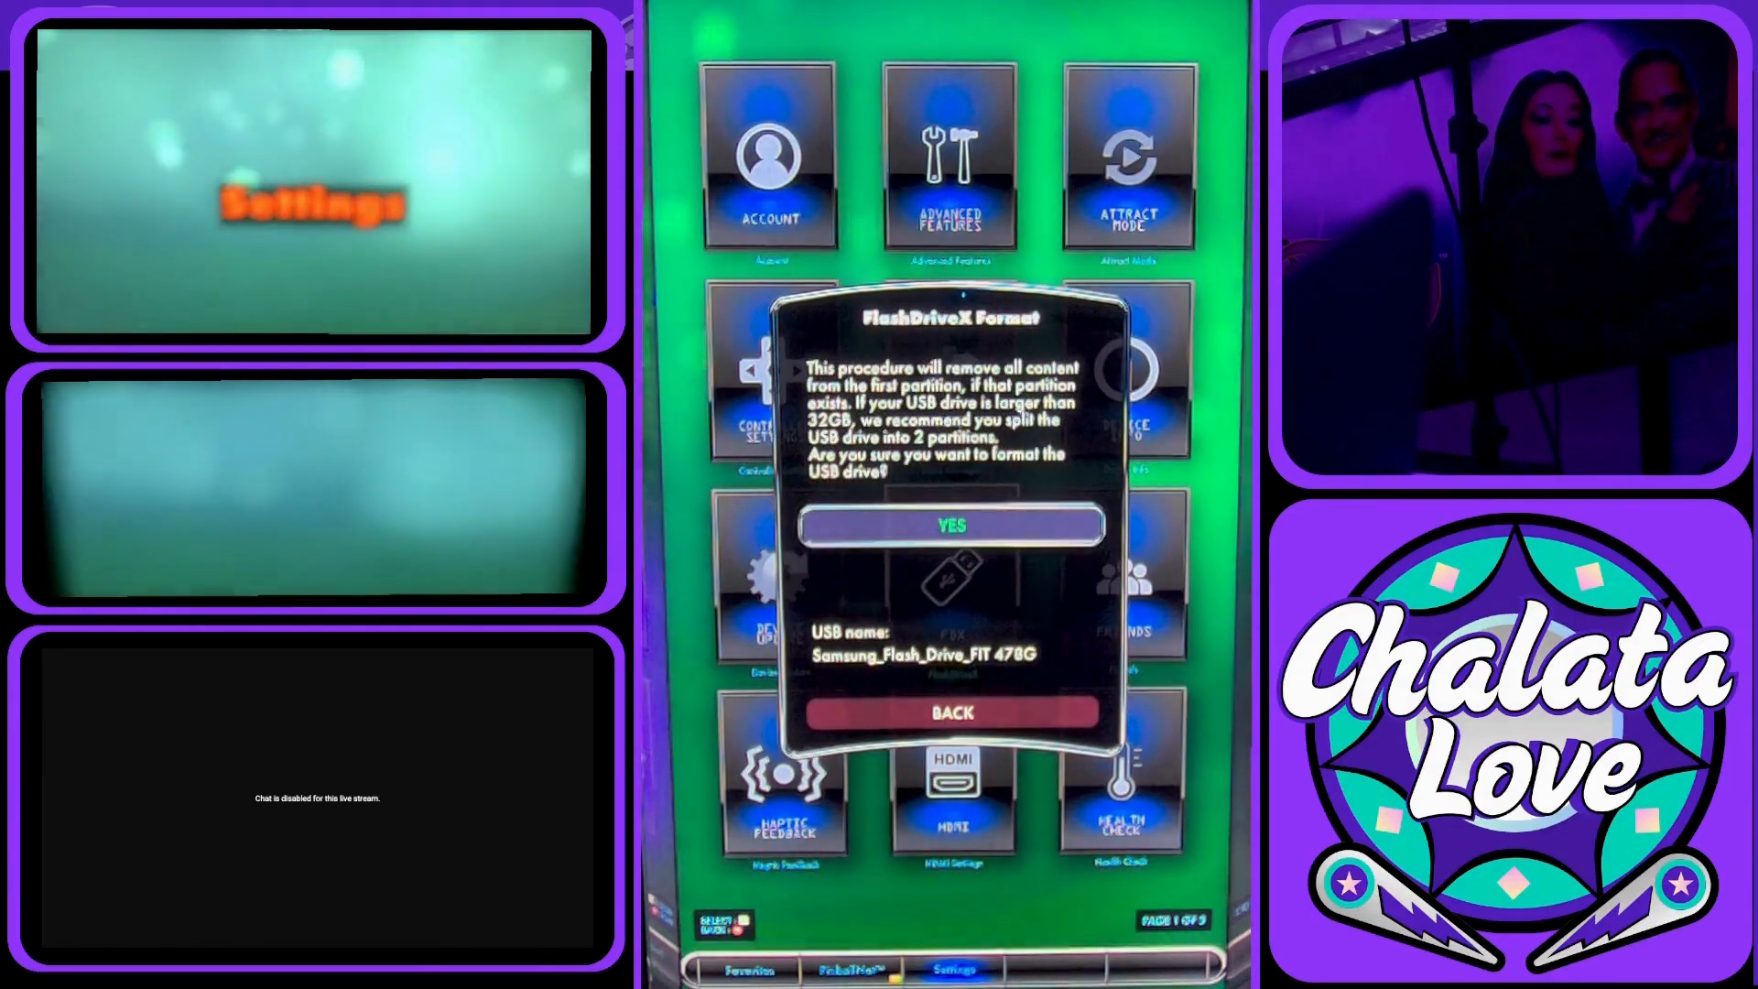
key("Return")
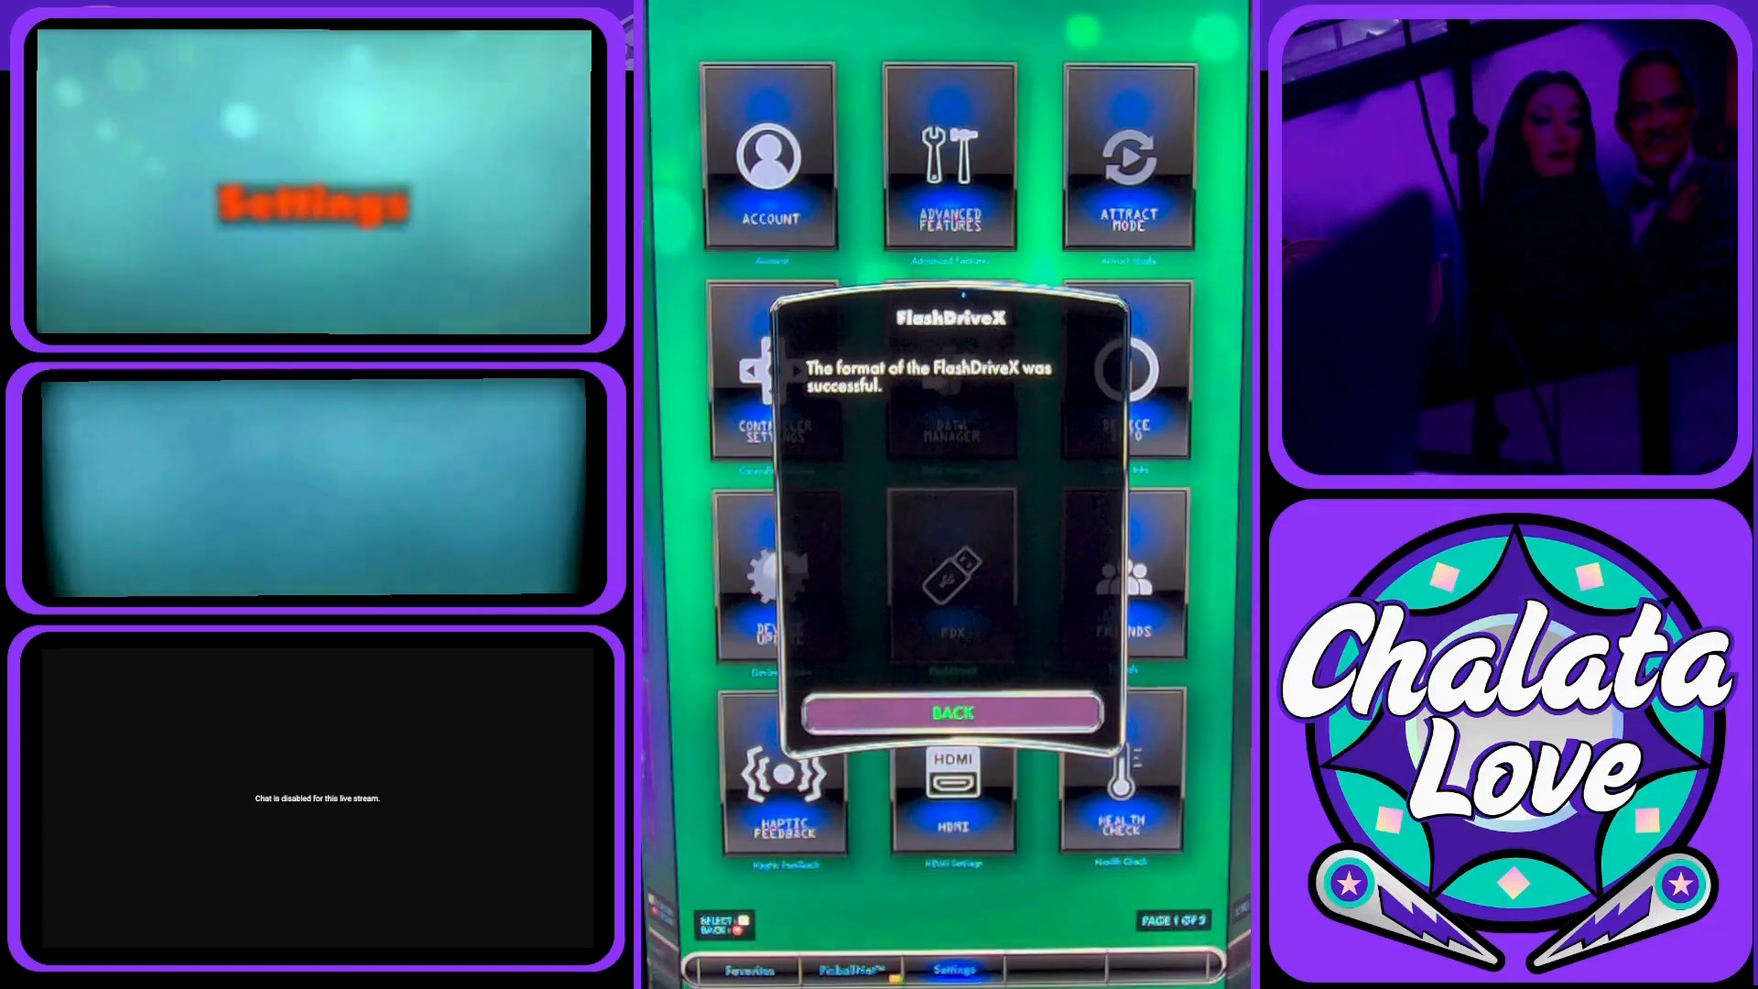
key("Return")
key("Down")
key("Down")
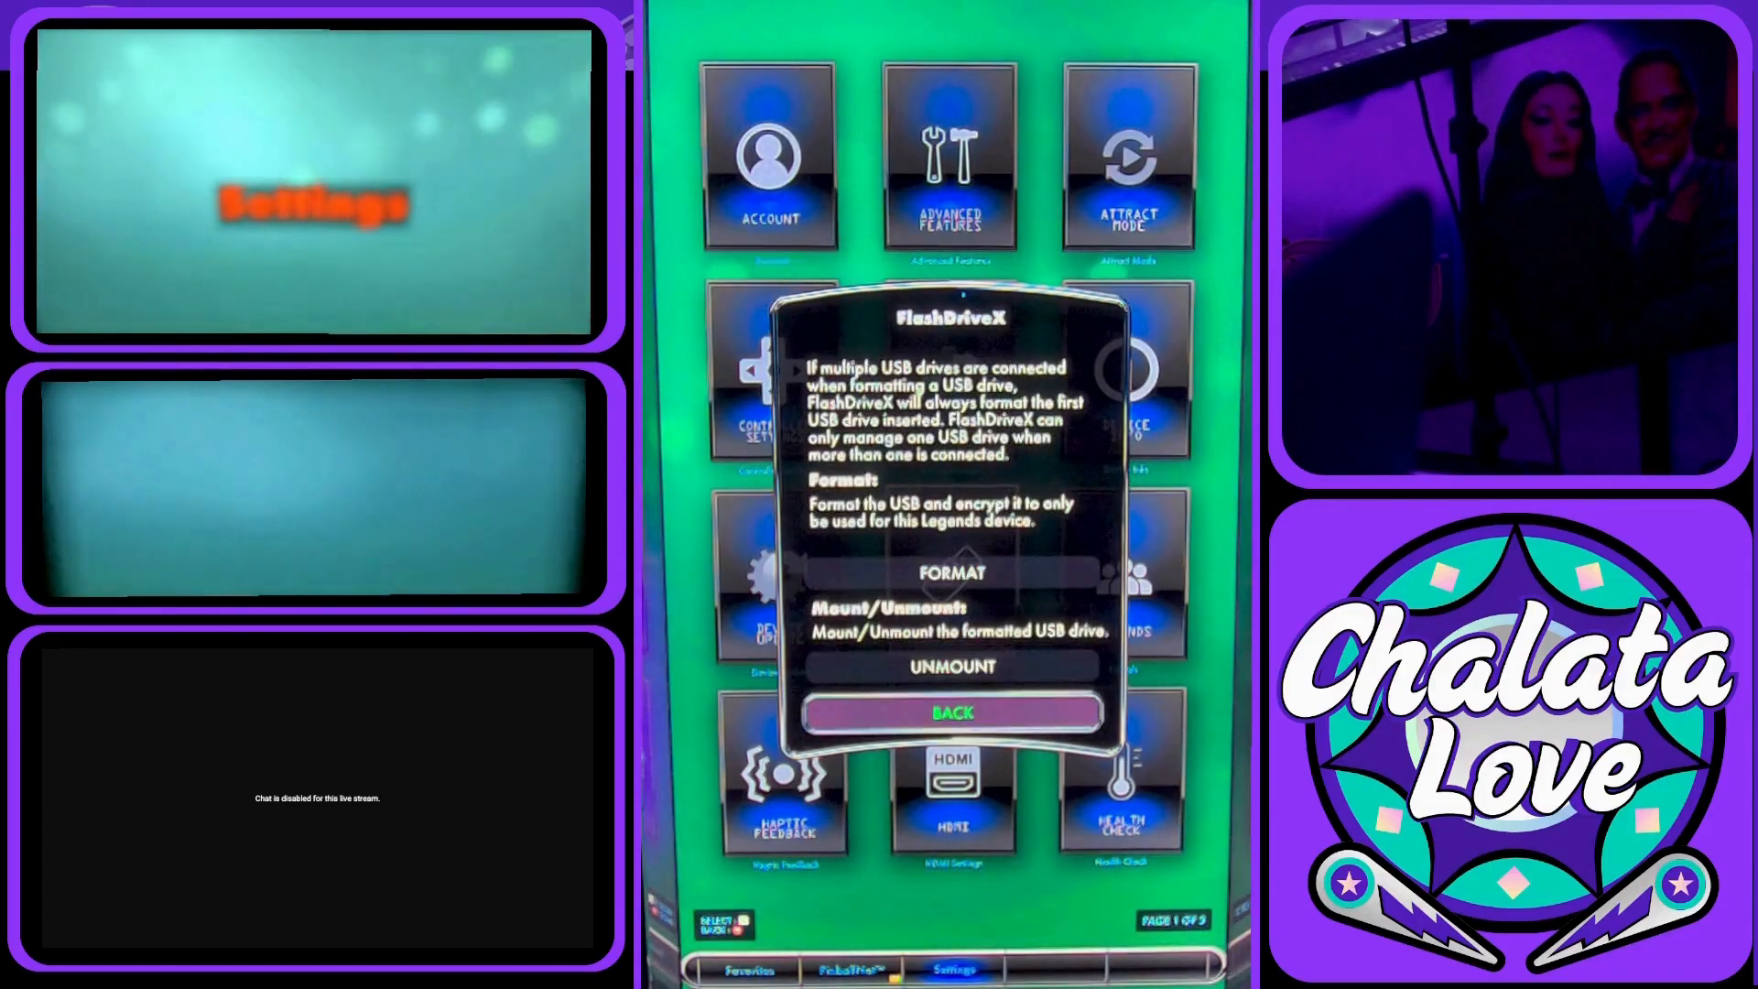
key("Return")
Move the Gearbox Pinball package to the FlashDriveX storage with Data Manager and exit the manager.
key("Up")
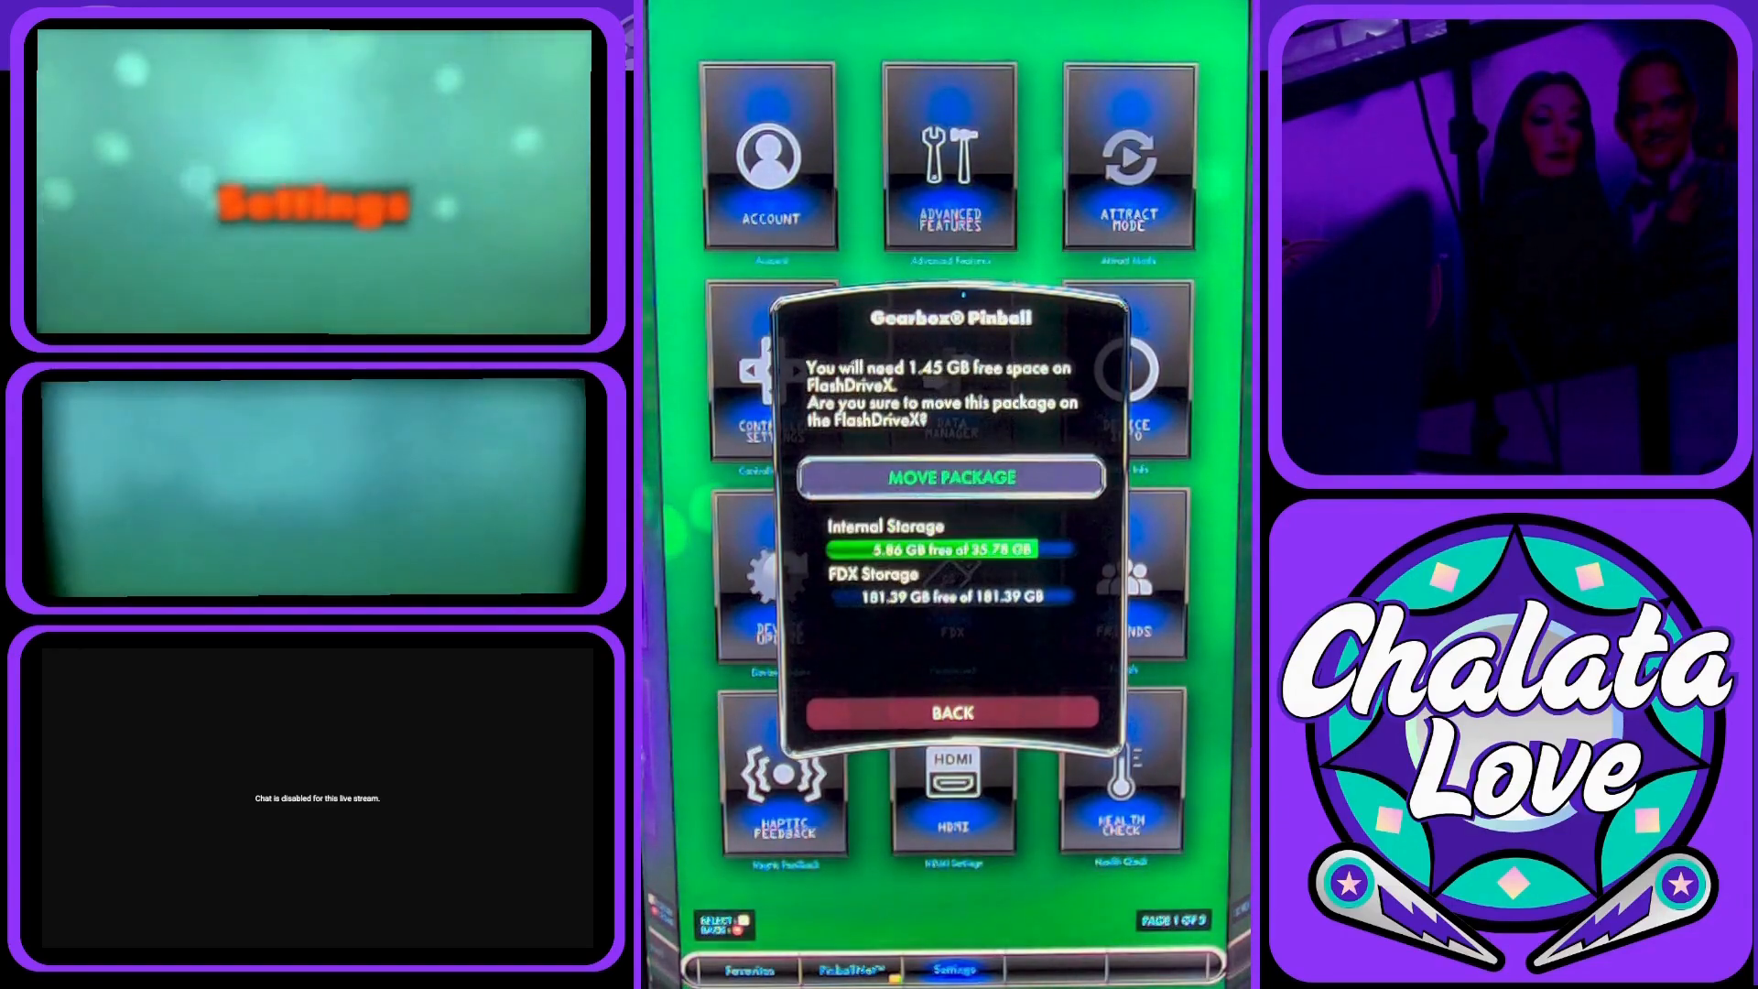
key("Return")
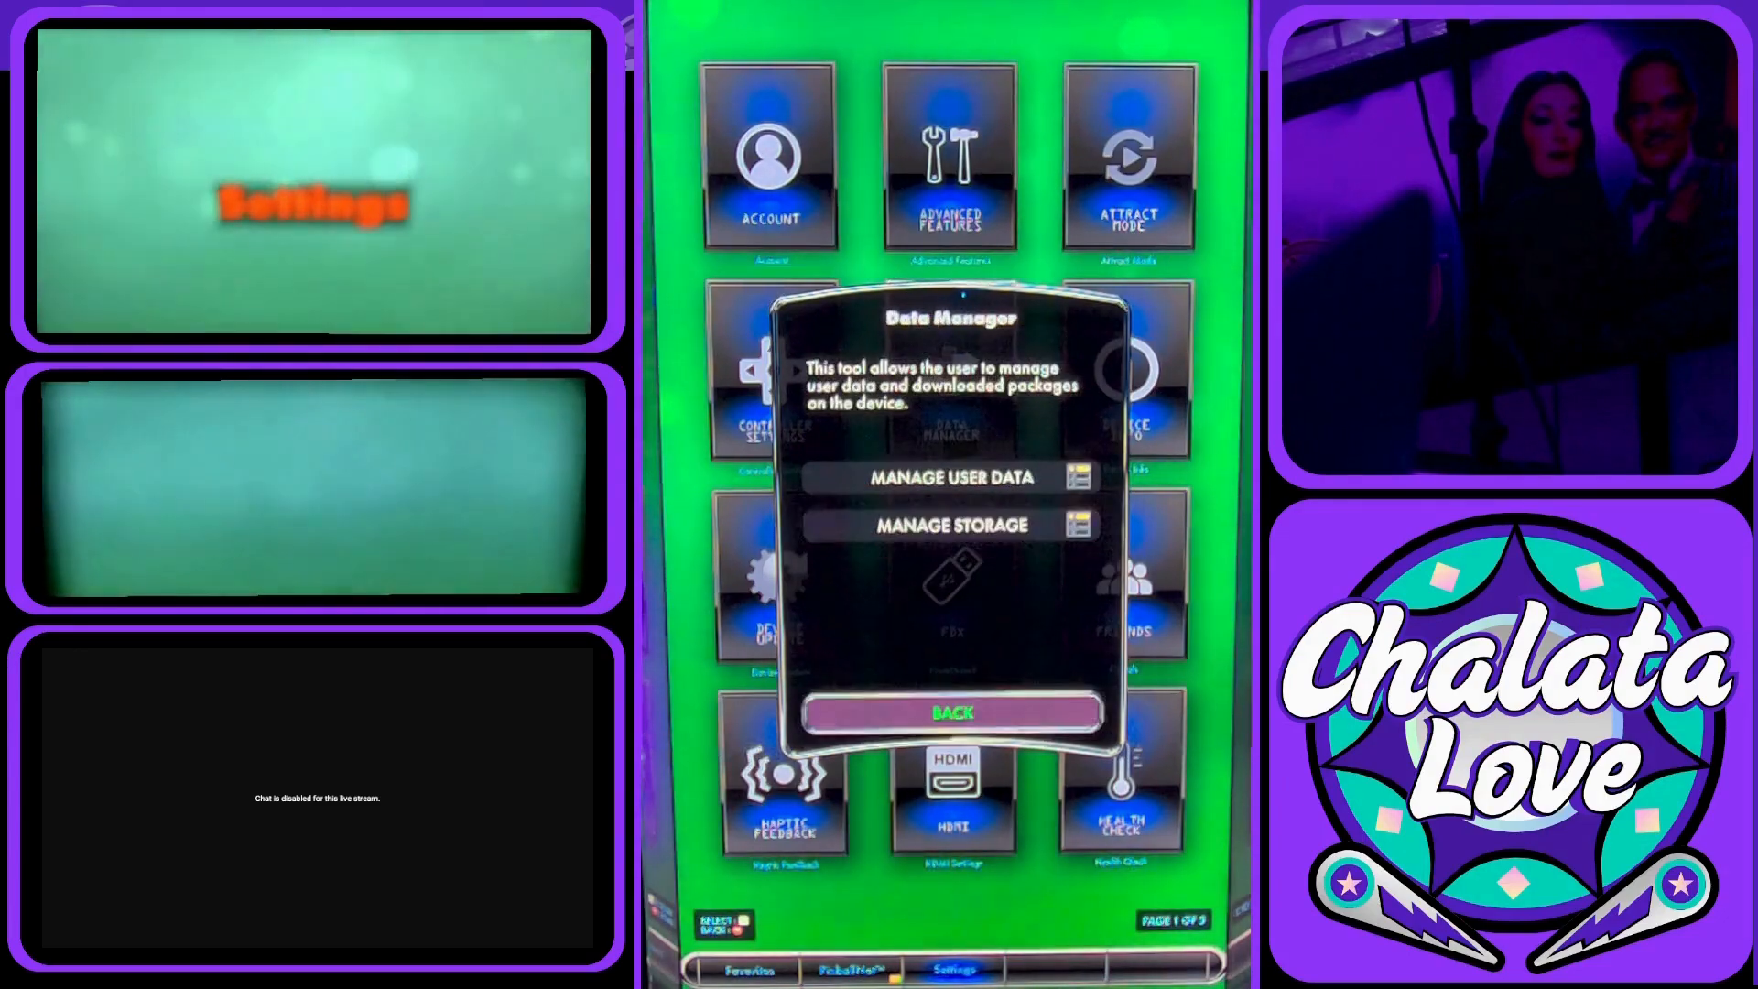
key("Return")
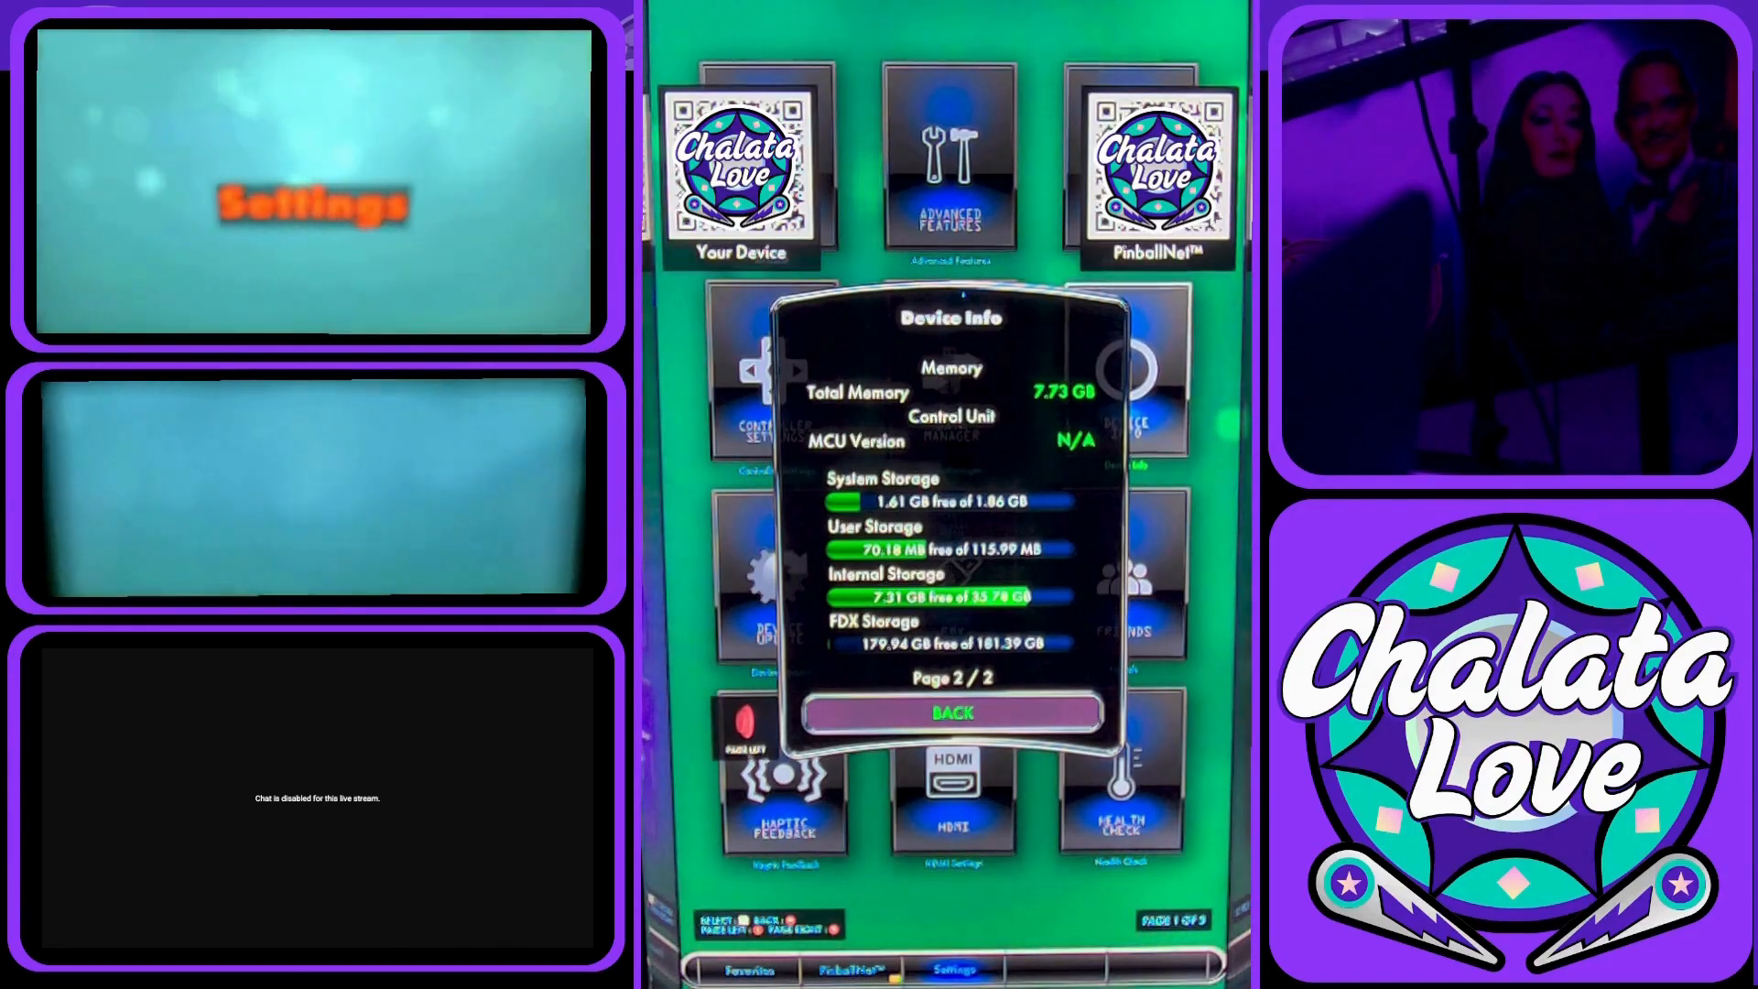
Check the internal and FDX storage figures in Device Info and close it.
key("Return")
key("Left")
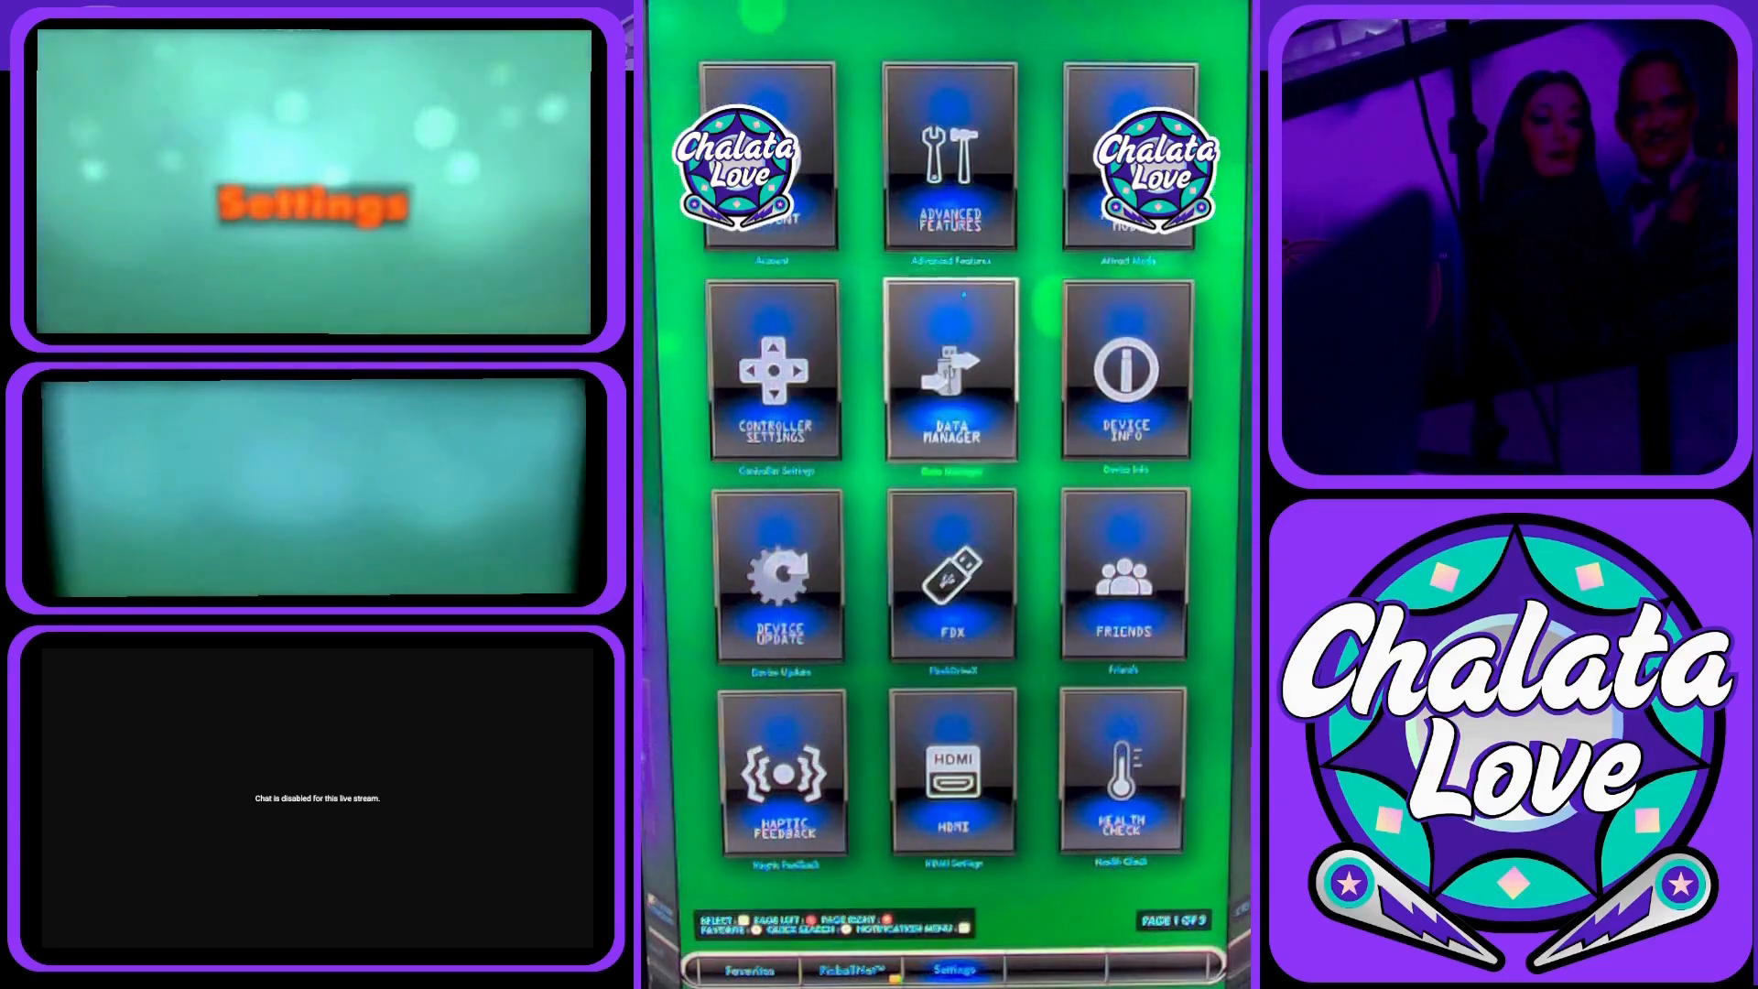
key("Down")
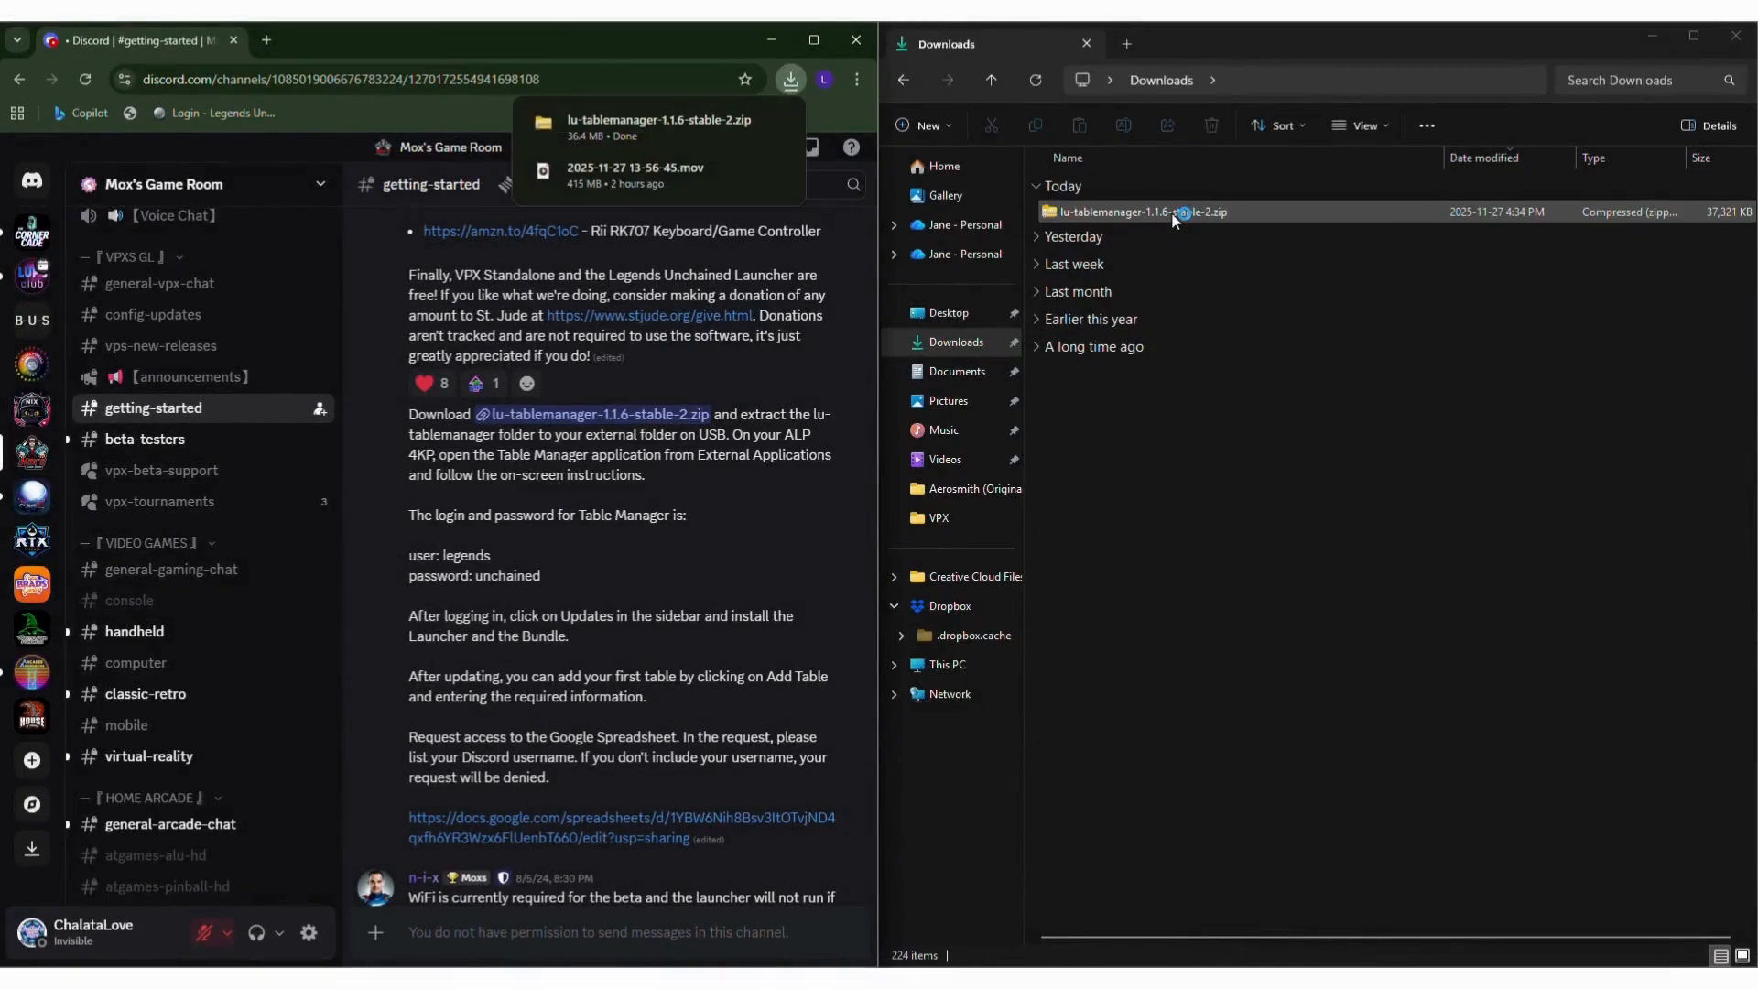
In File Explorer on the computer, extract lu-tablemanager-1.1.6-stable-2.zip from Downloads with 7-Zip.
right_click(1148, 216)
left_click(1262, 682)
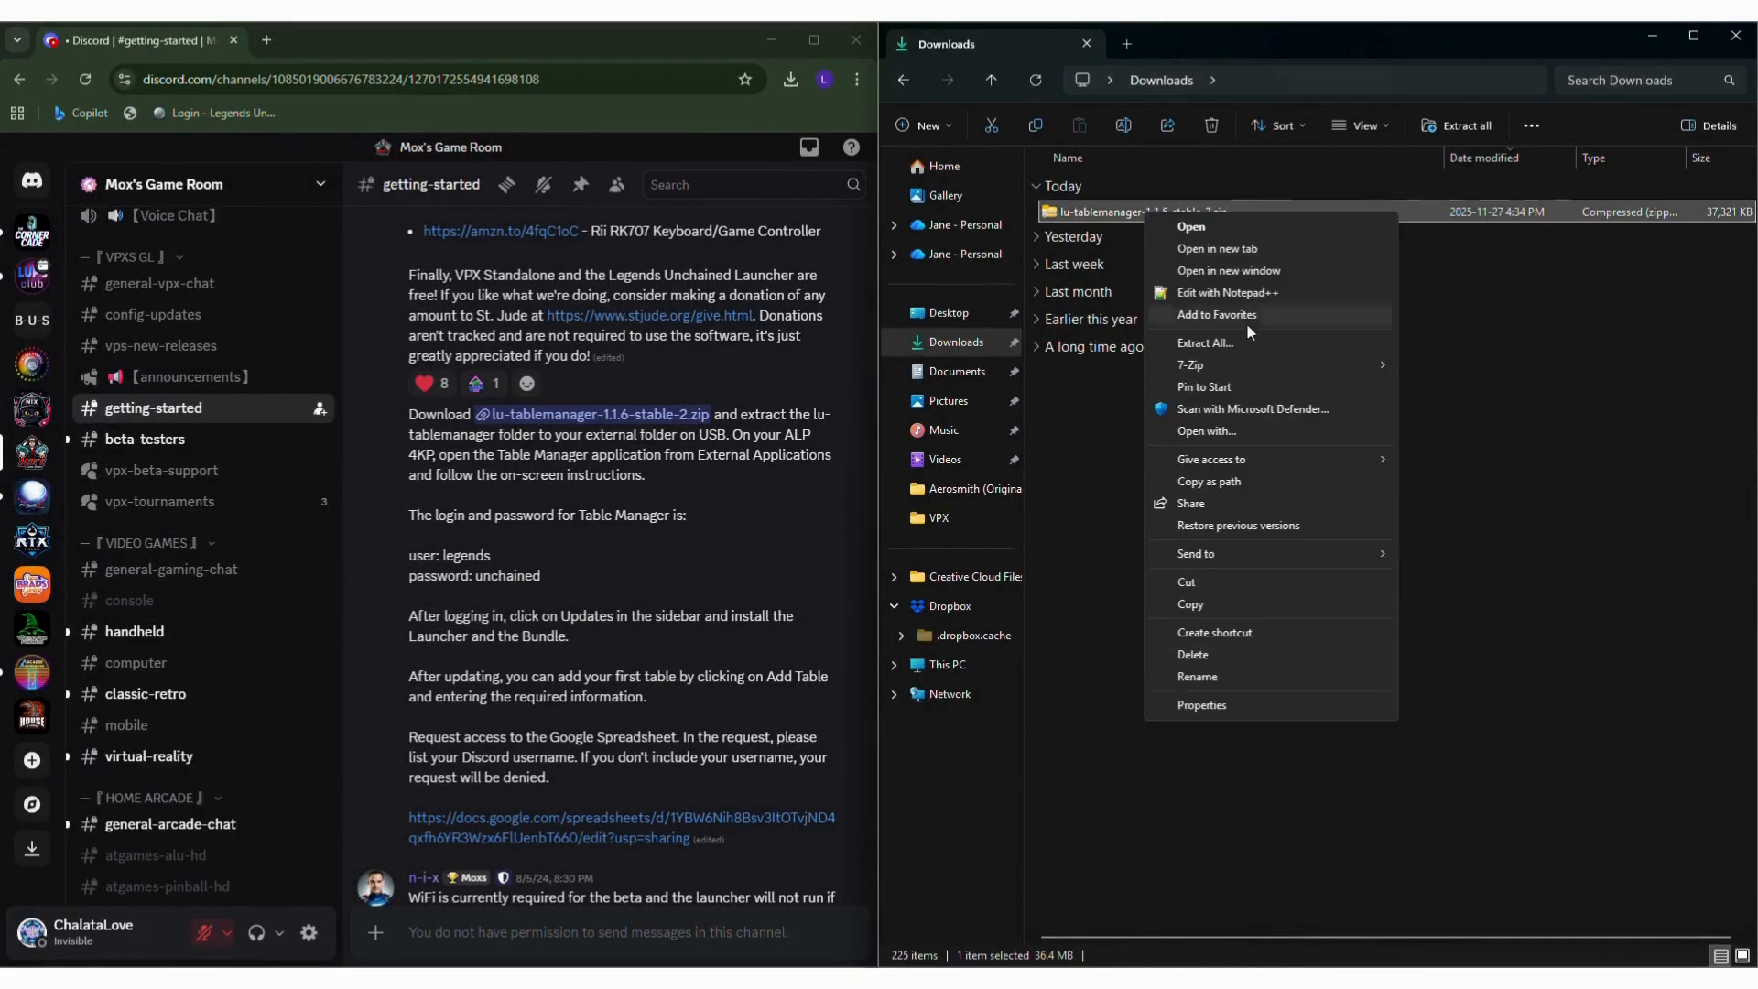
mouse_move(1245, 365)
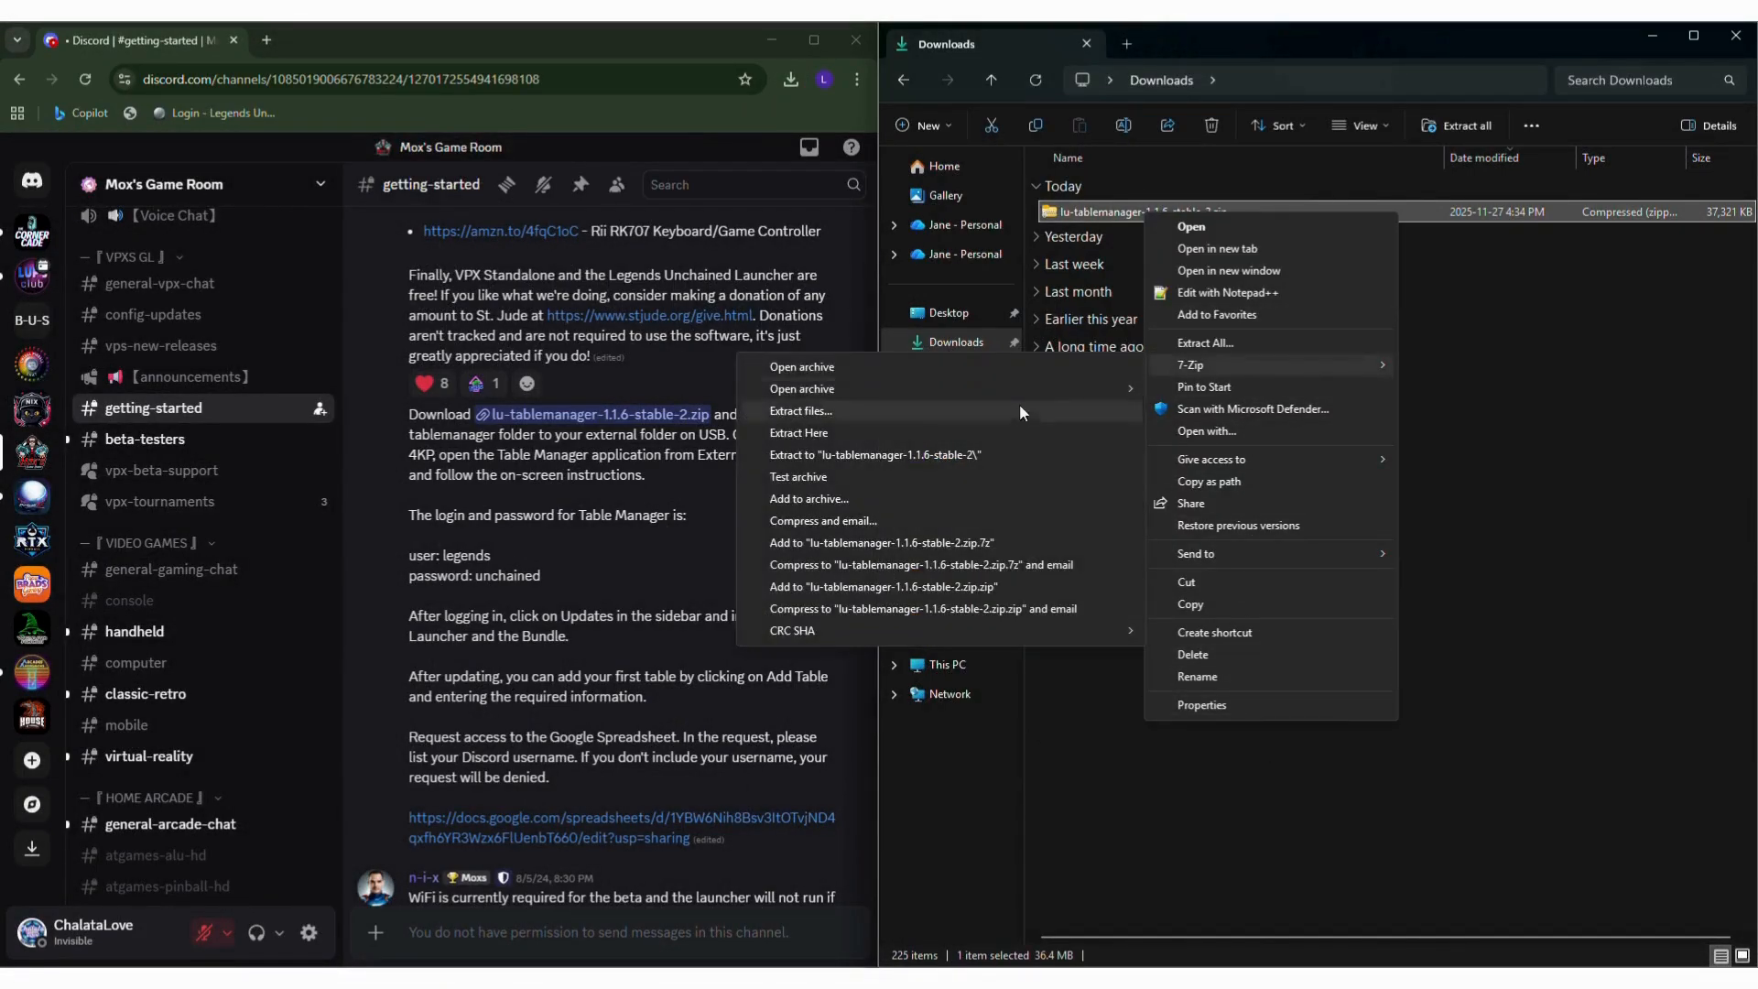
left_click(1080, 412)
left_click(894, 614)
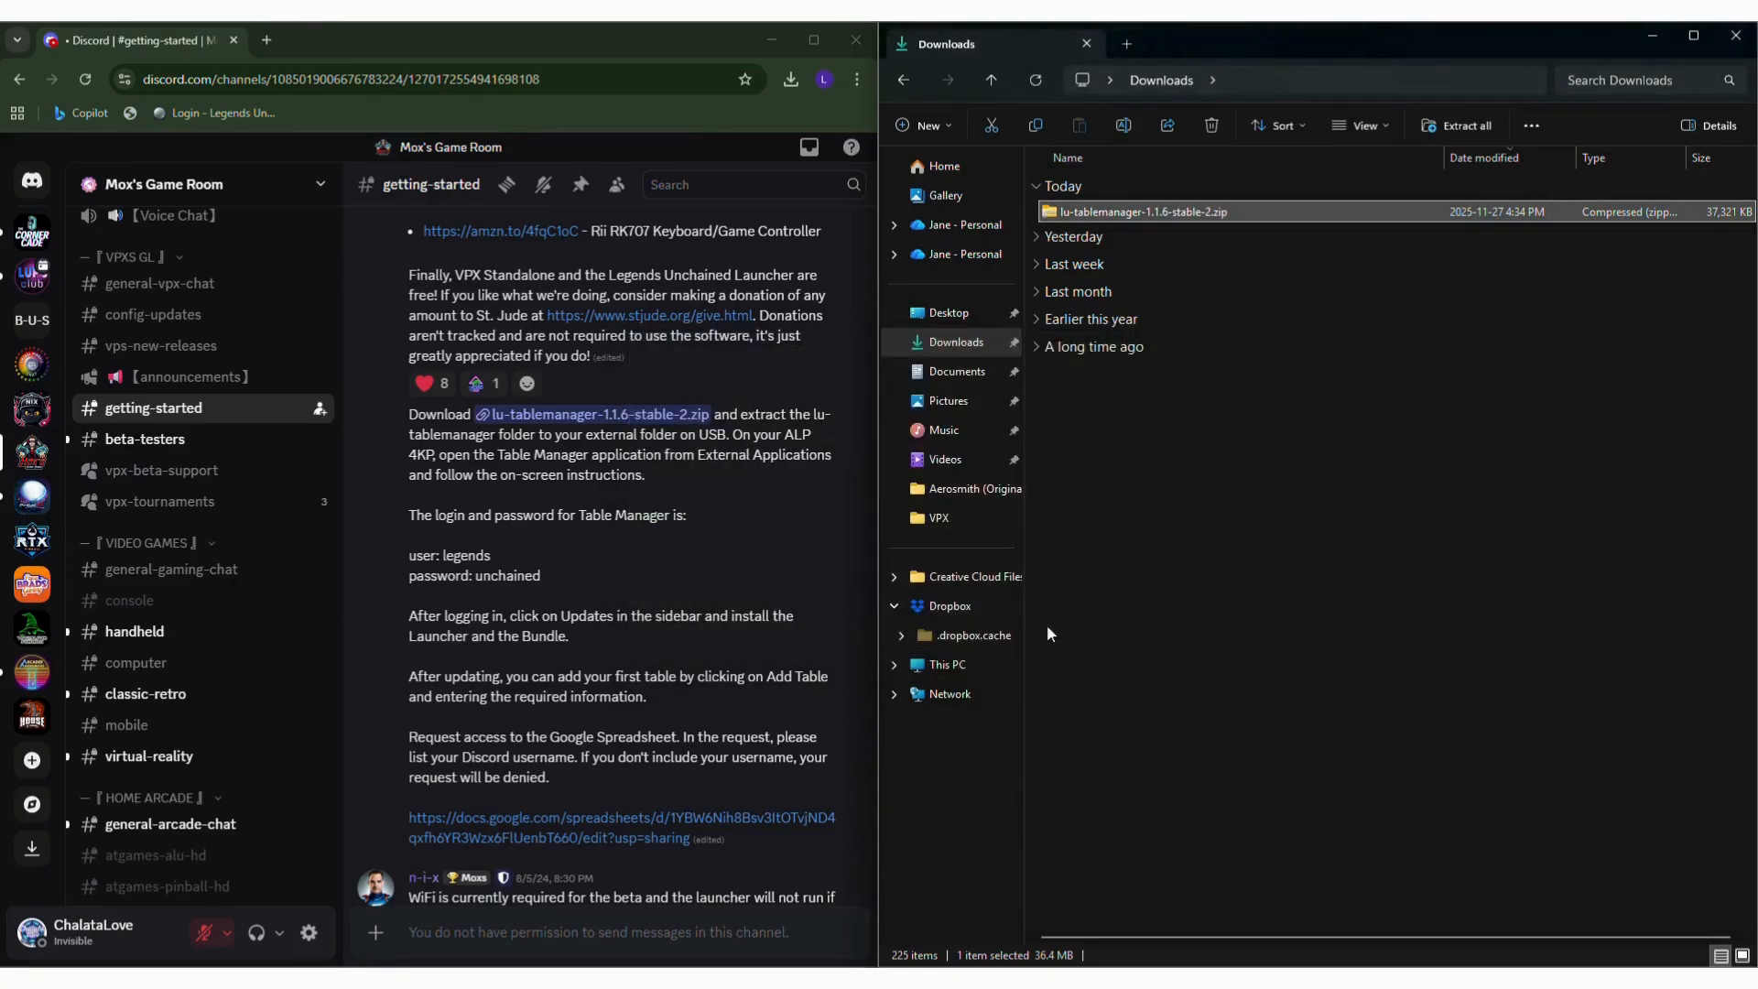
Inspect the extracted lu-tablemanager folder's files and go back to Downloads.
double_click(1095, 238)
double_click(1099, 211)
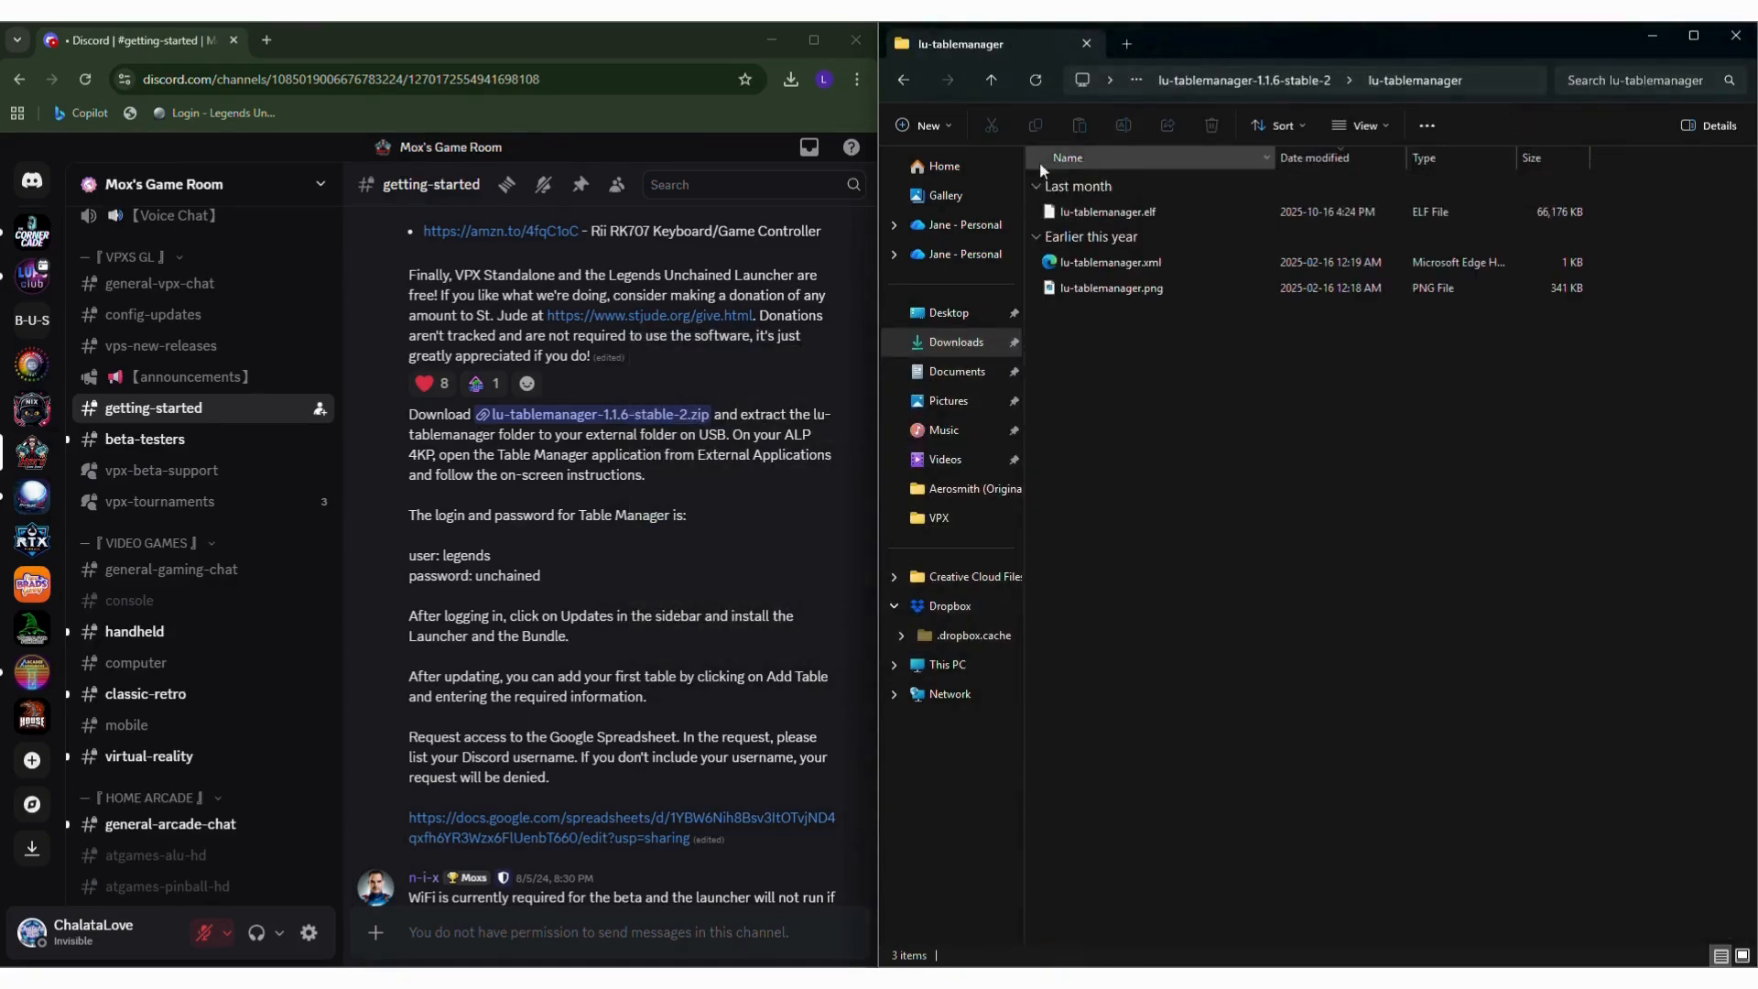
left_click(907, 83)
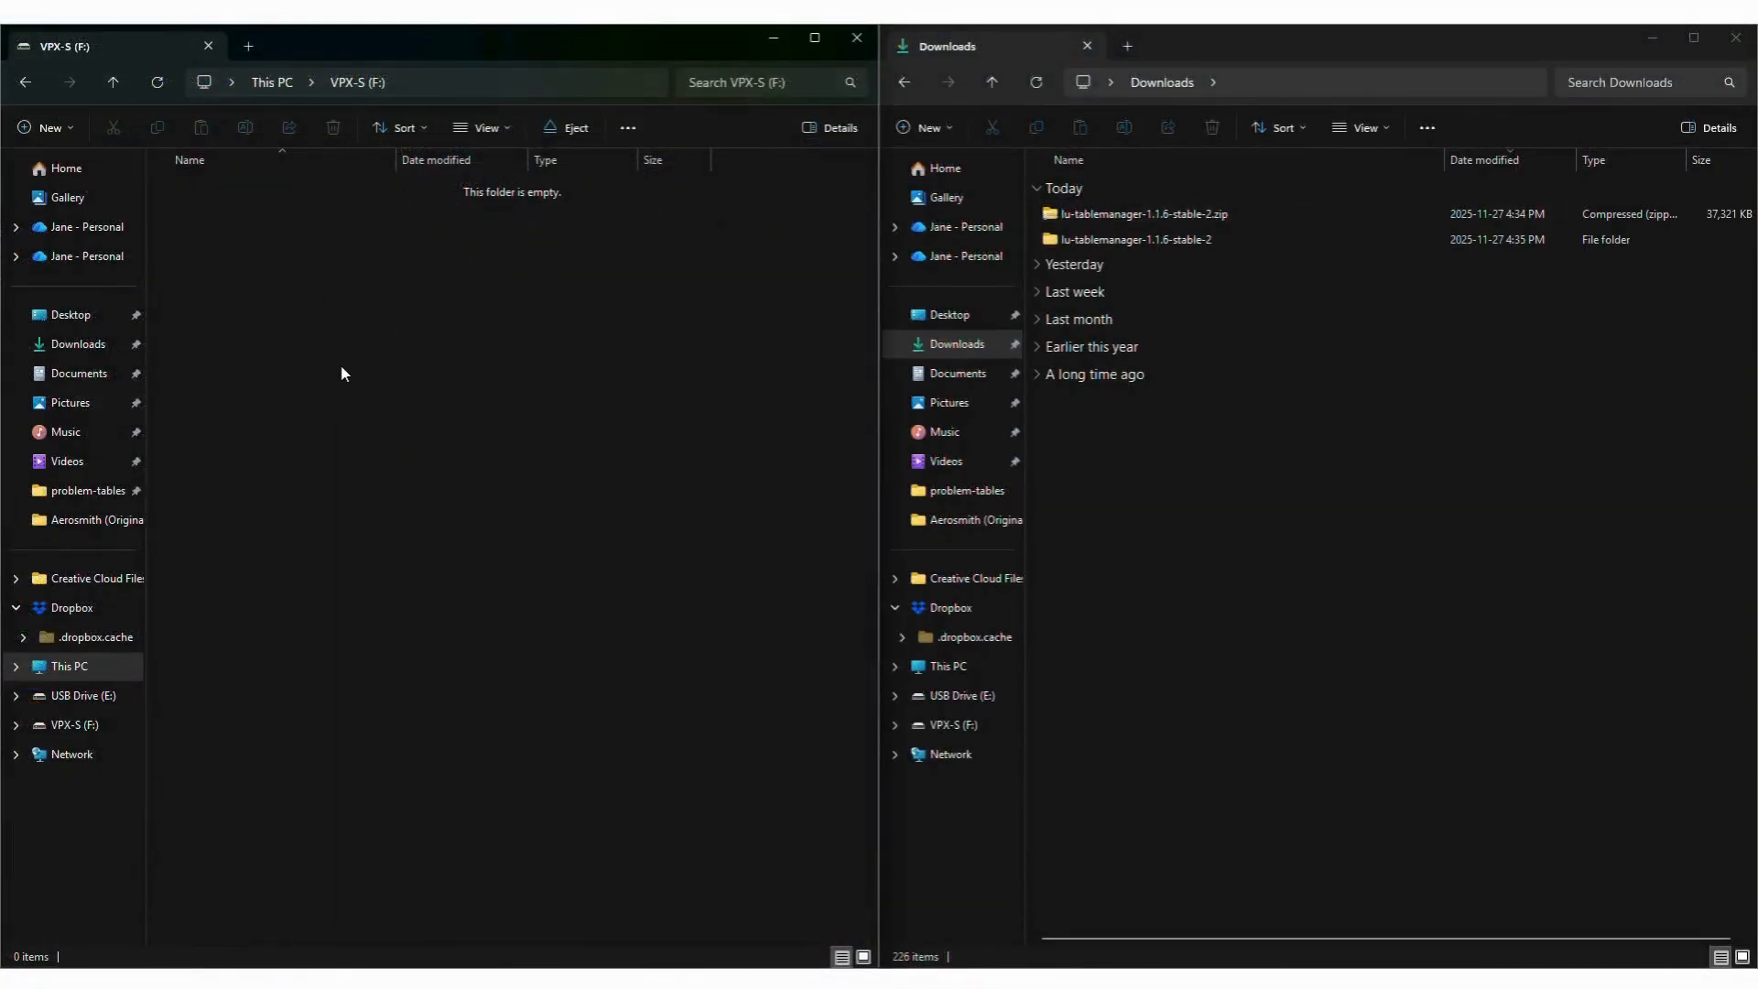
Create a folder named external in the root of the VPX-S (F:) drive.
right_click(341, 360)
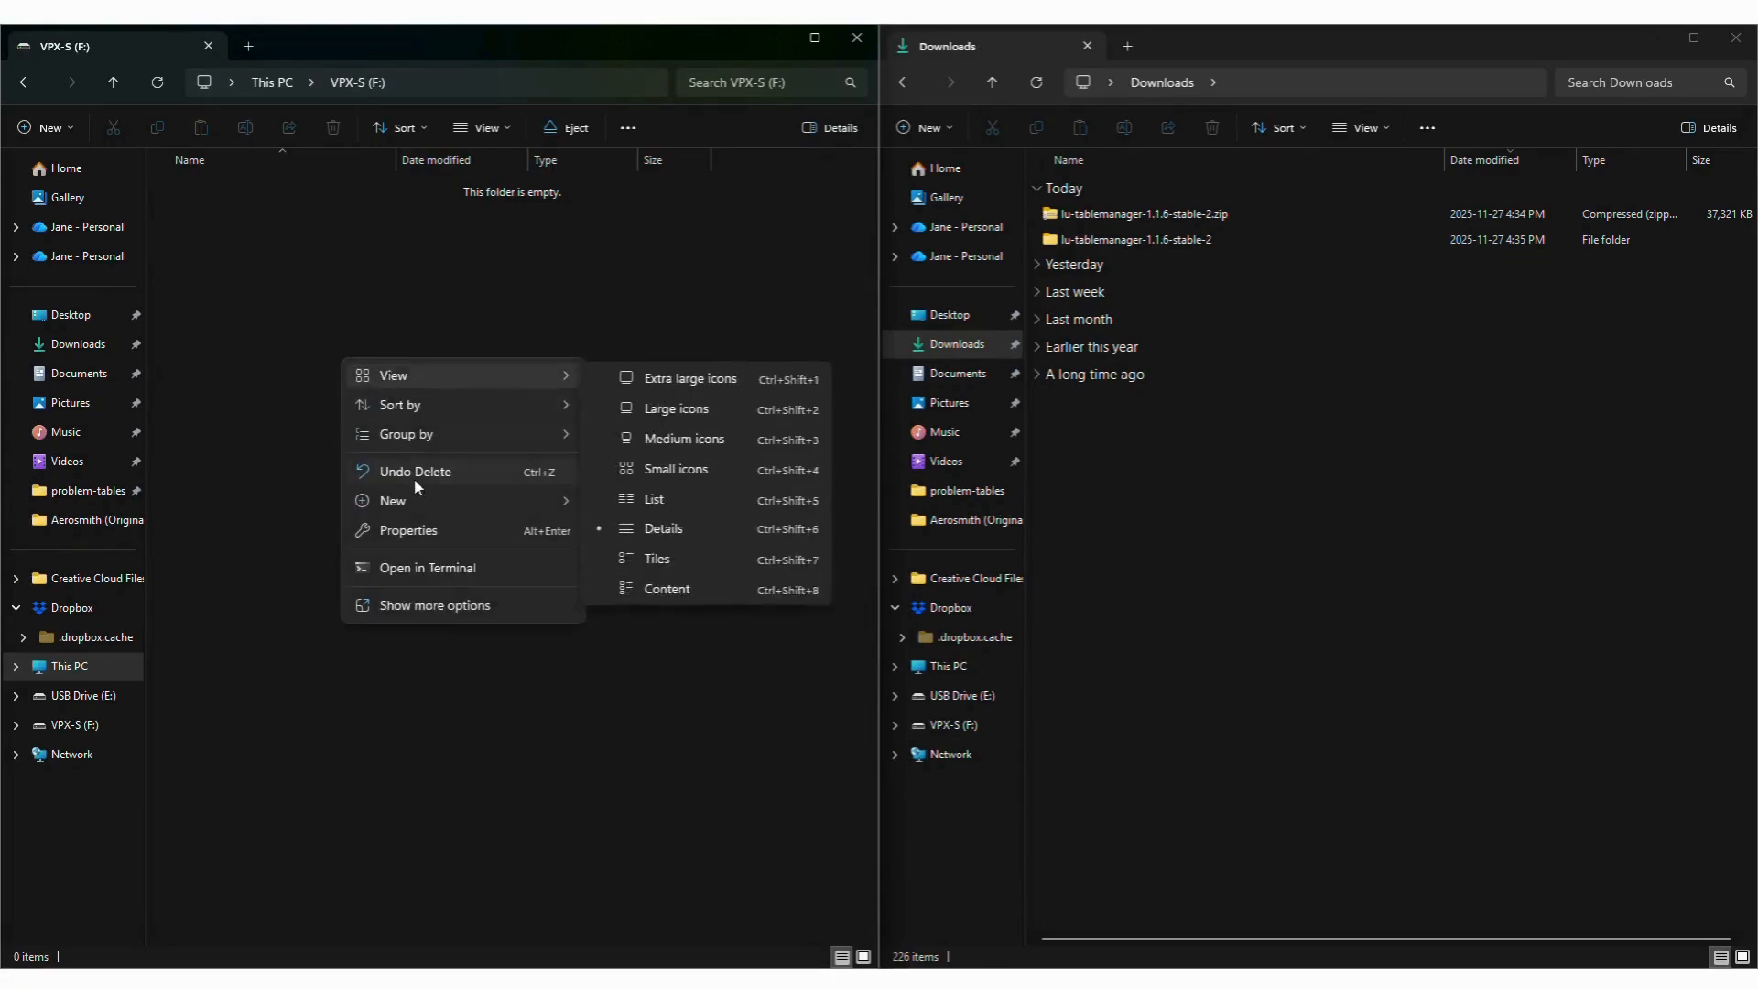
left_click(618, 519)
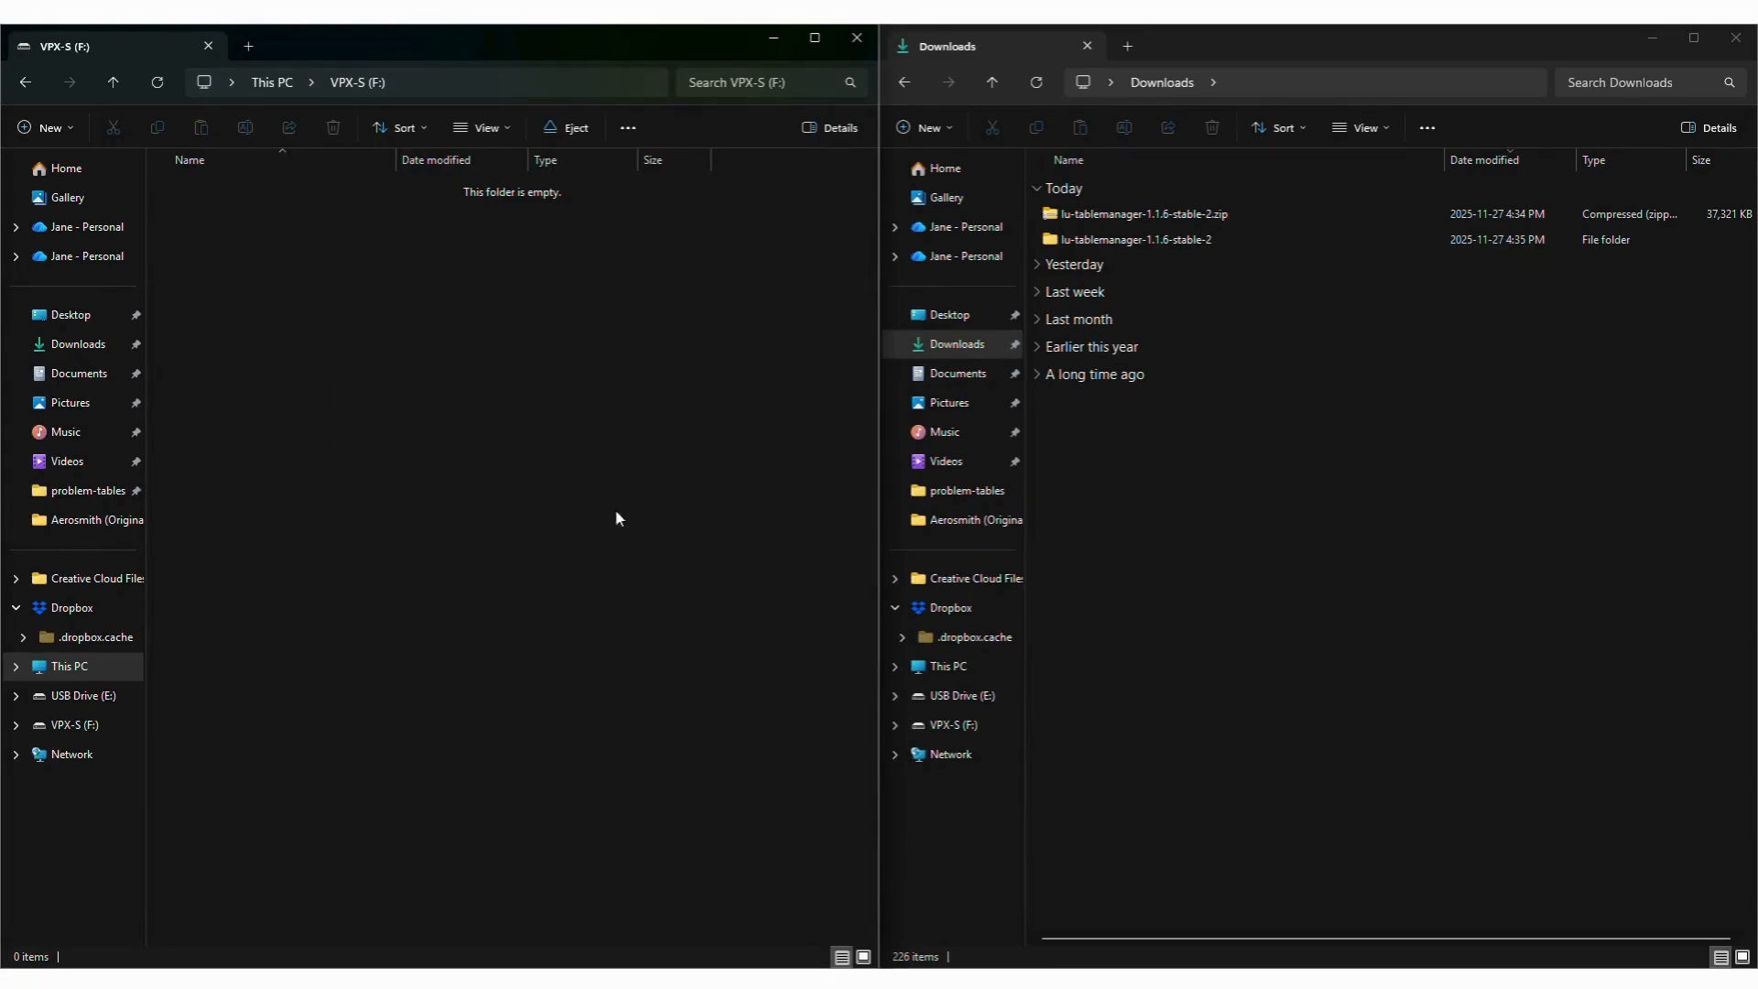
type("external")
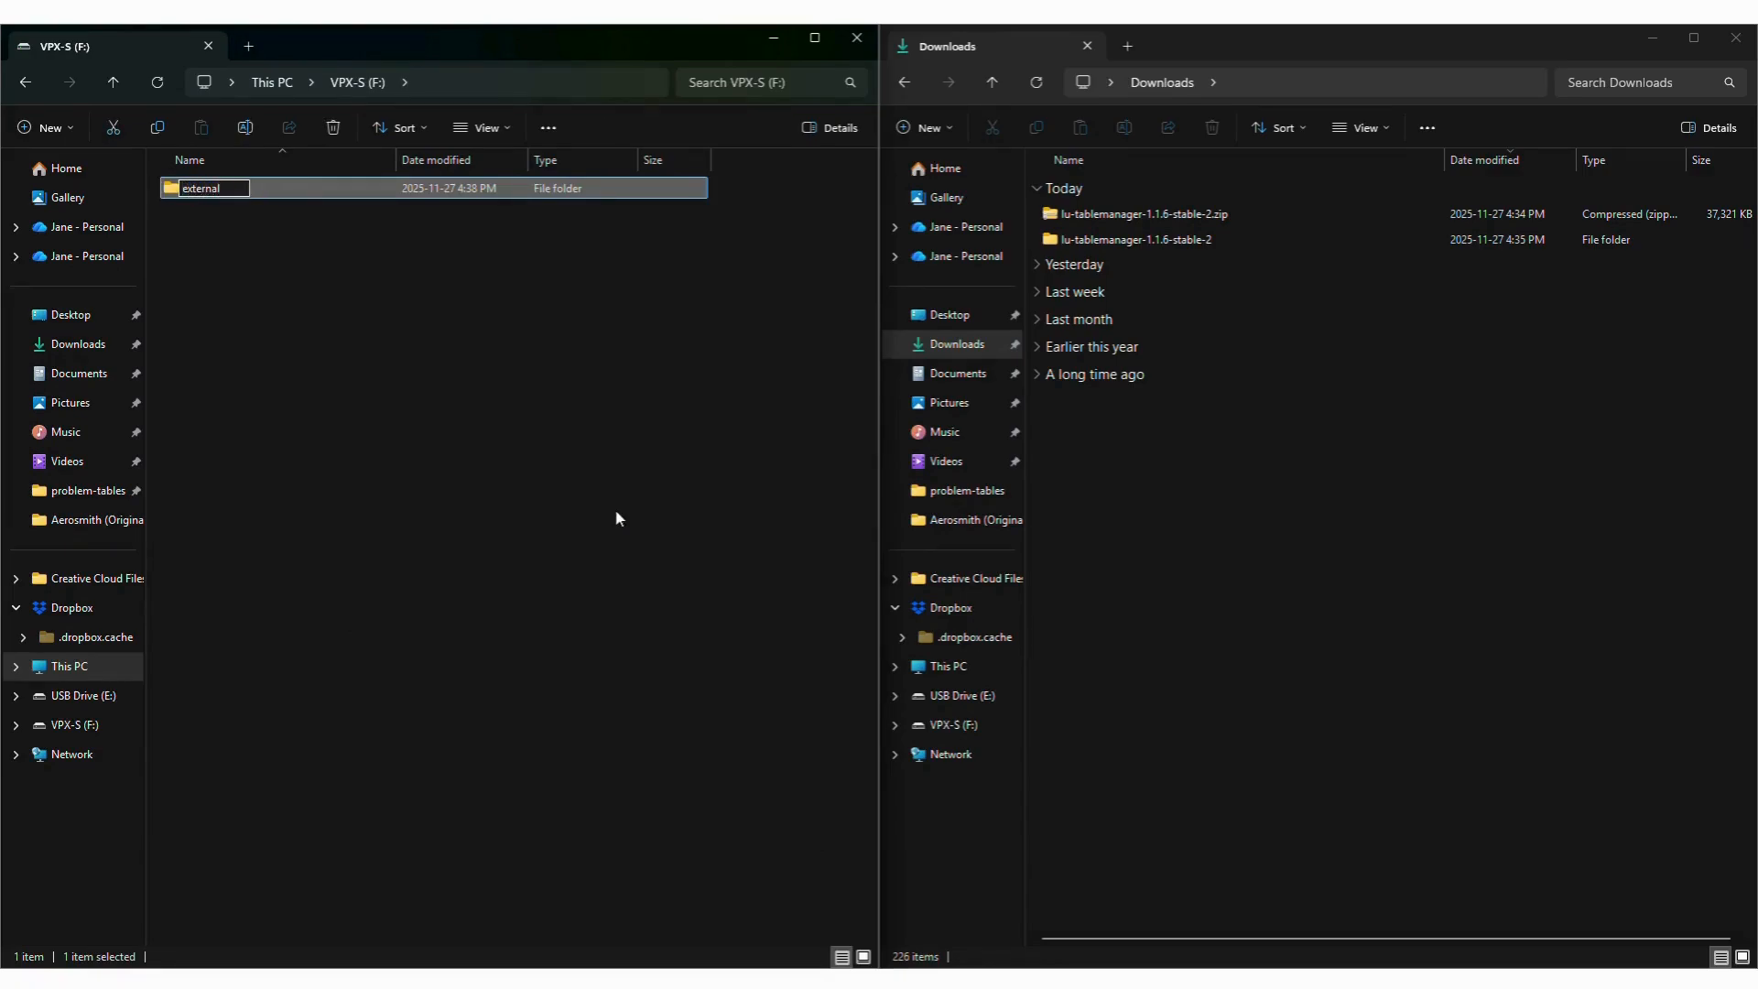
key("Return")
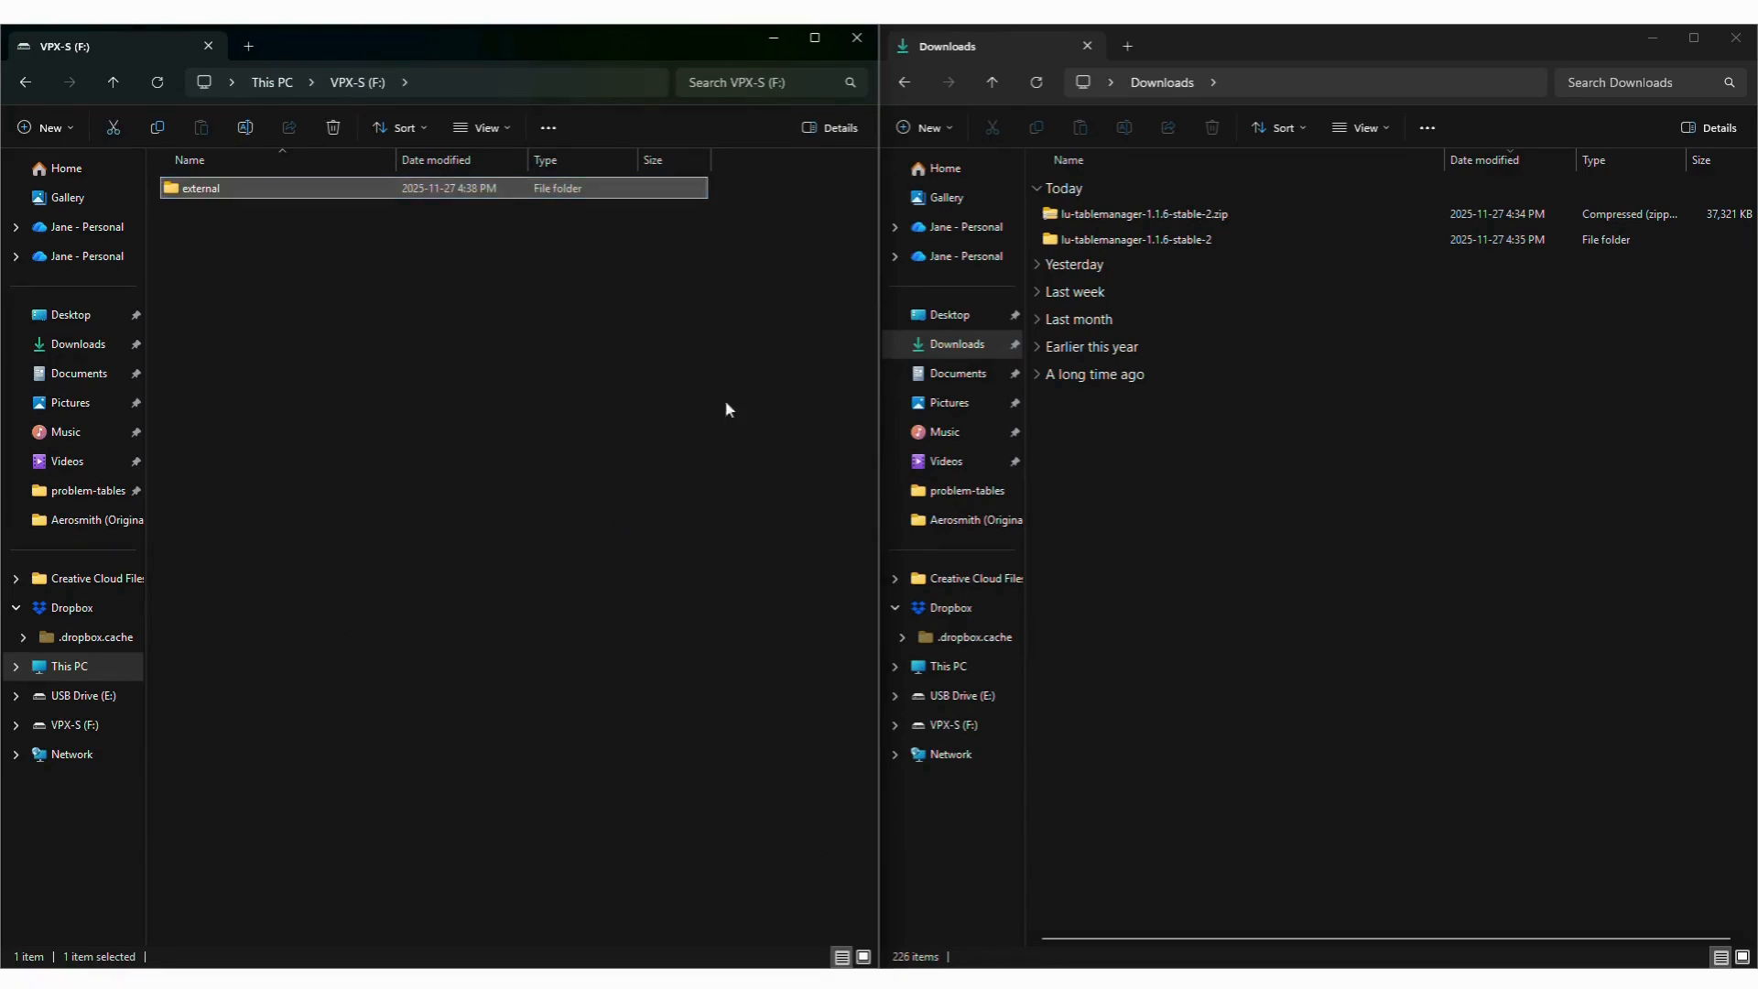
Copy the lu-tablemanager folder from the extracted lu-tablemanager-1.1.6-stable-2 download into the external folder on VPX-S (F:).
double_click(190, 200)
double_click(1136, 239)
left_click_drag(1099, 214, 478, 380)
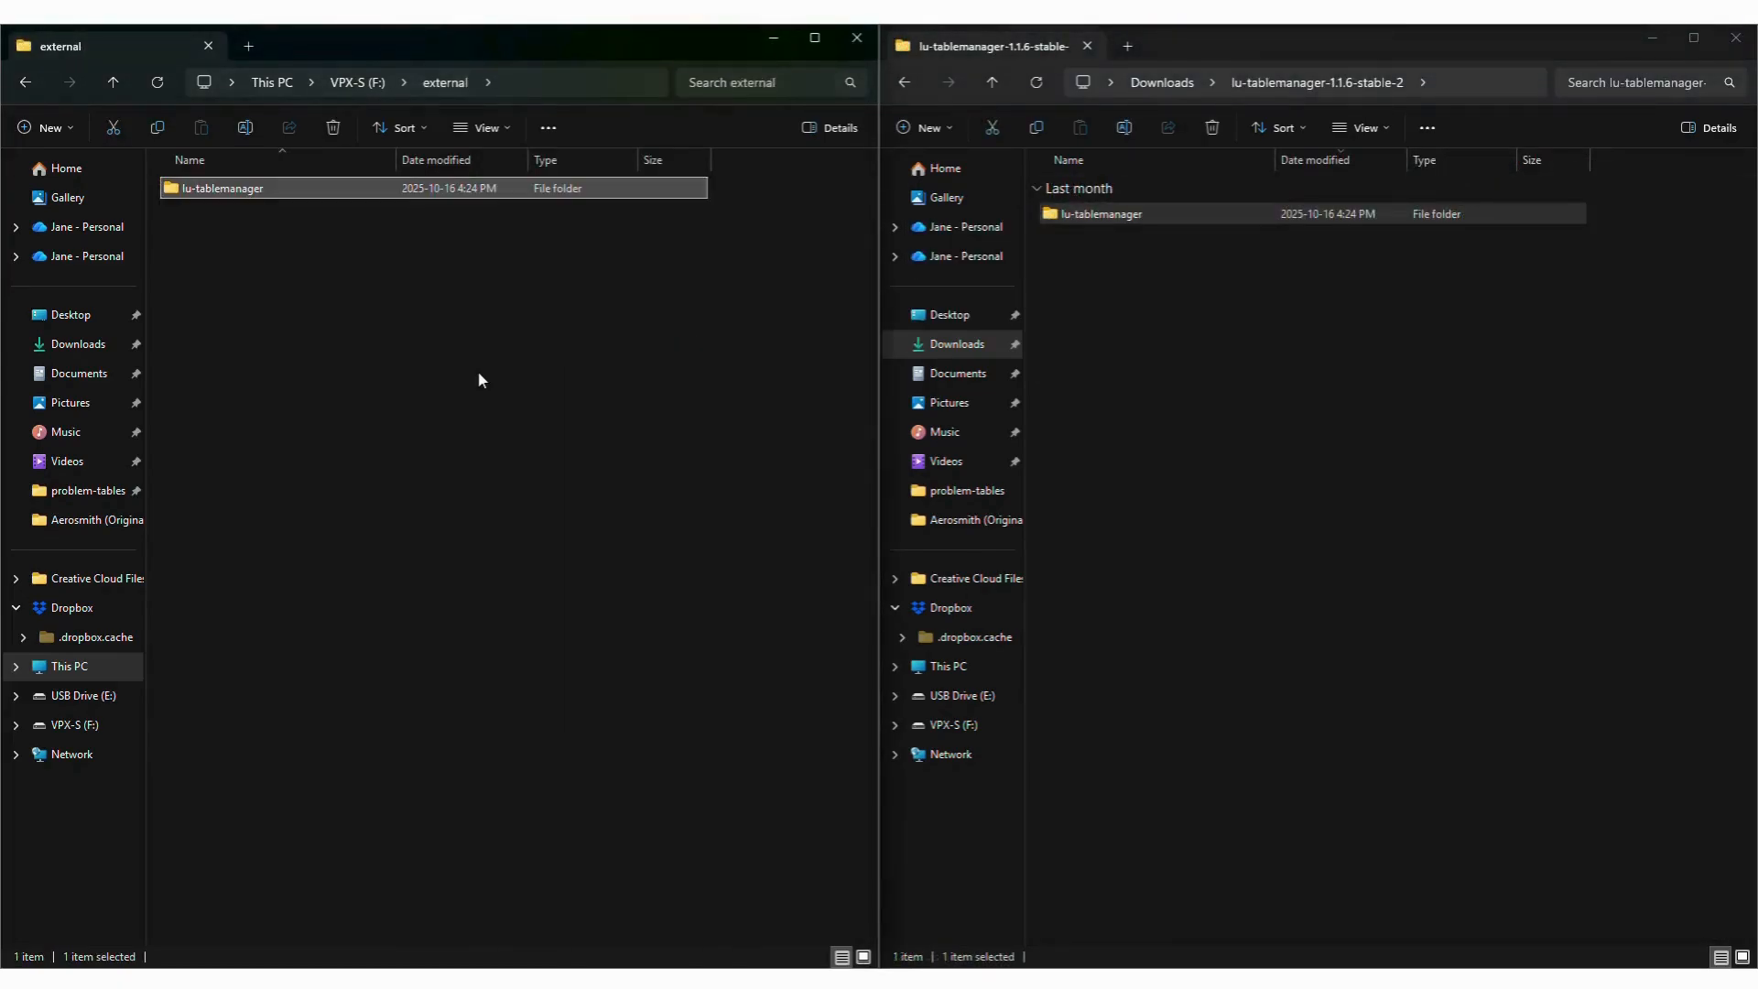
Check the contents of the copied lu-tablemanager folder and safely eject the USB drive.
double_click(202, 194)
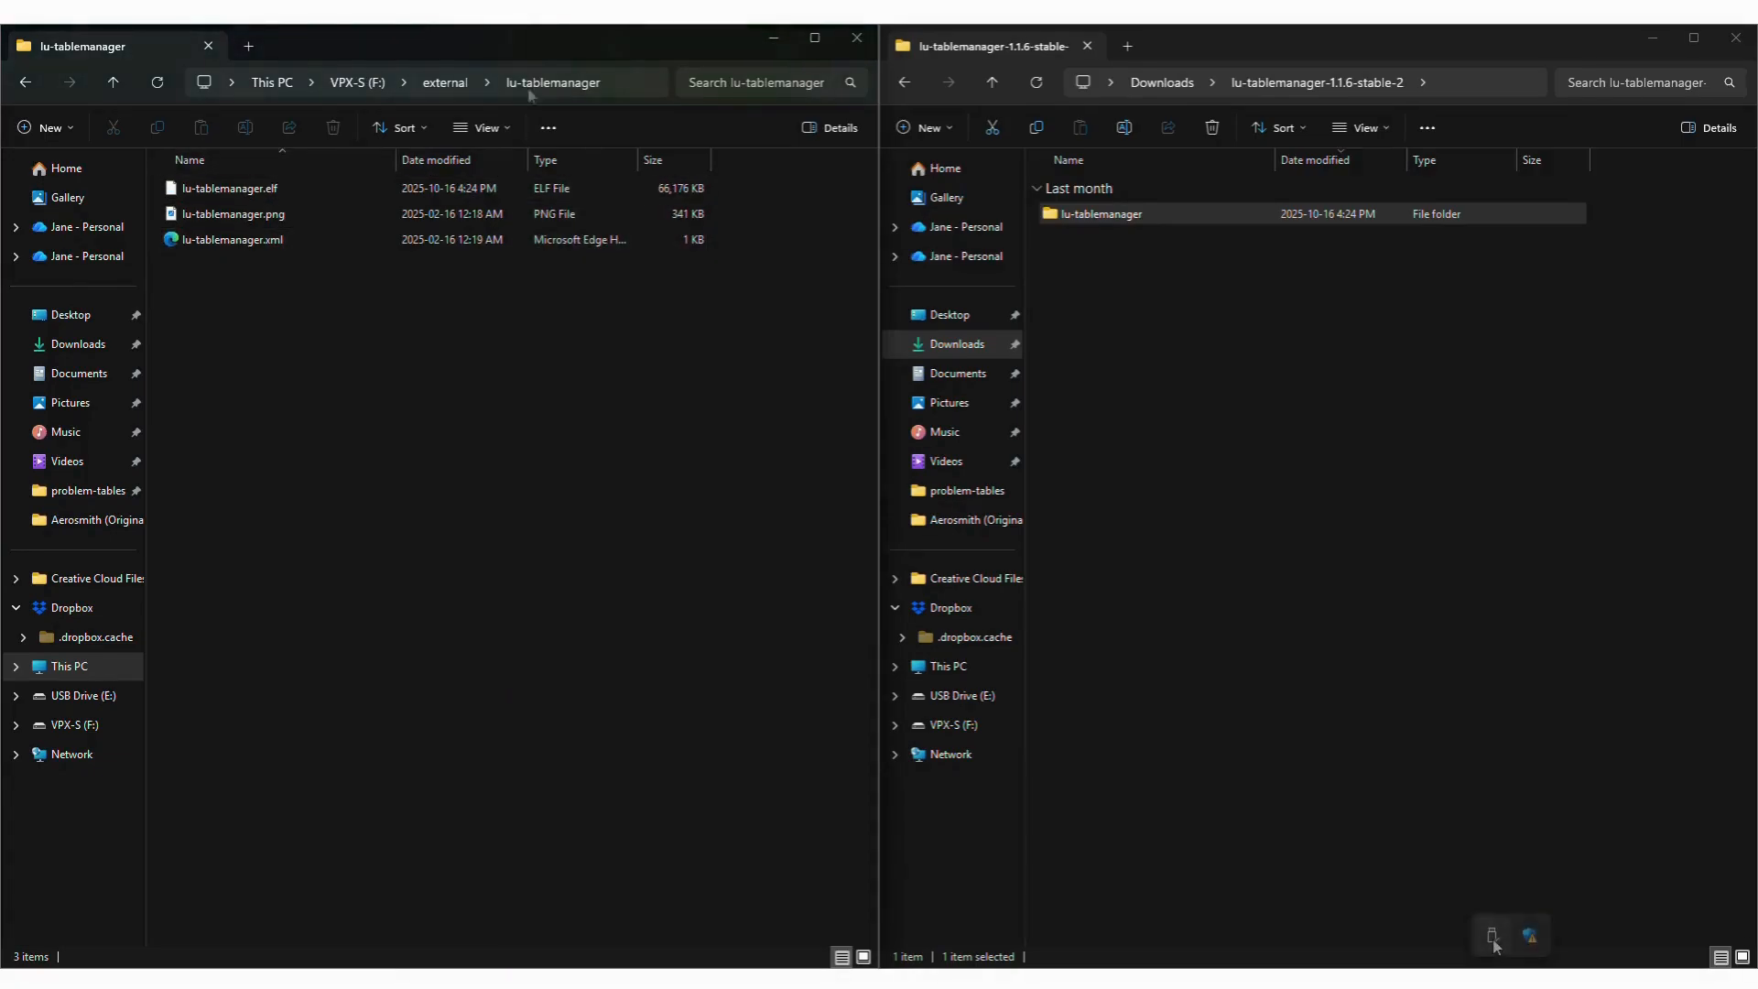
left_click(1511, 935)
left_click(1503, 886)
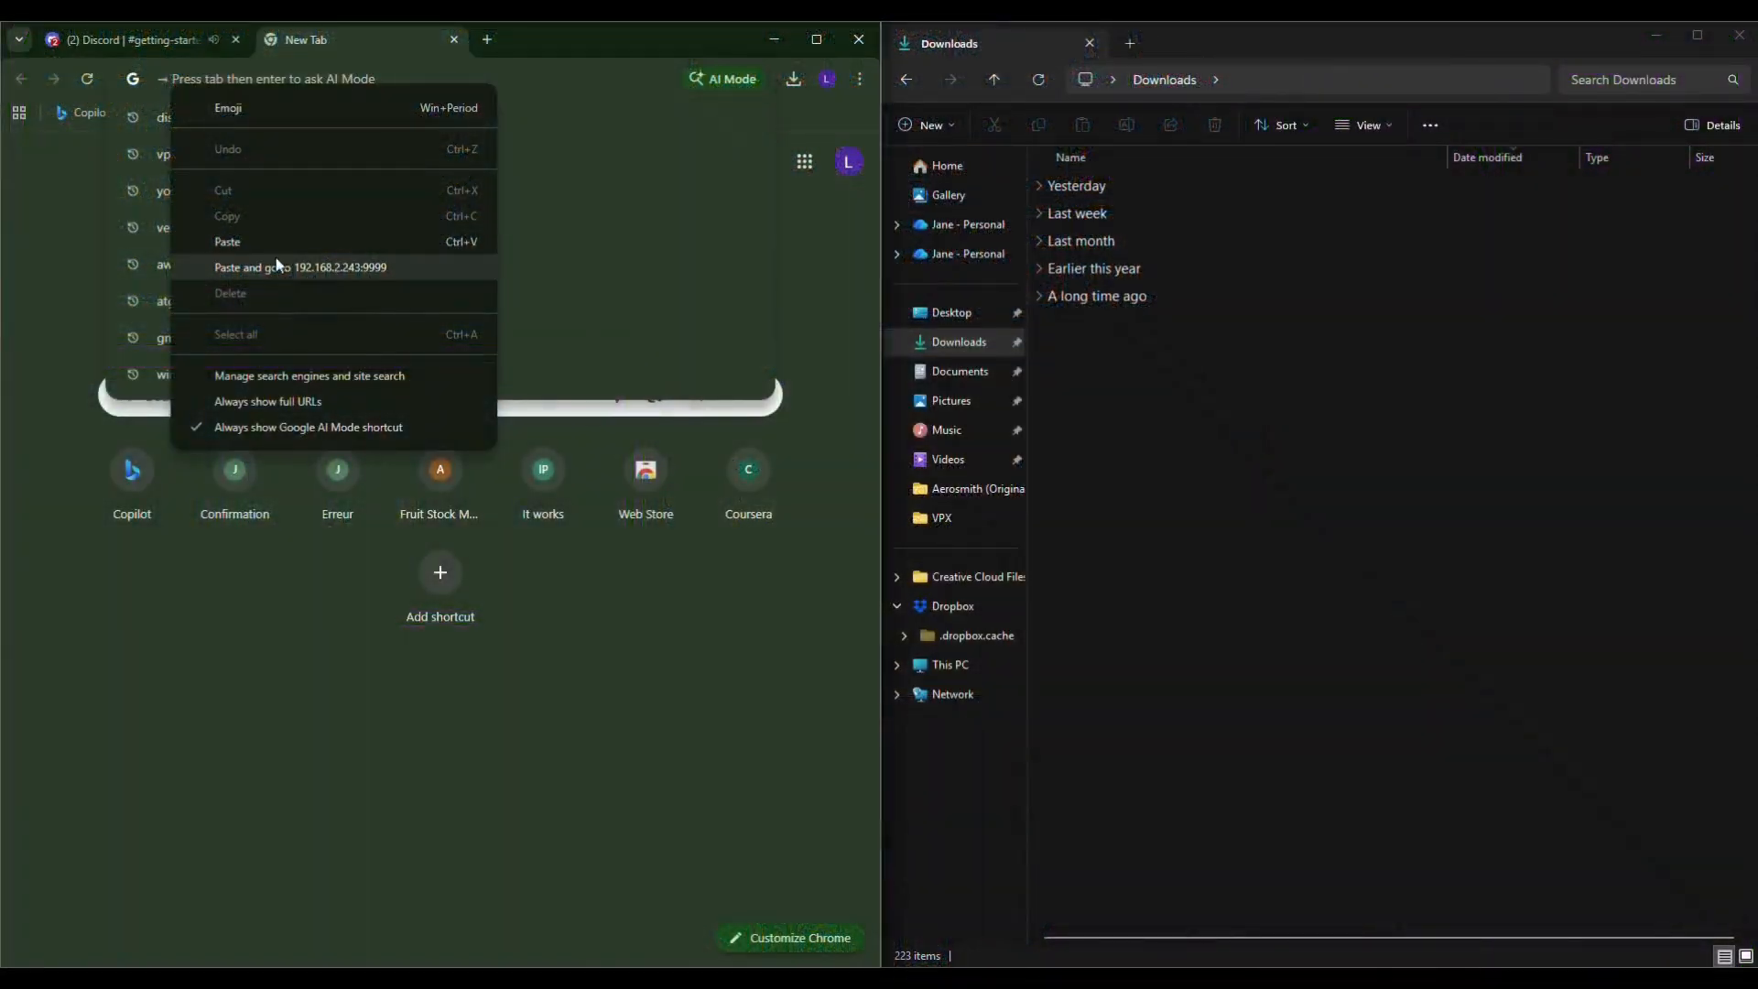
left_click(260, 240)
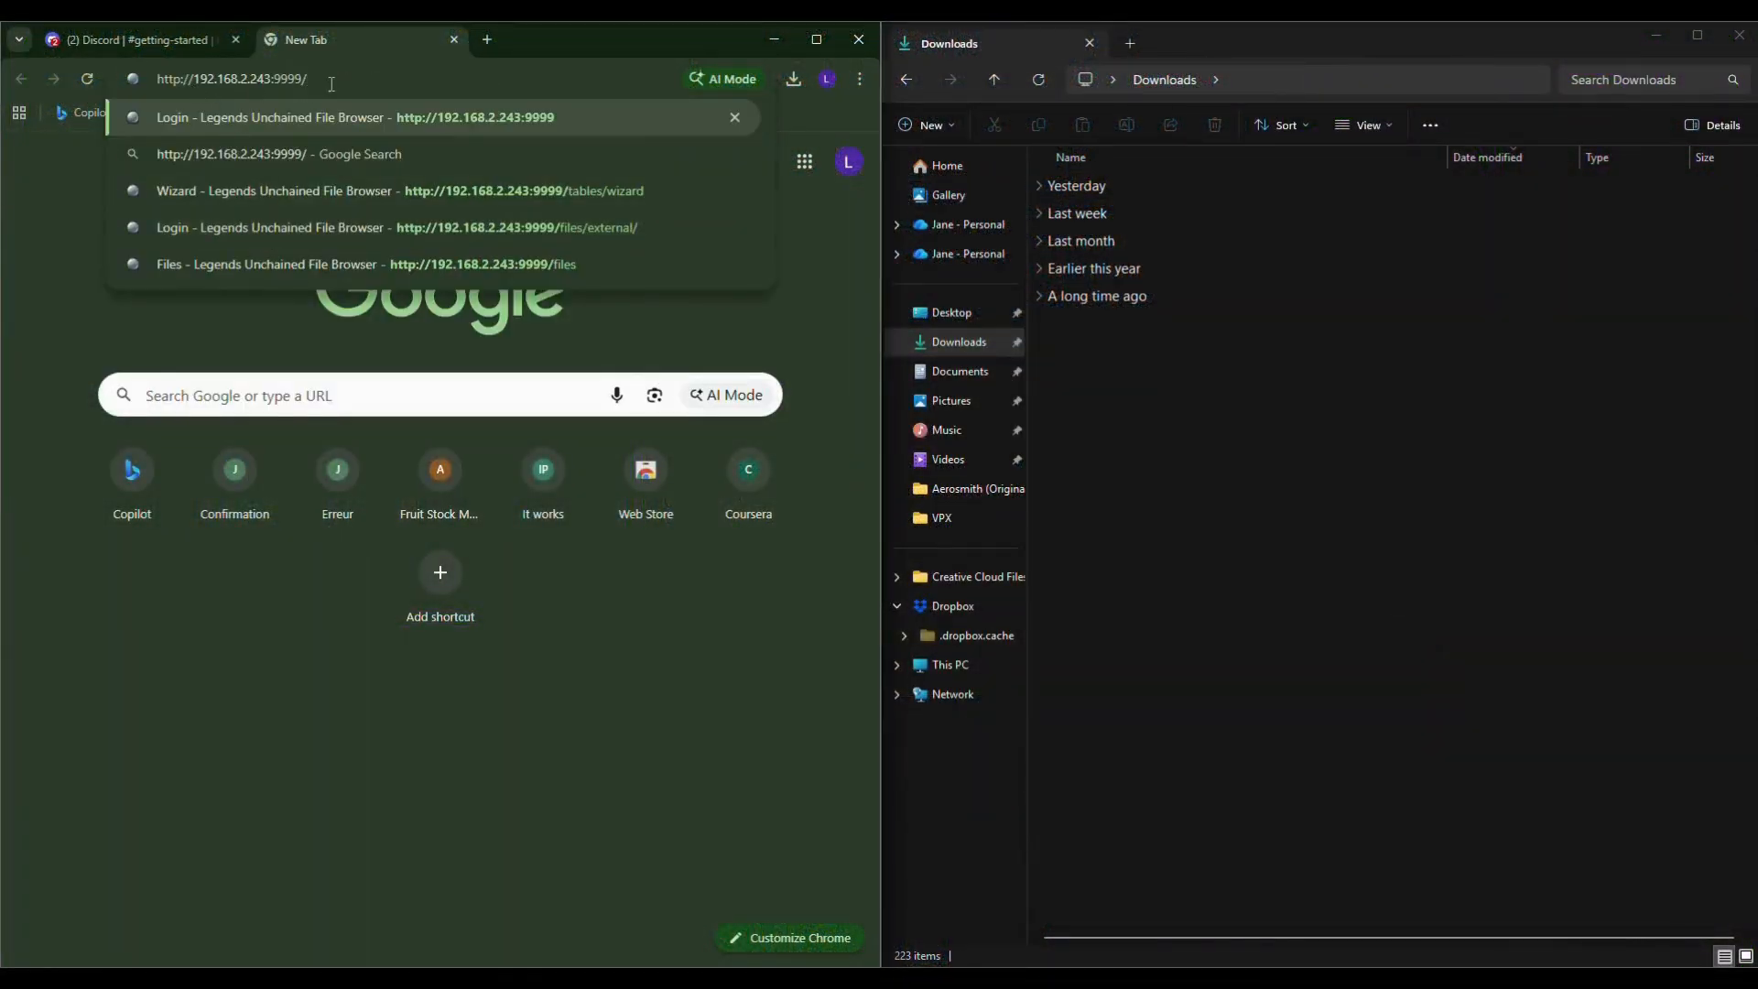
key("BackSpace")
key("Return")
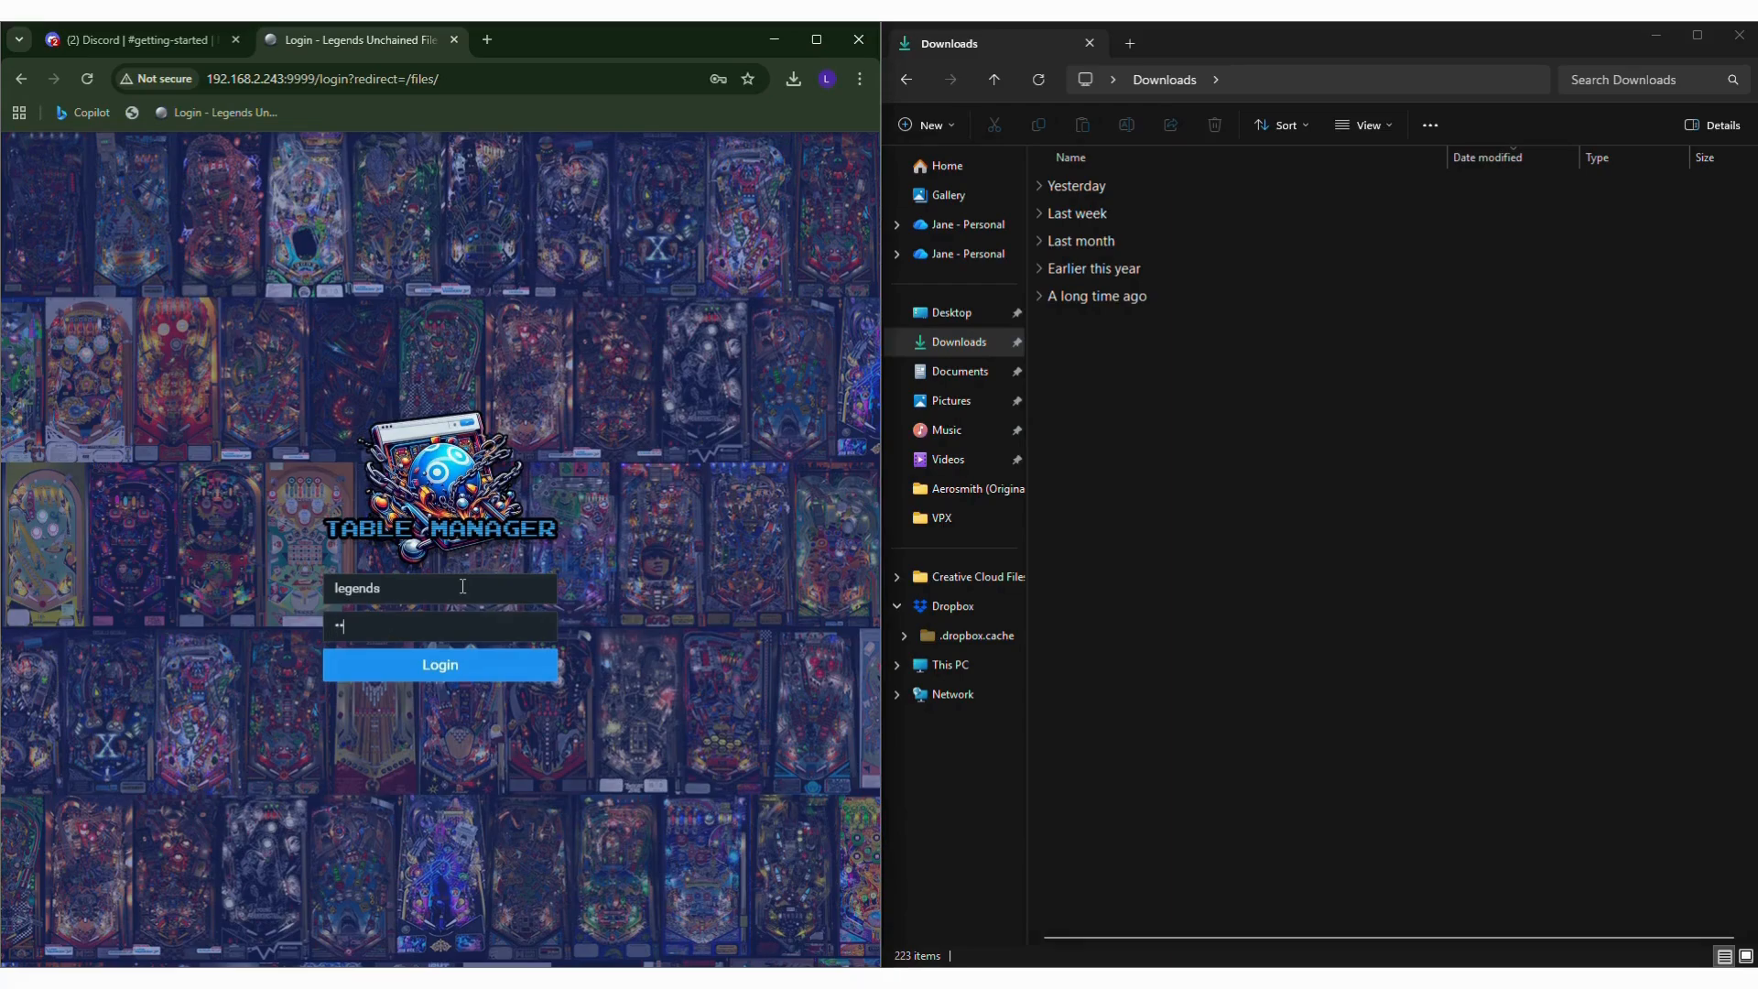
key("Return")
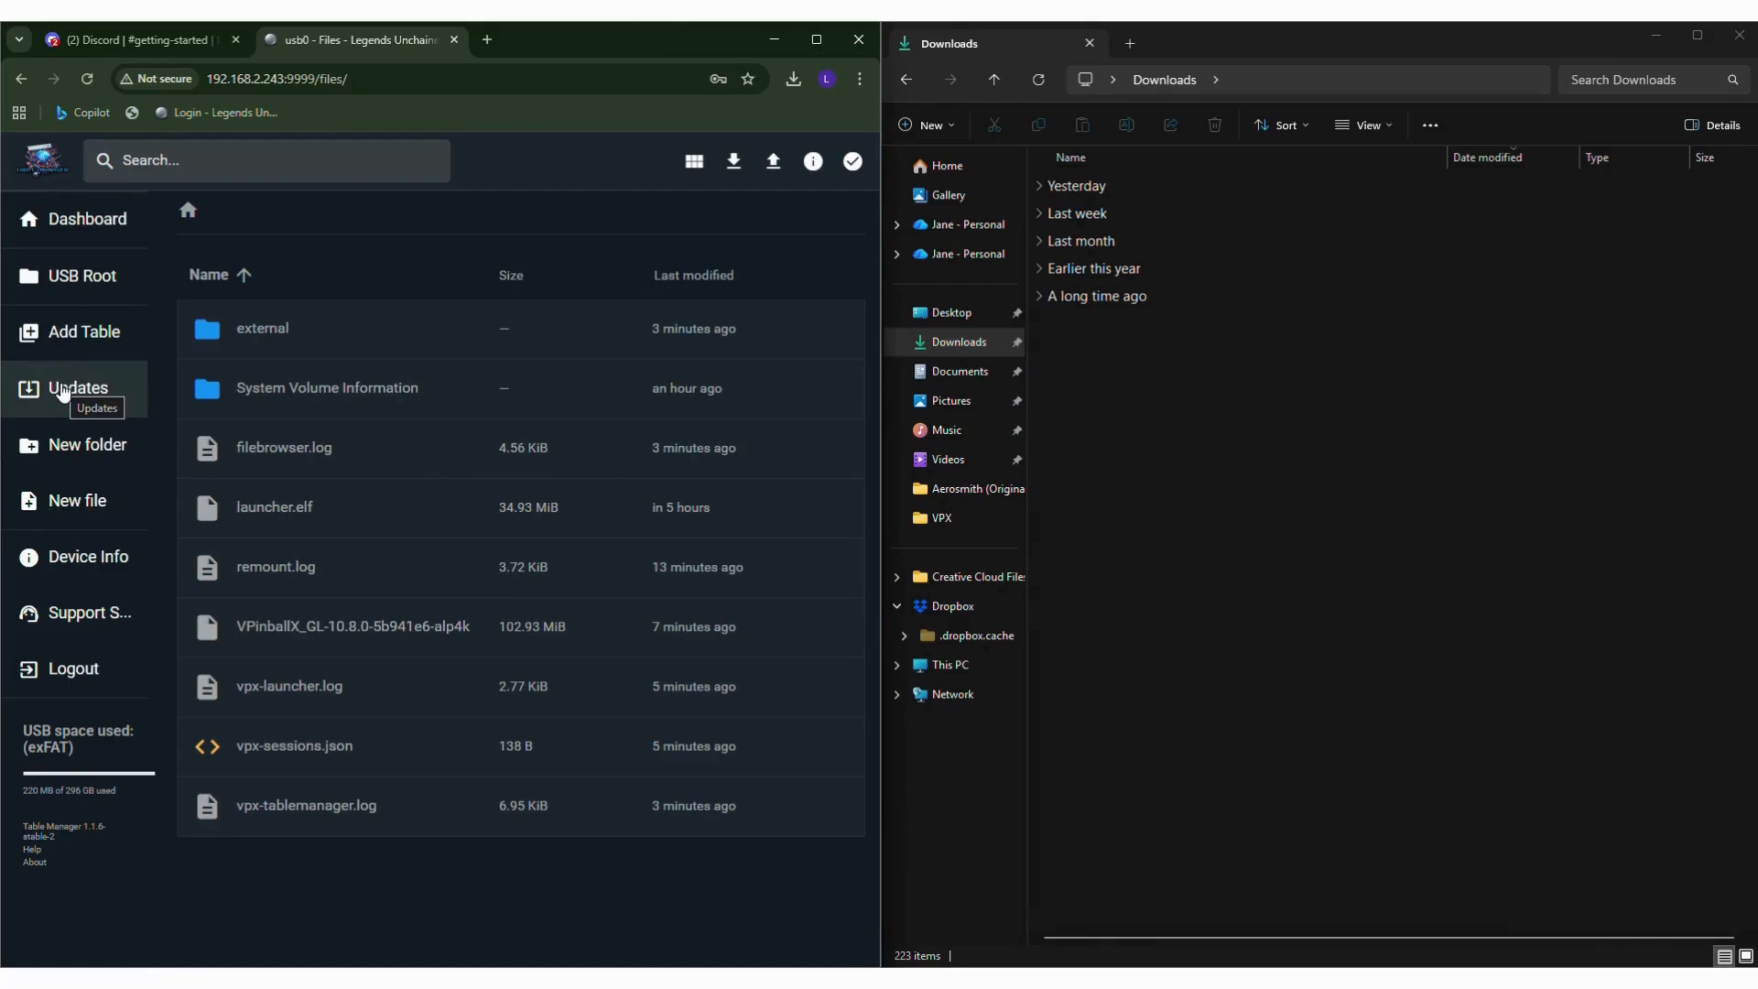
Check the update status of the Bundle, Launcher and Table Manager.
left_click(64, 392)
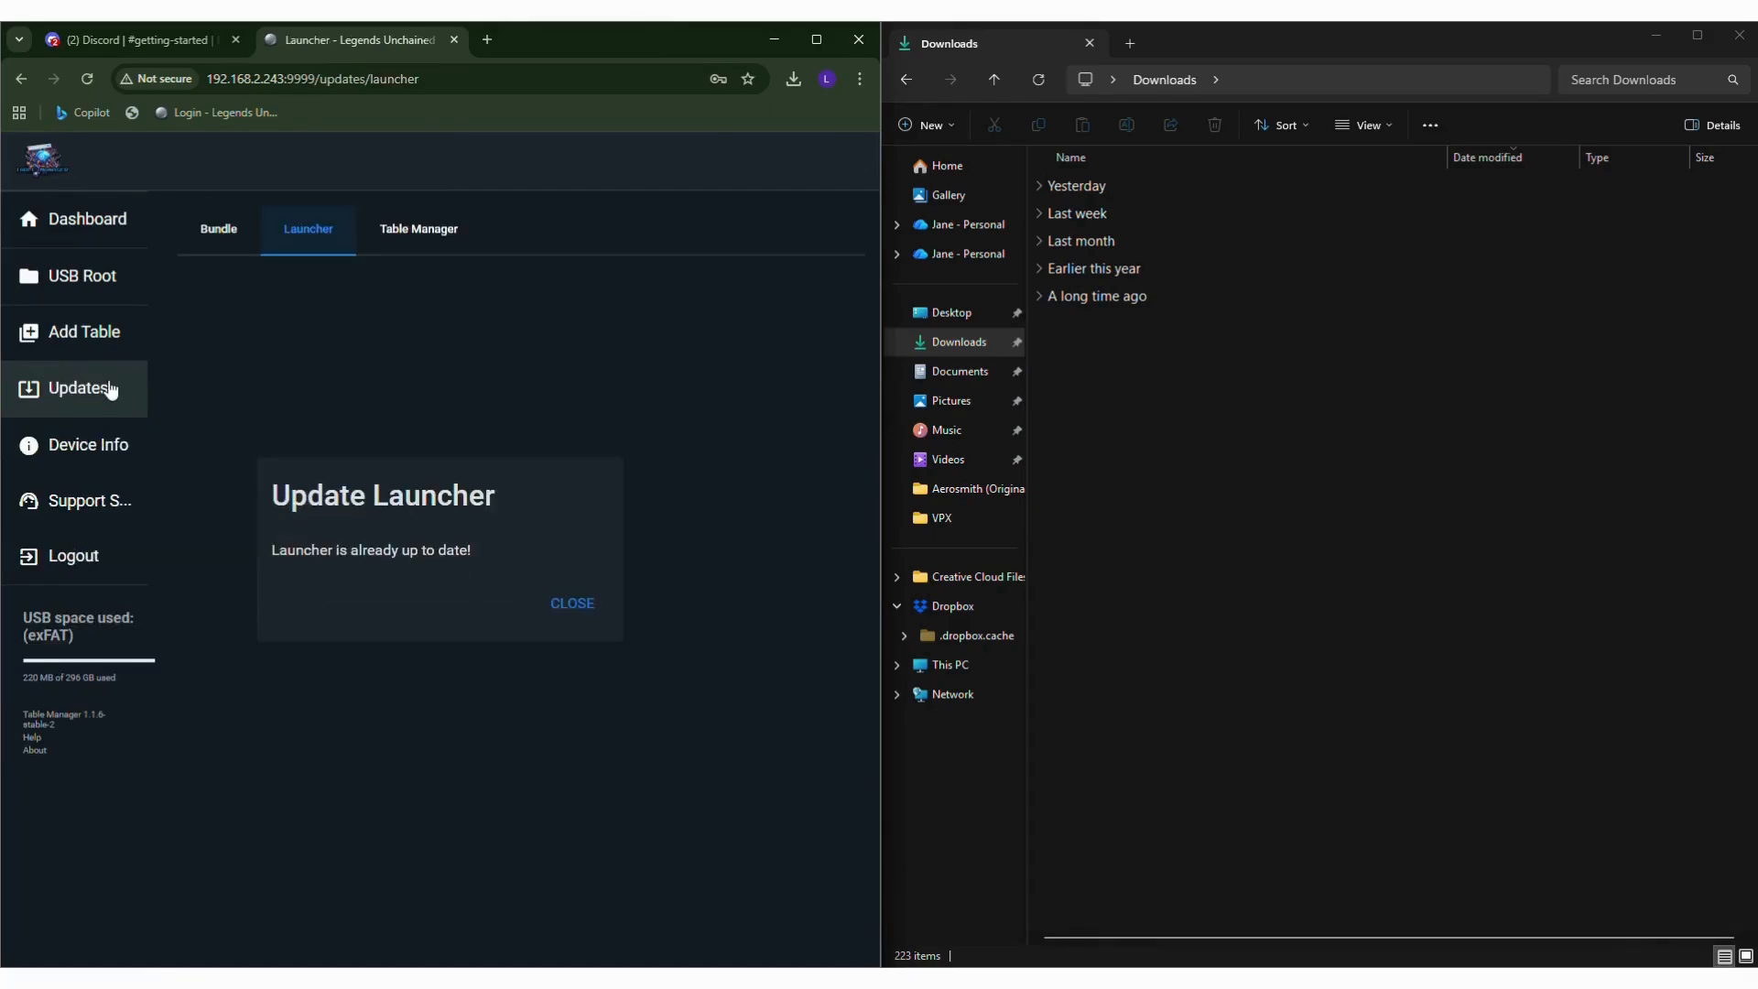
left_click(218, 240)
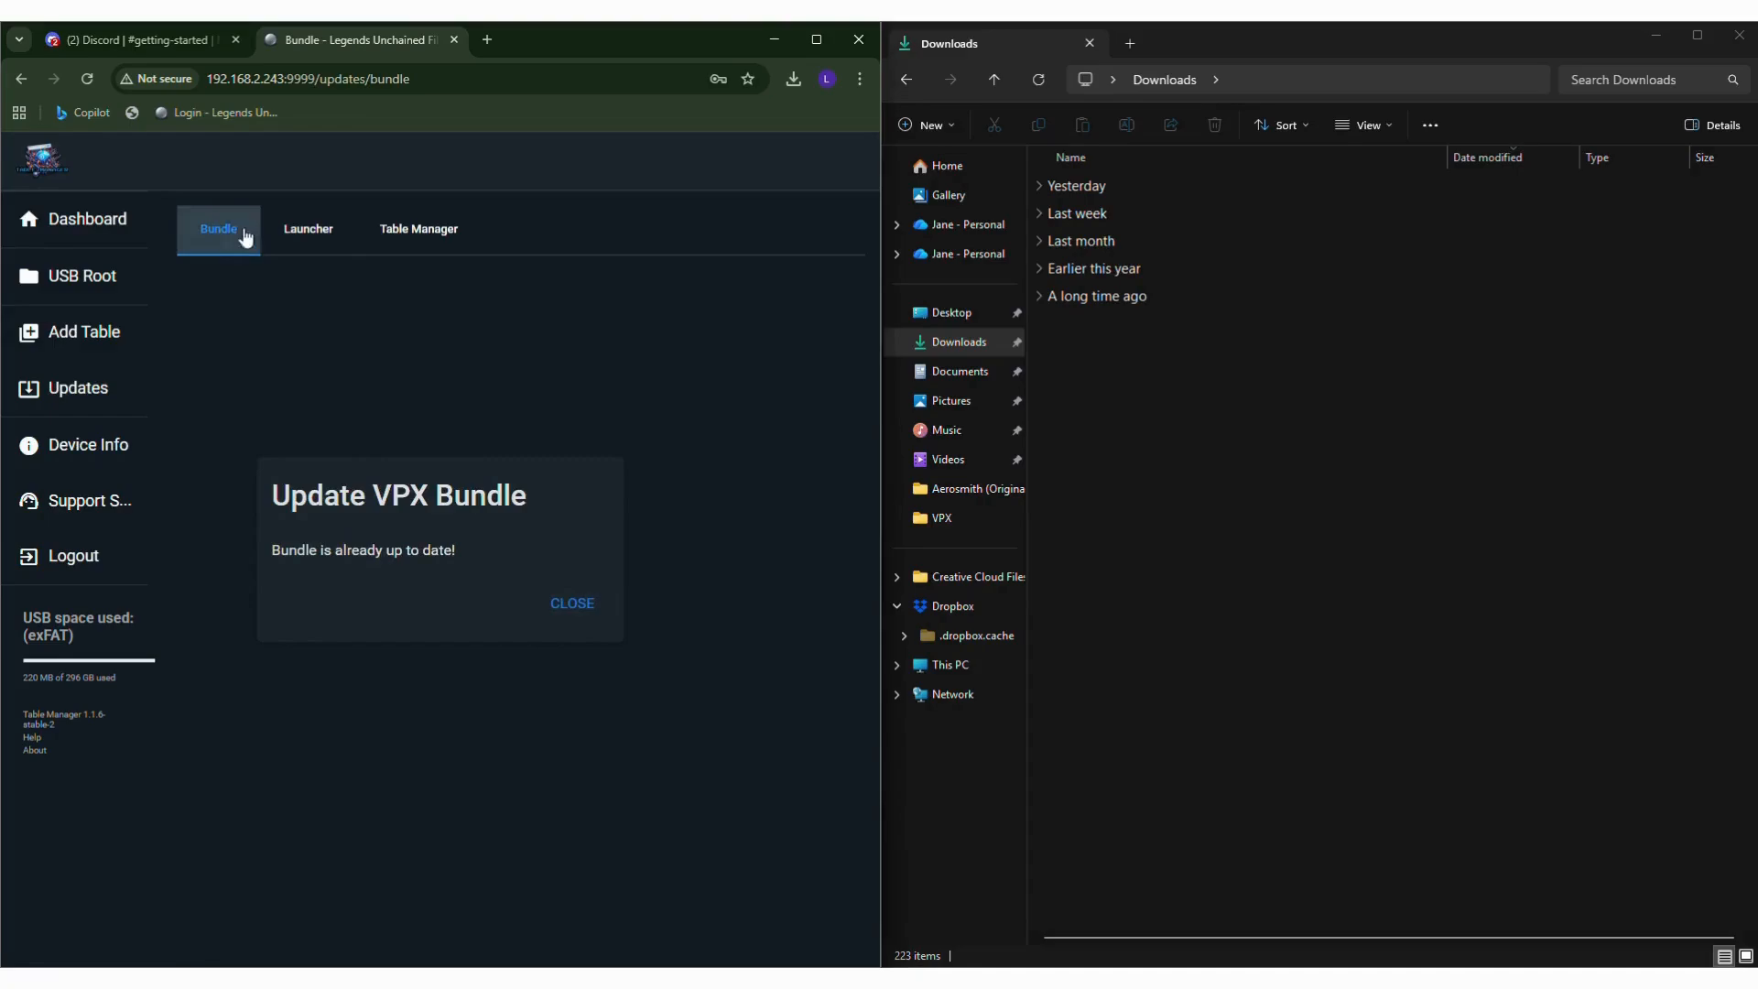
left_click(307, 231)
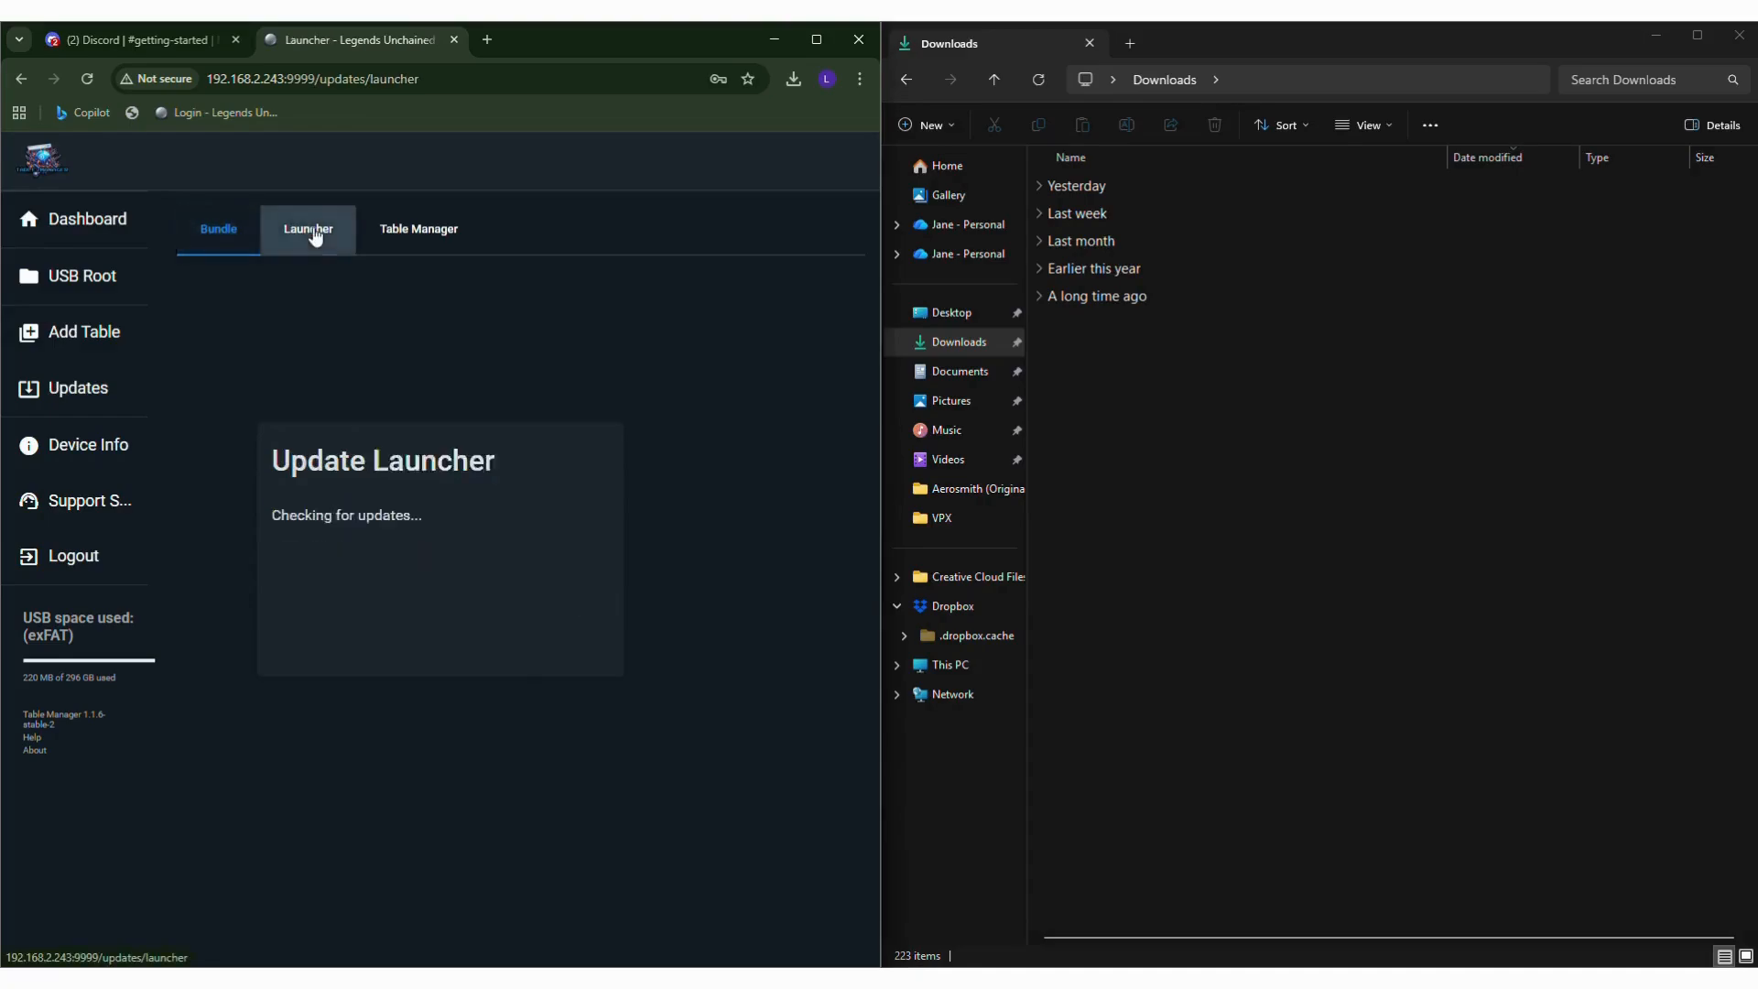
left_click(417, 229)
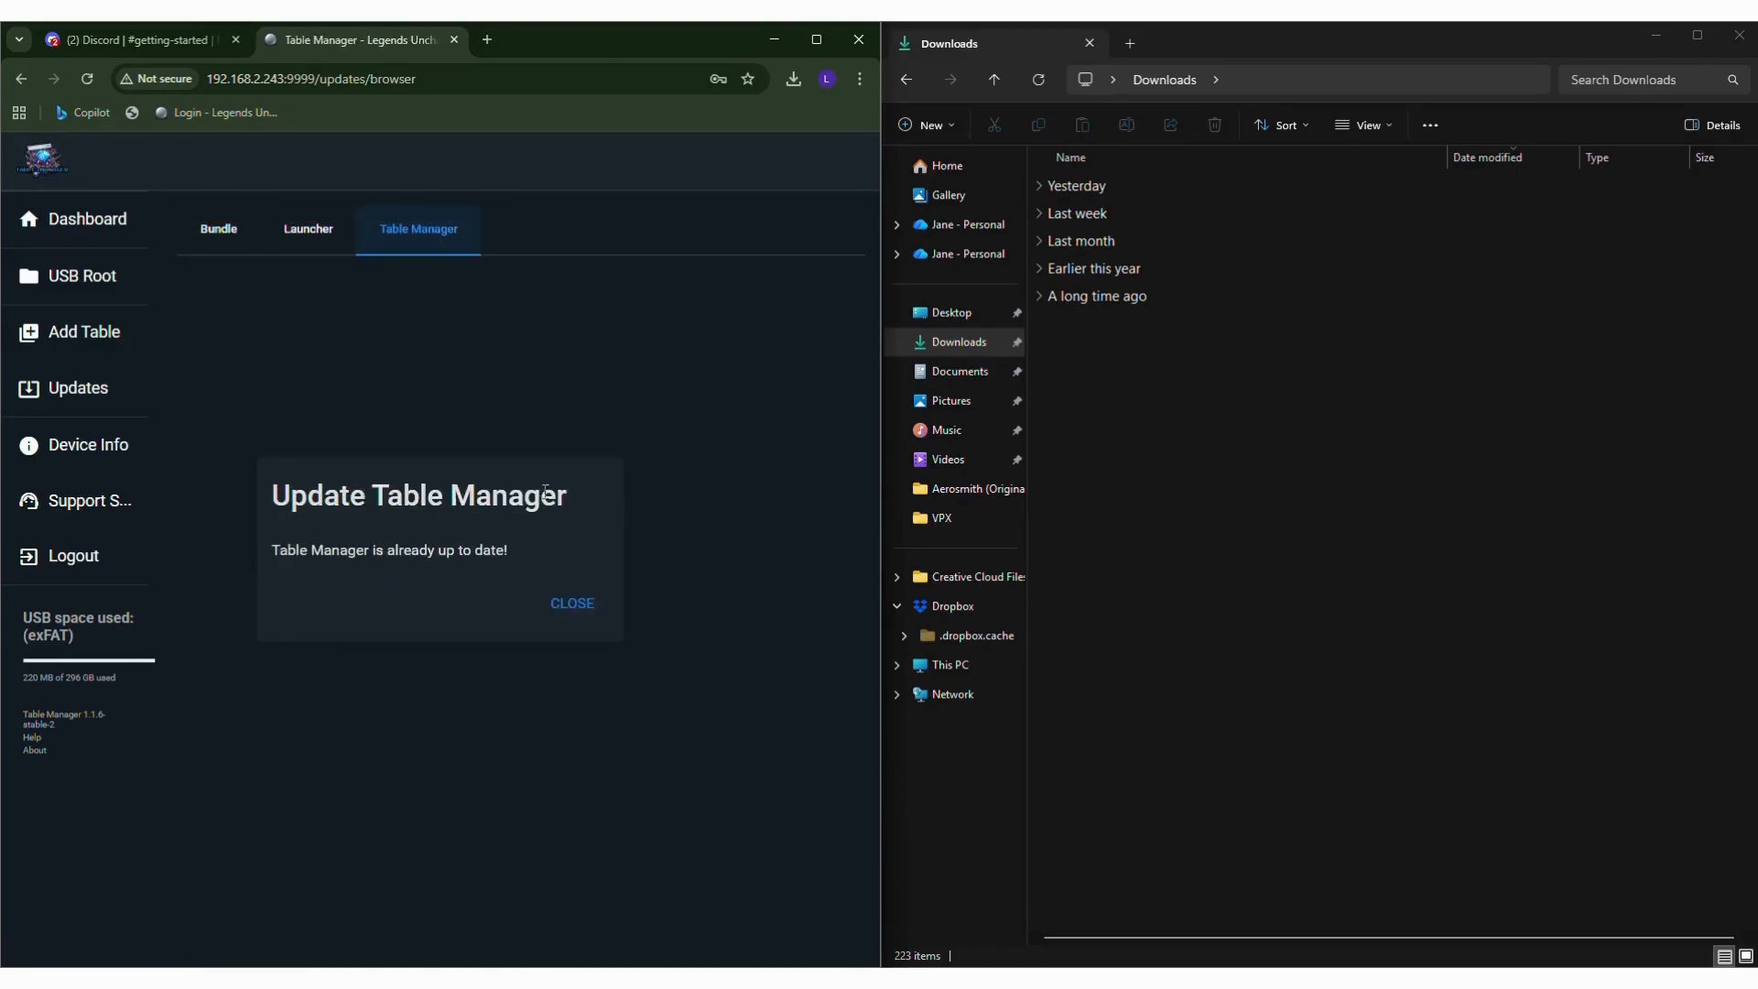
Start adding a table with the wizard, choosing 1-2-3 (Automaticos 1973), and continue to the file upload stage.
left_click(76, 346)
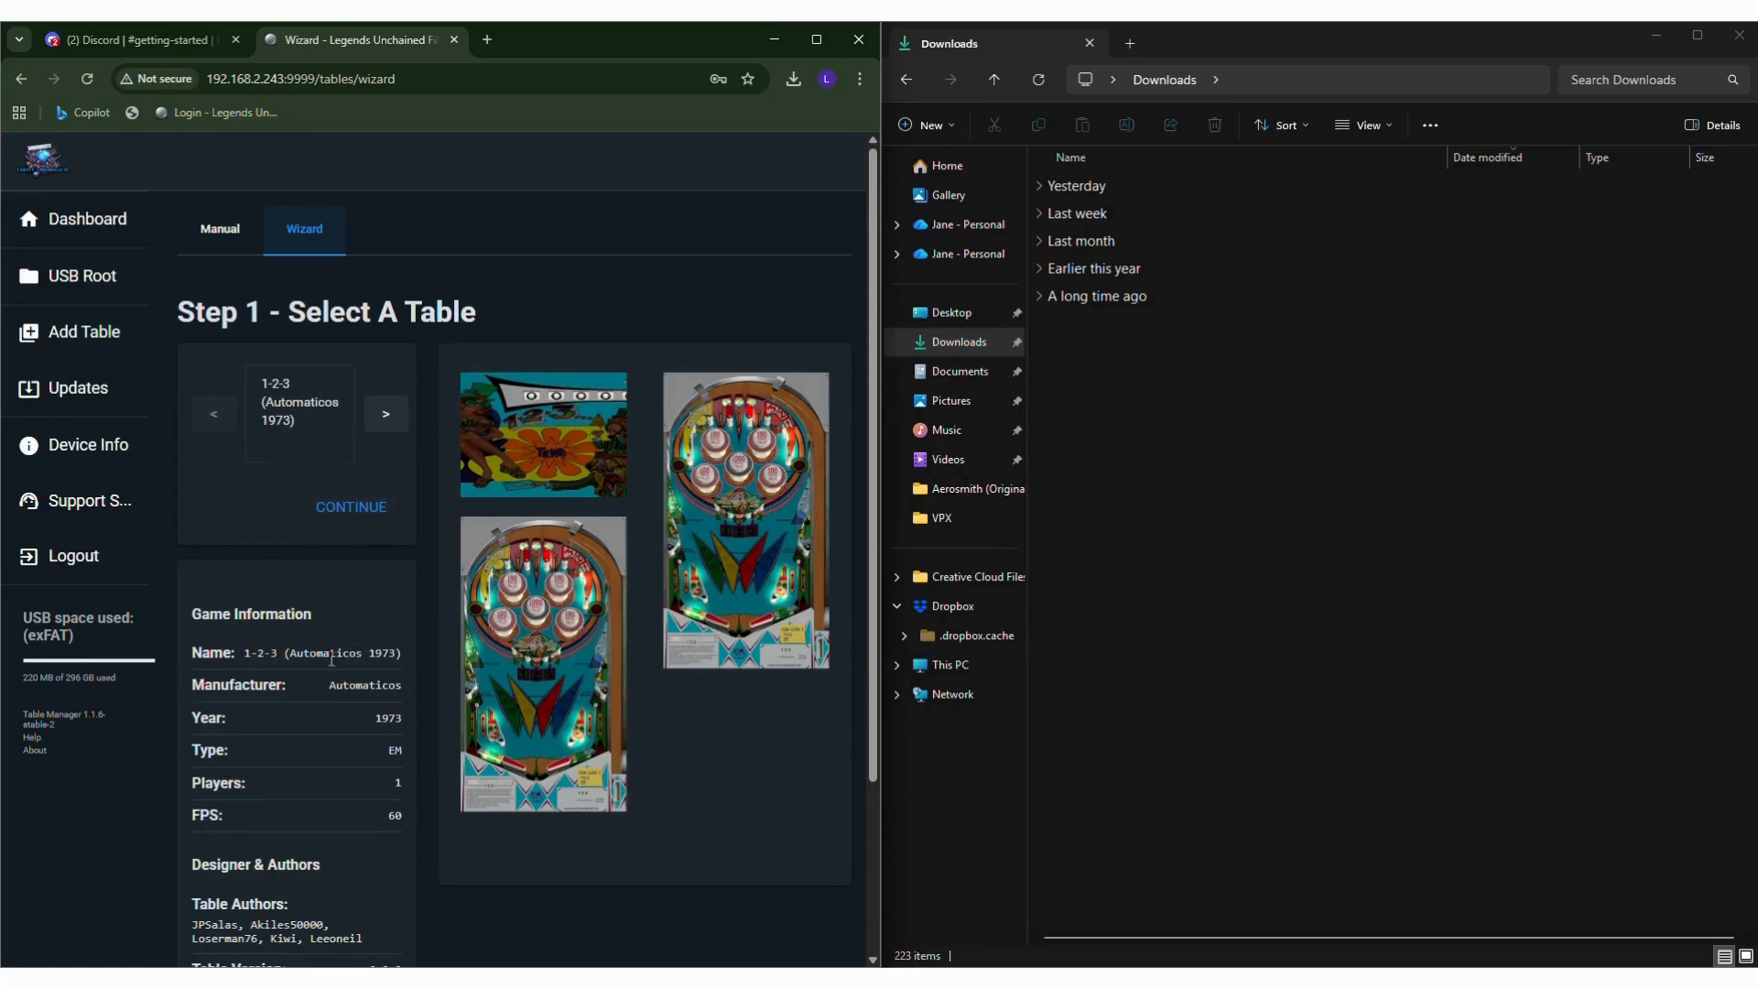
left_click(354, 510)
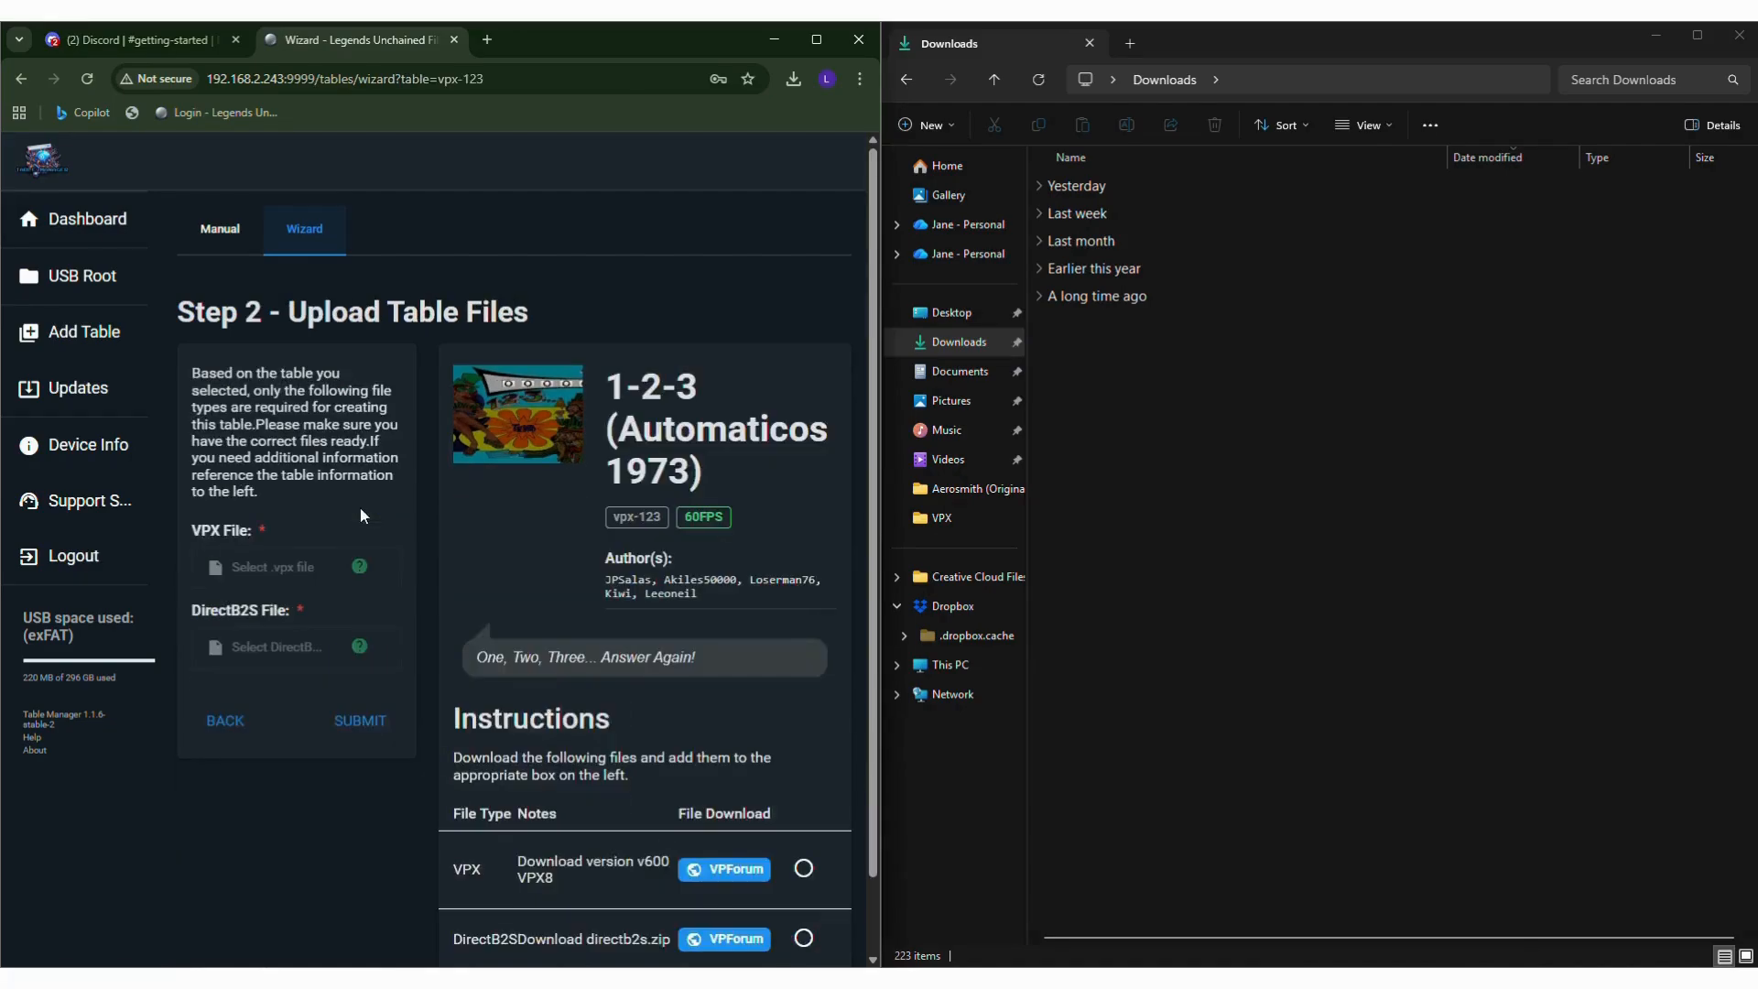
Download 123(Talleres de Llobregat 1973) v600.zip through the wizard's VPX file link to VPForums, agreeing to the disclaimer.
scroll(728, 838, "down", 2)
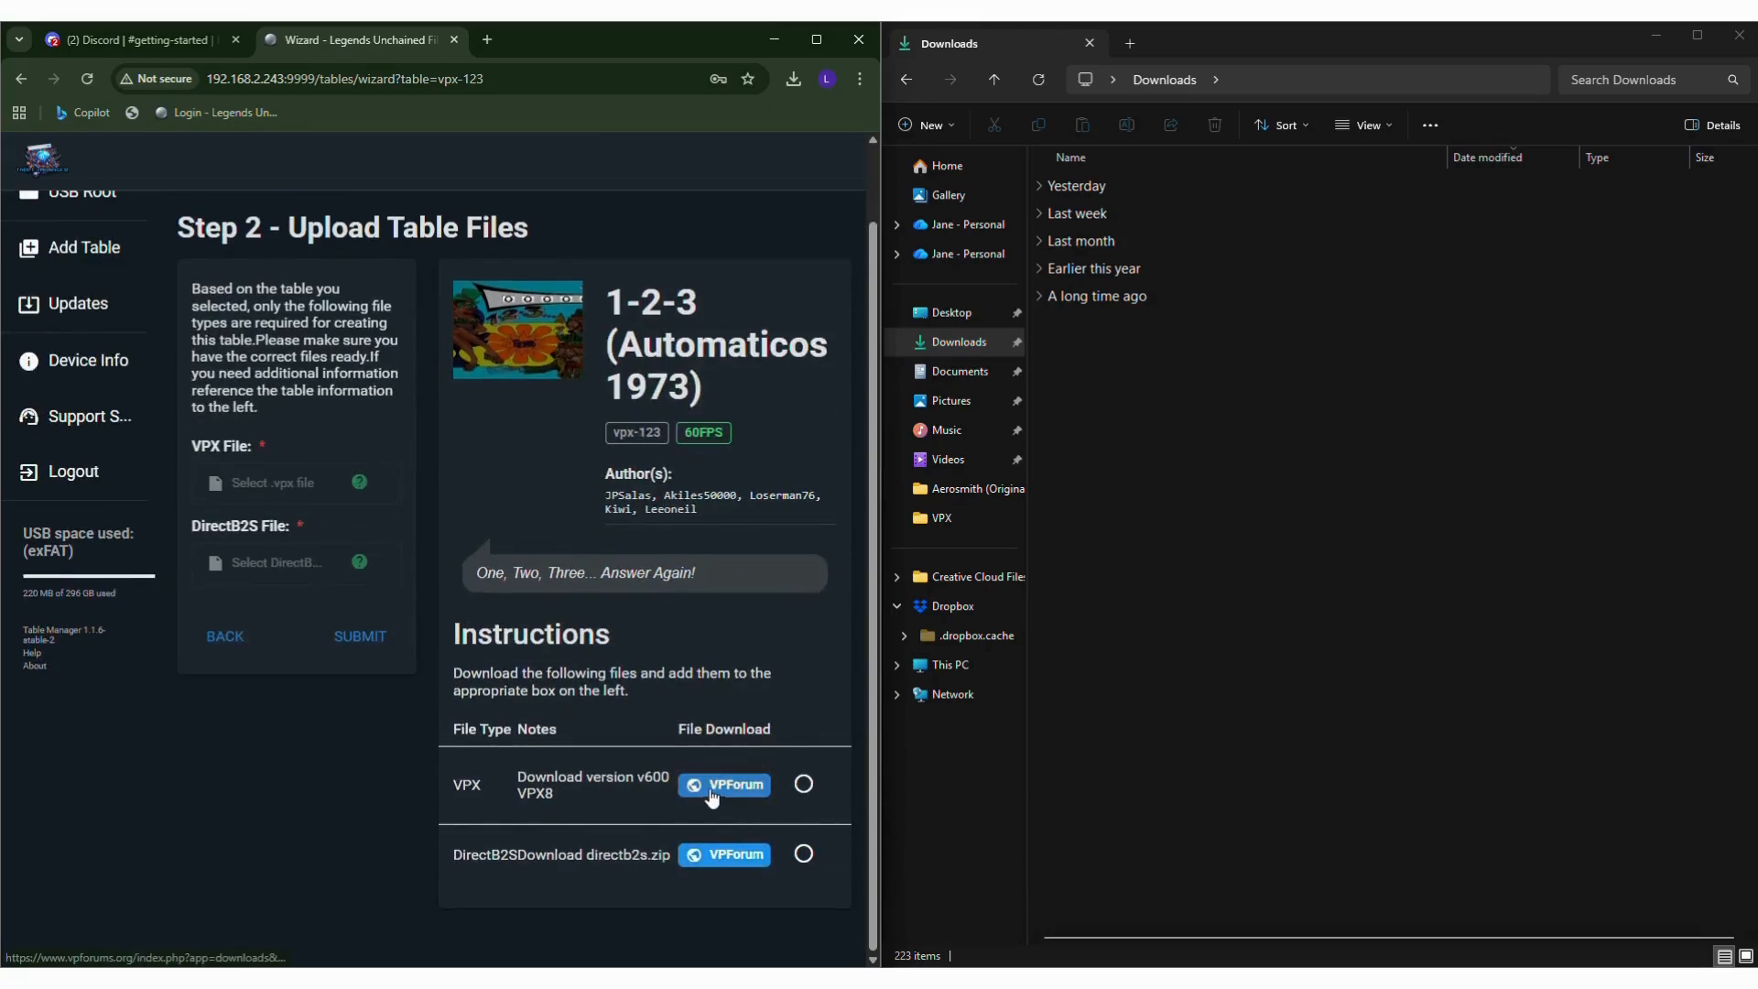
left_click(716, 789)
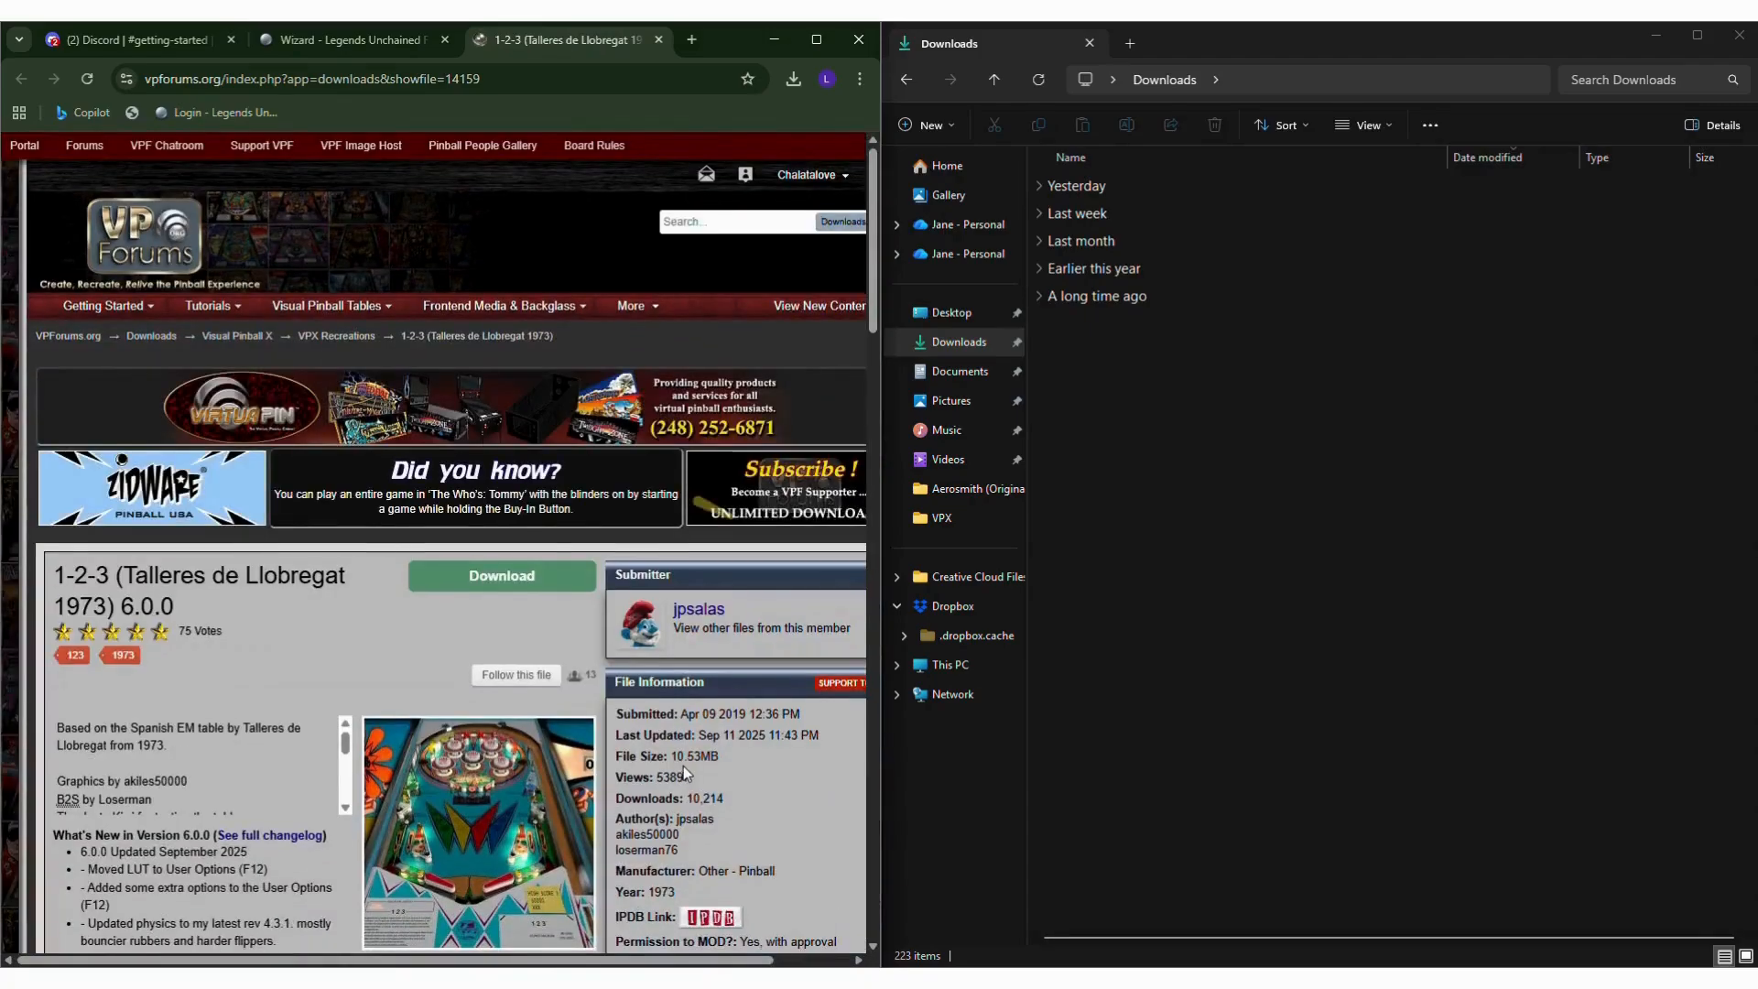
left_click(447, 585)
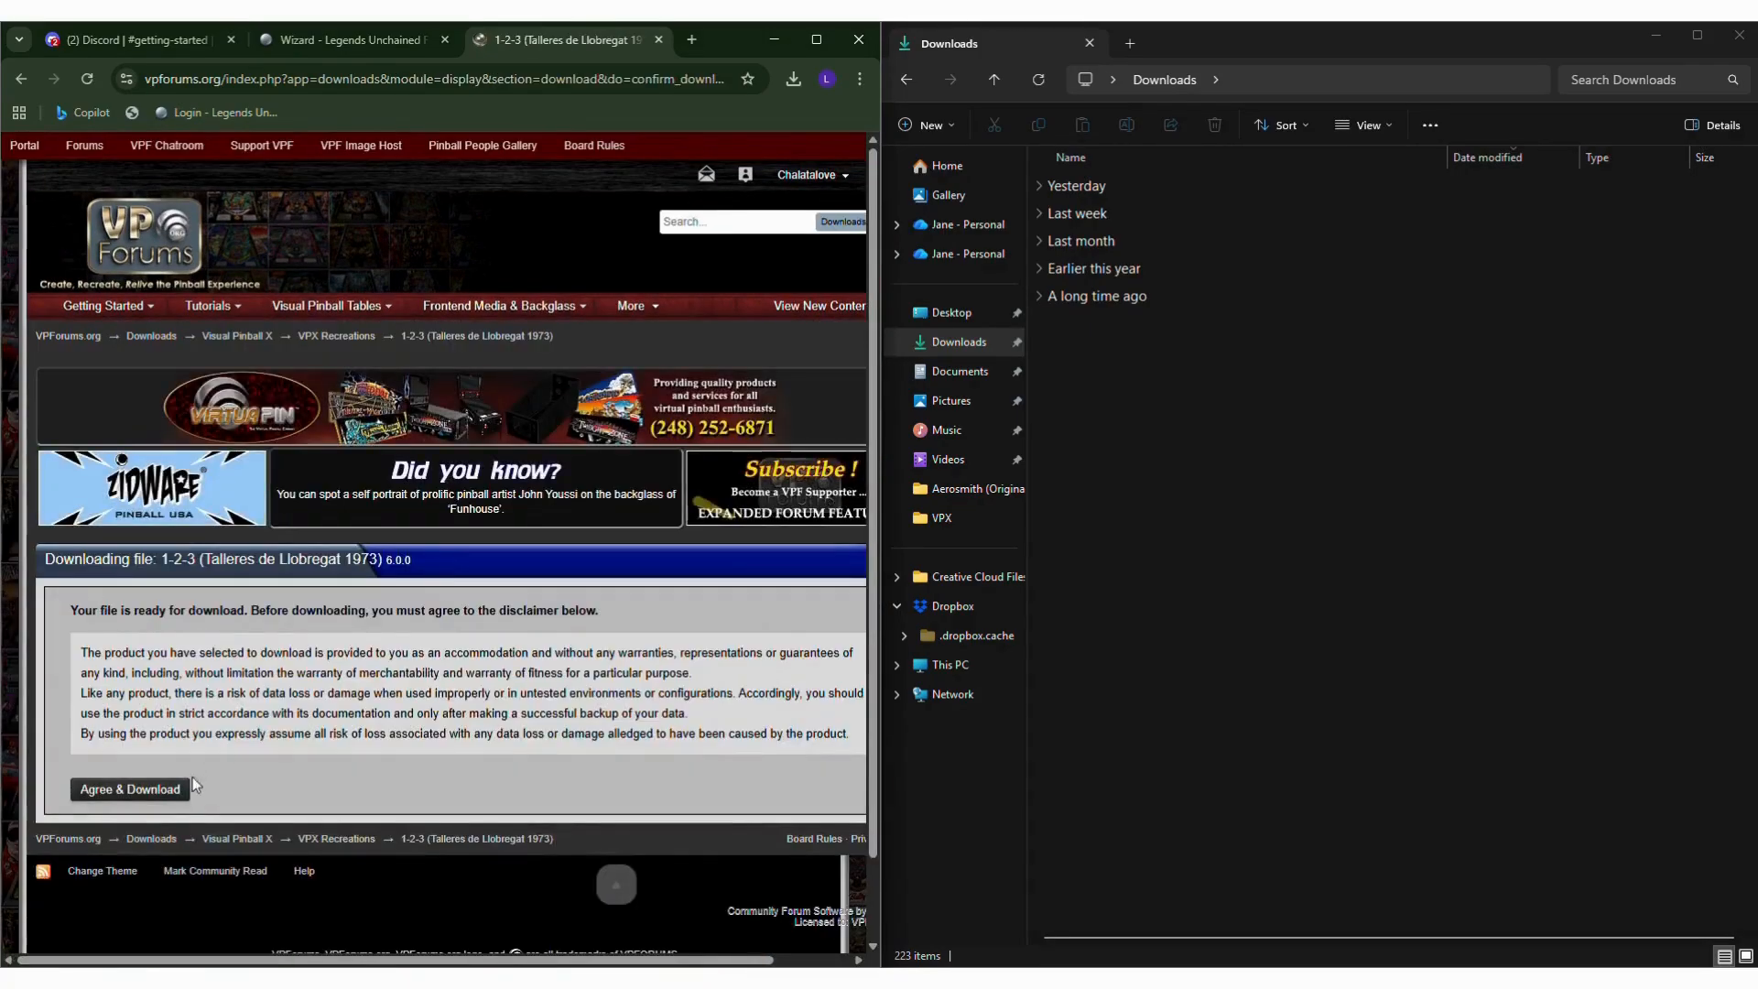
left_click(179, 785)
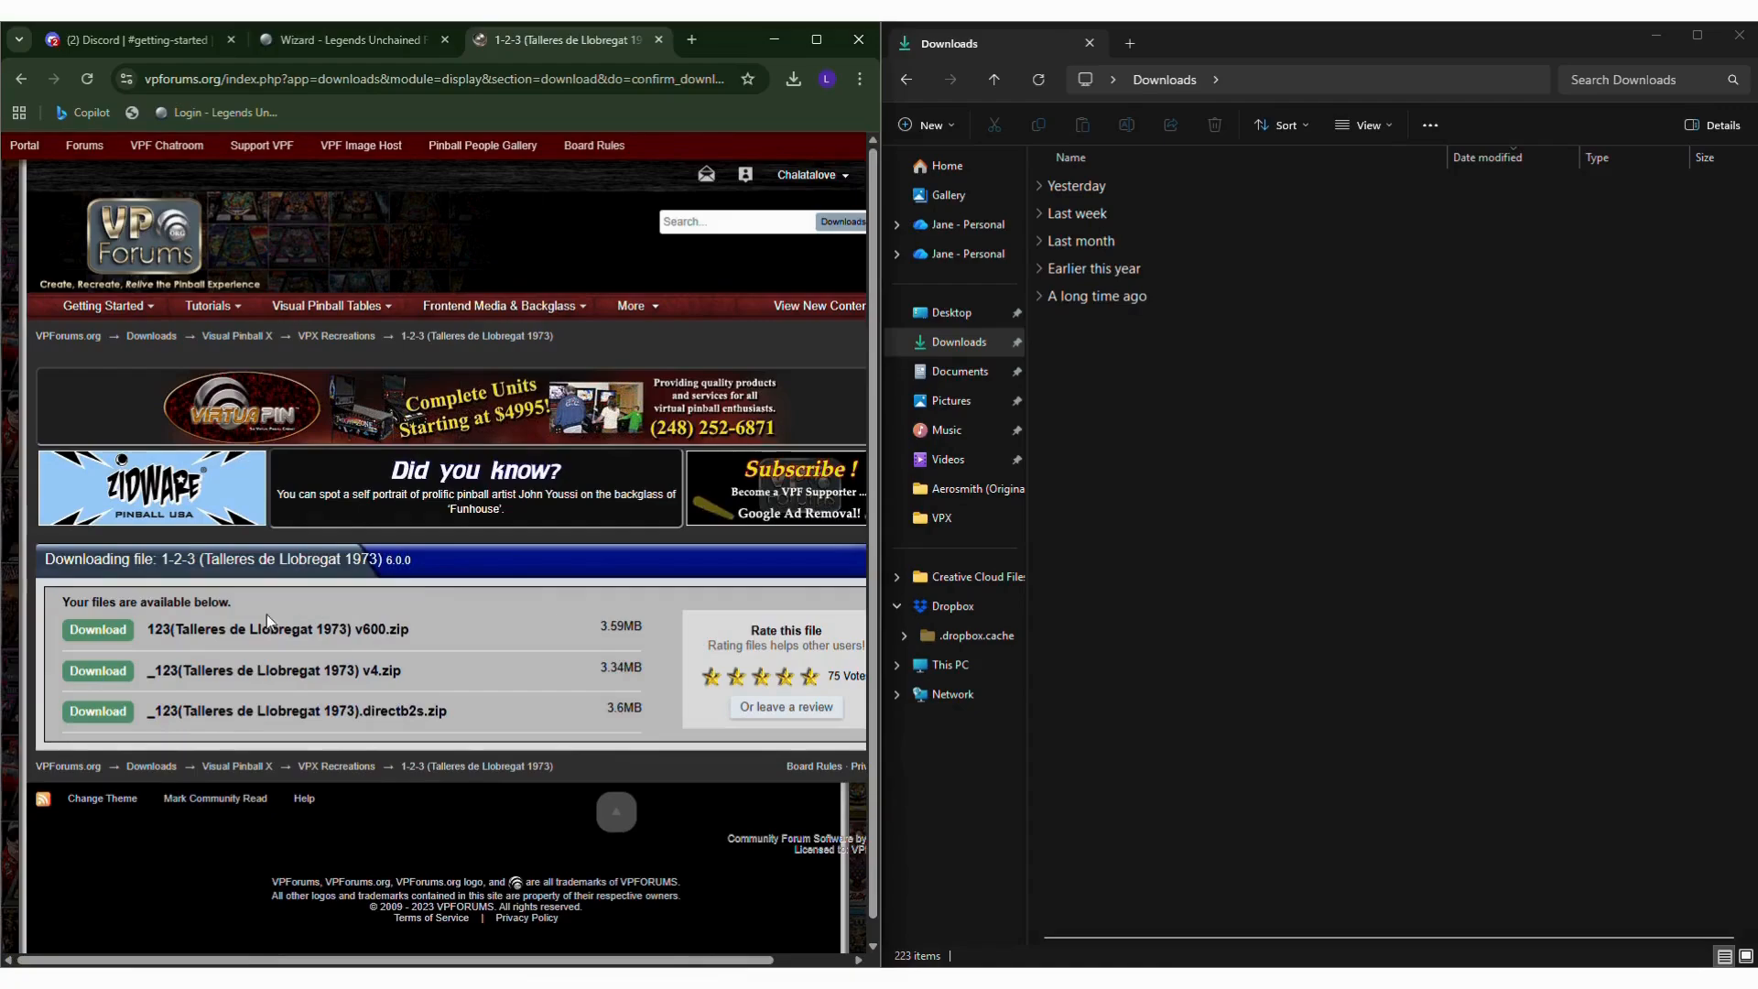
left_click(99, 632)
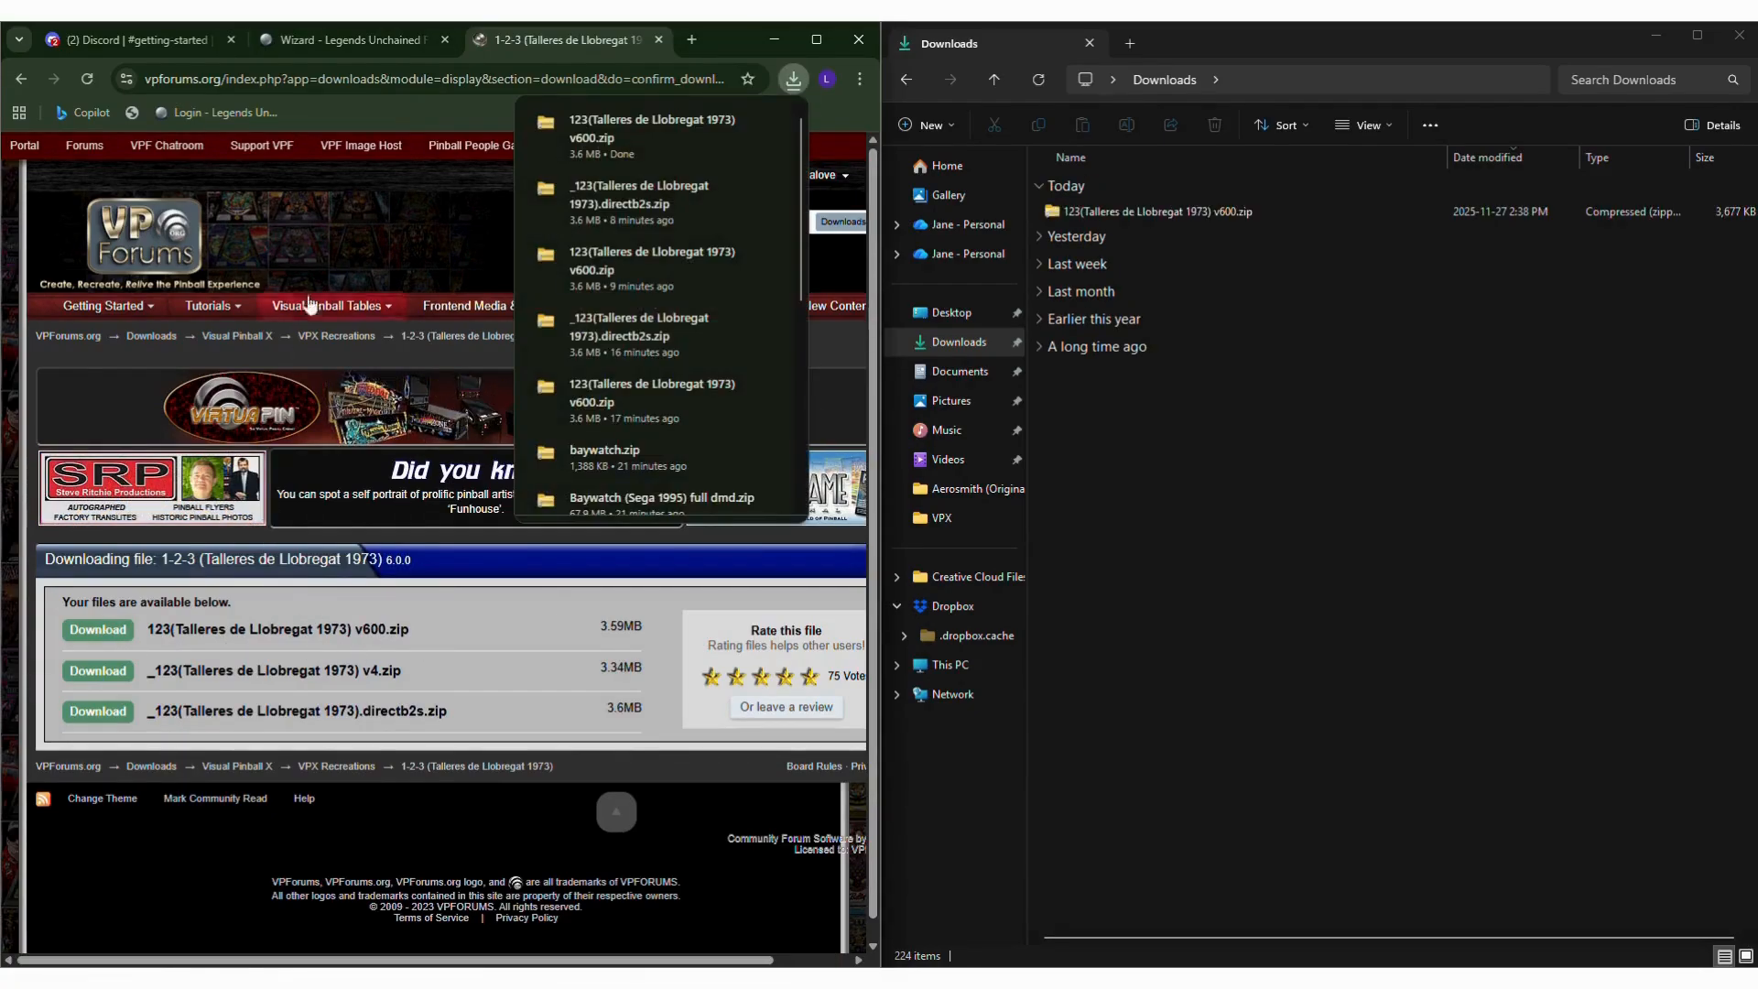
Follow the wizard's DirectB2S link, download _123(Talleres de Llobregat 1973).directb2s.zip from VPForums, and return to the wizard.
left_click(359, 48)
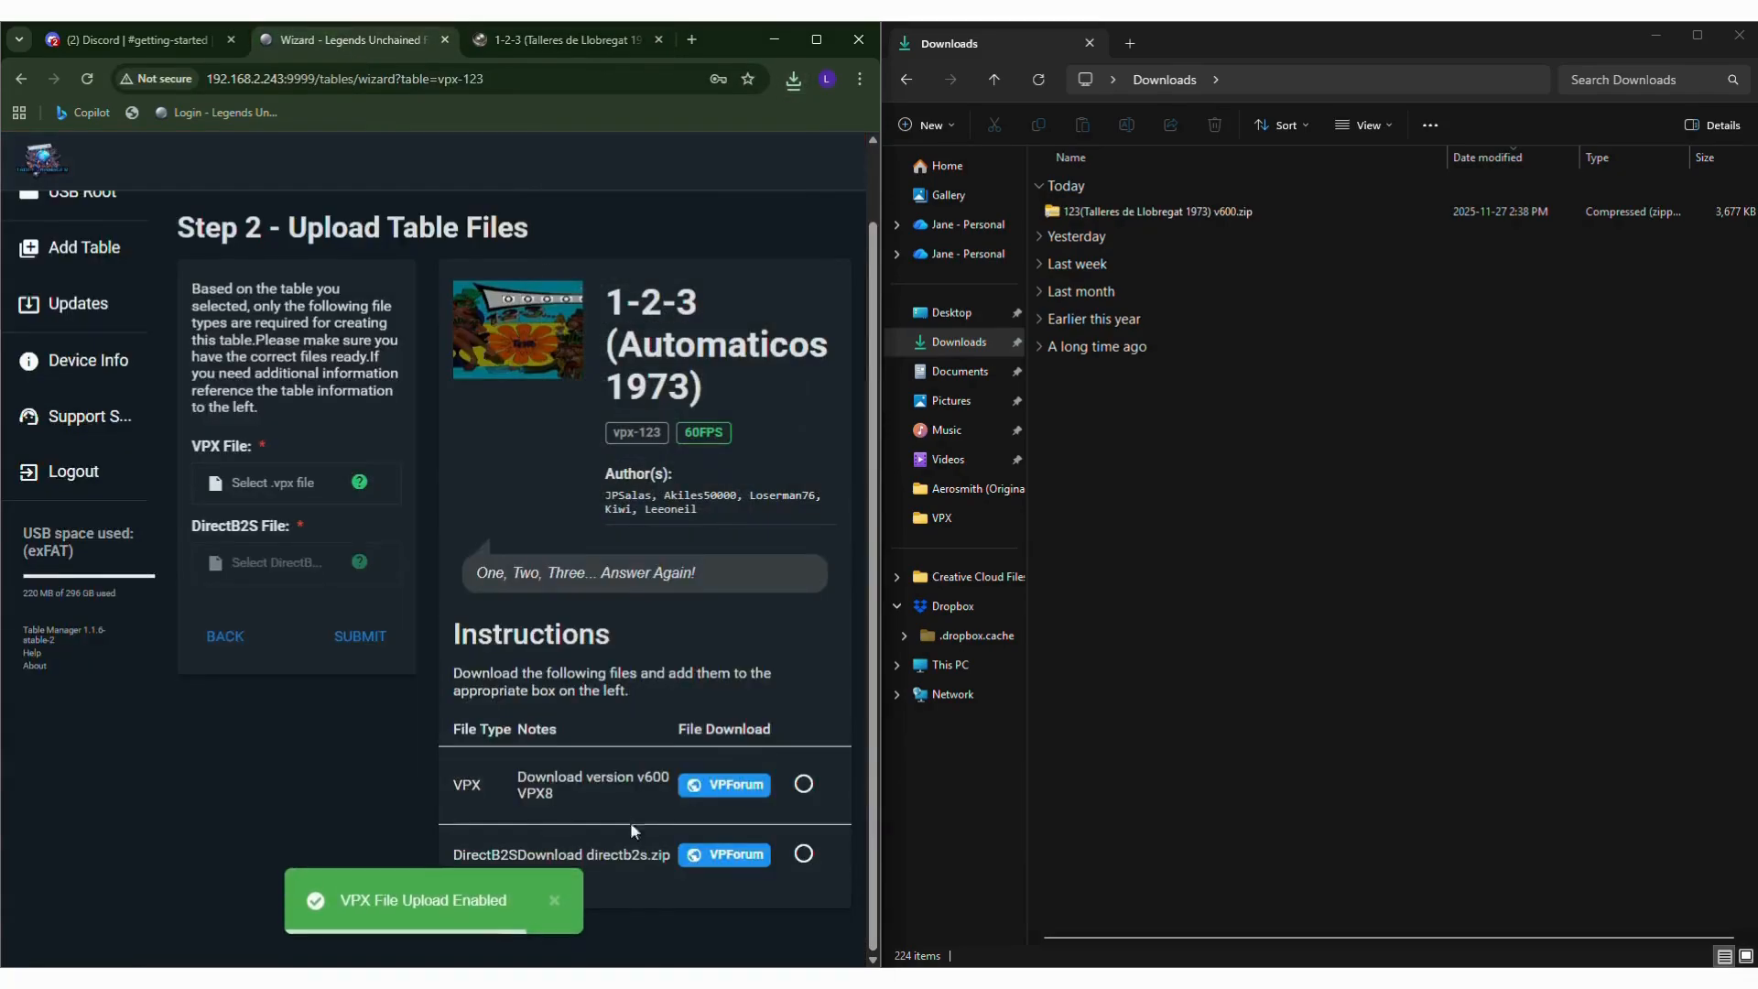
left_click(721, 855)
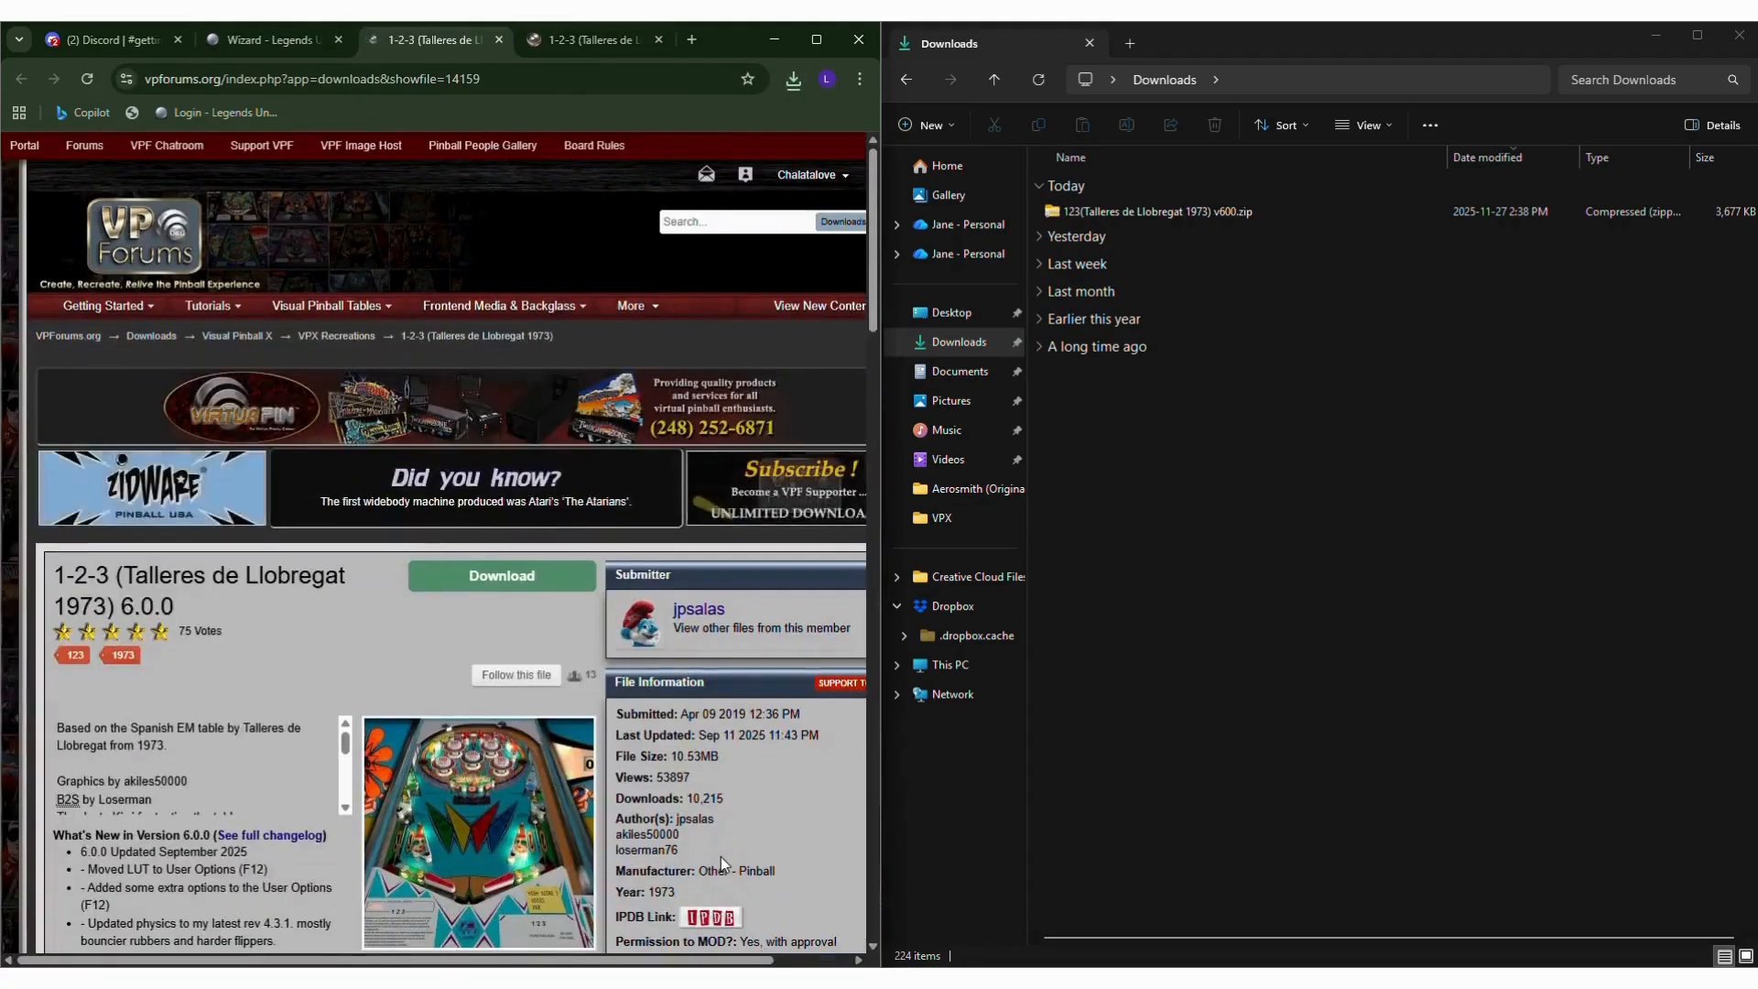
left_click(465, 586)
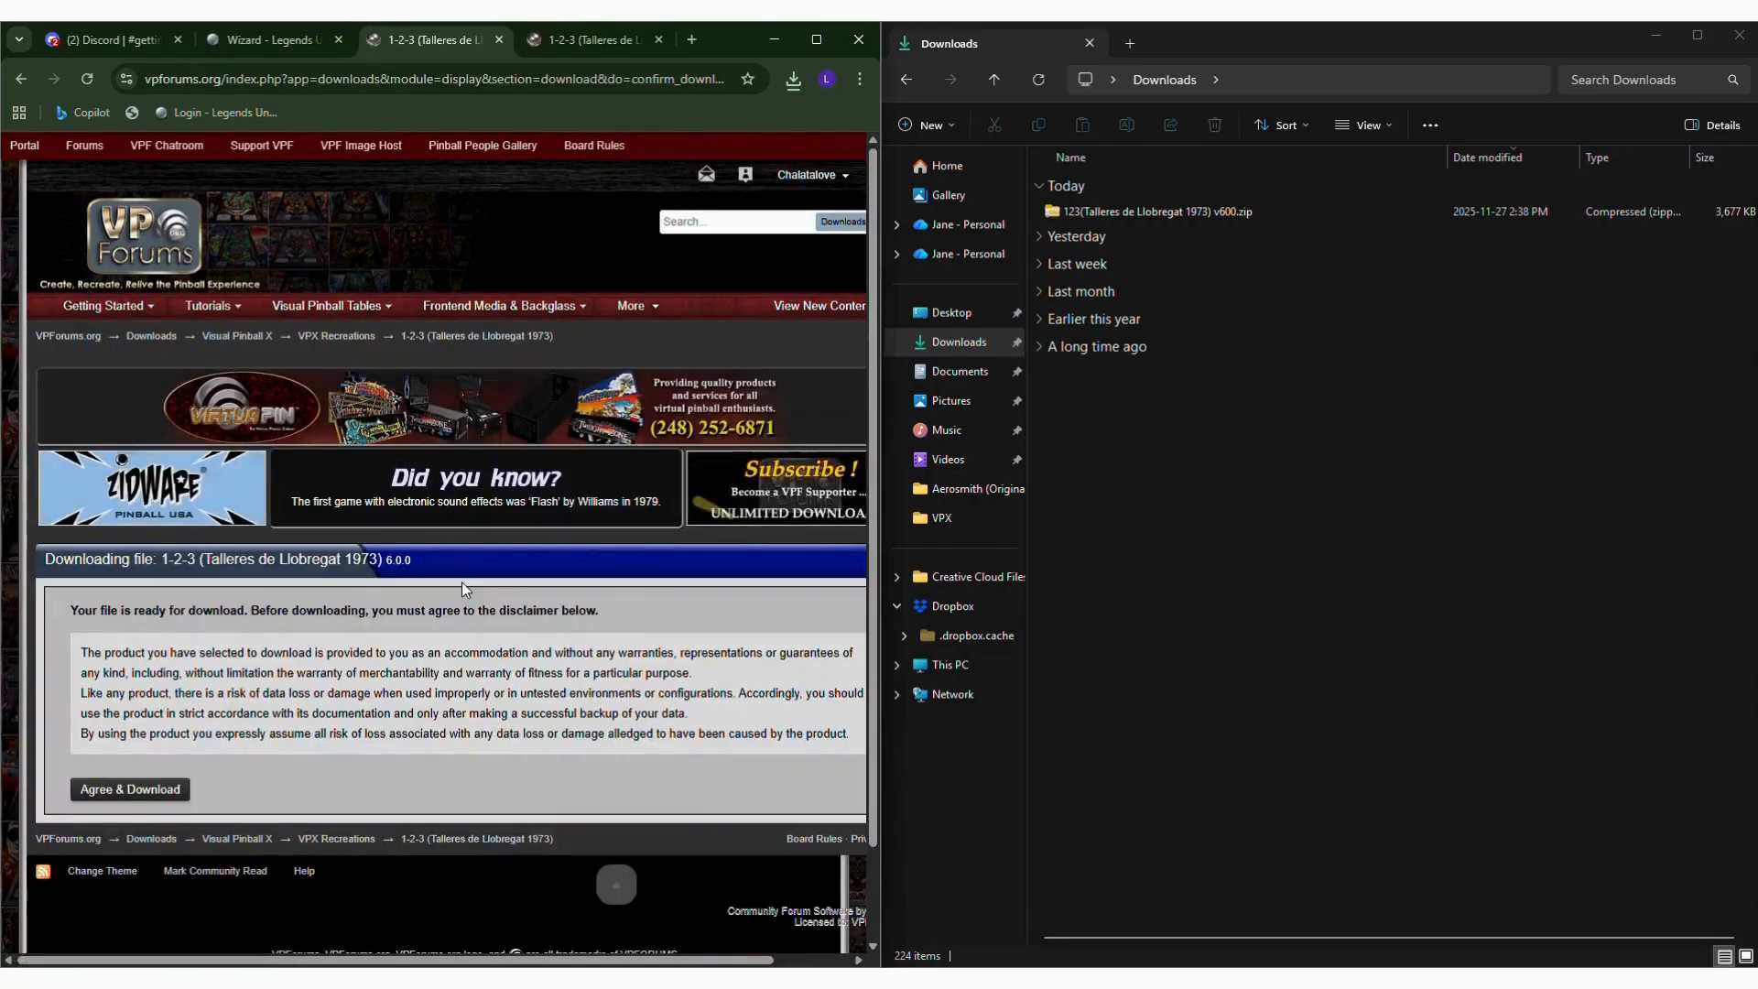
left_click(139, 791)
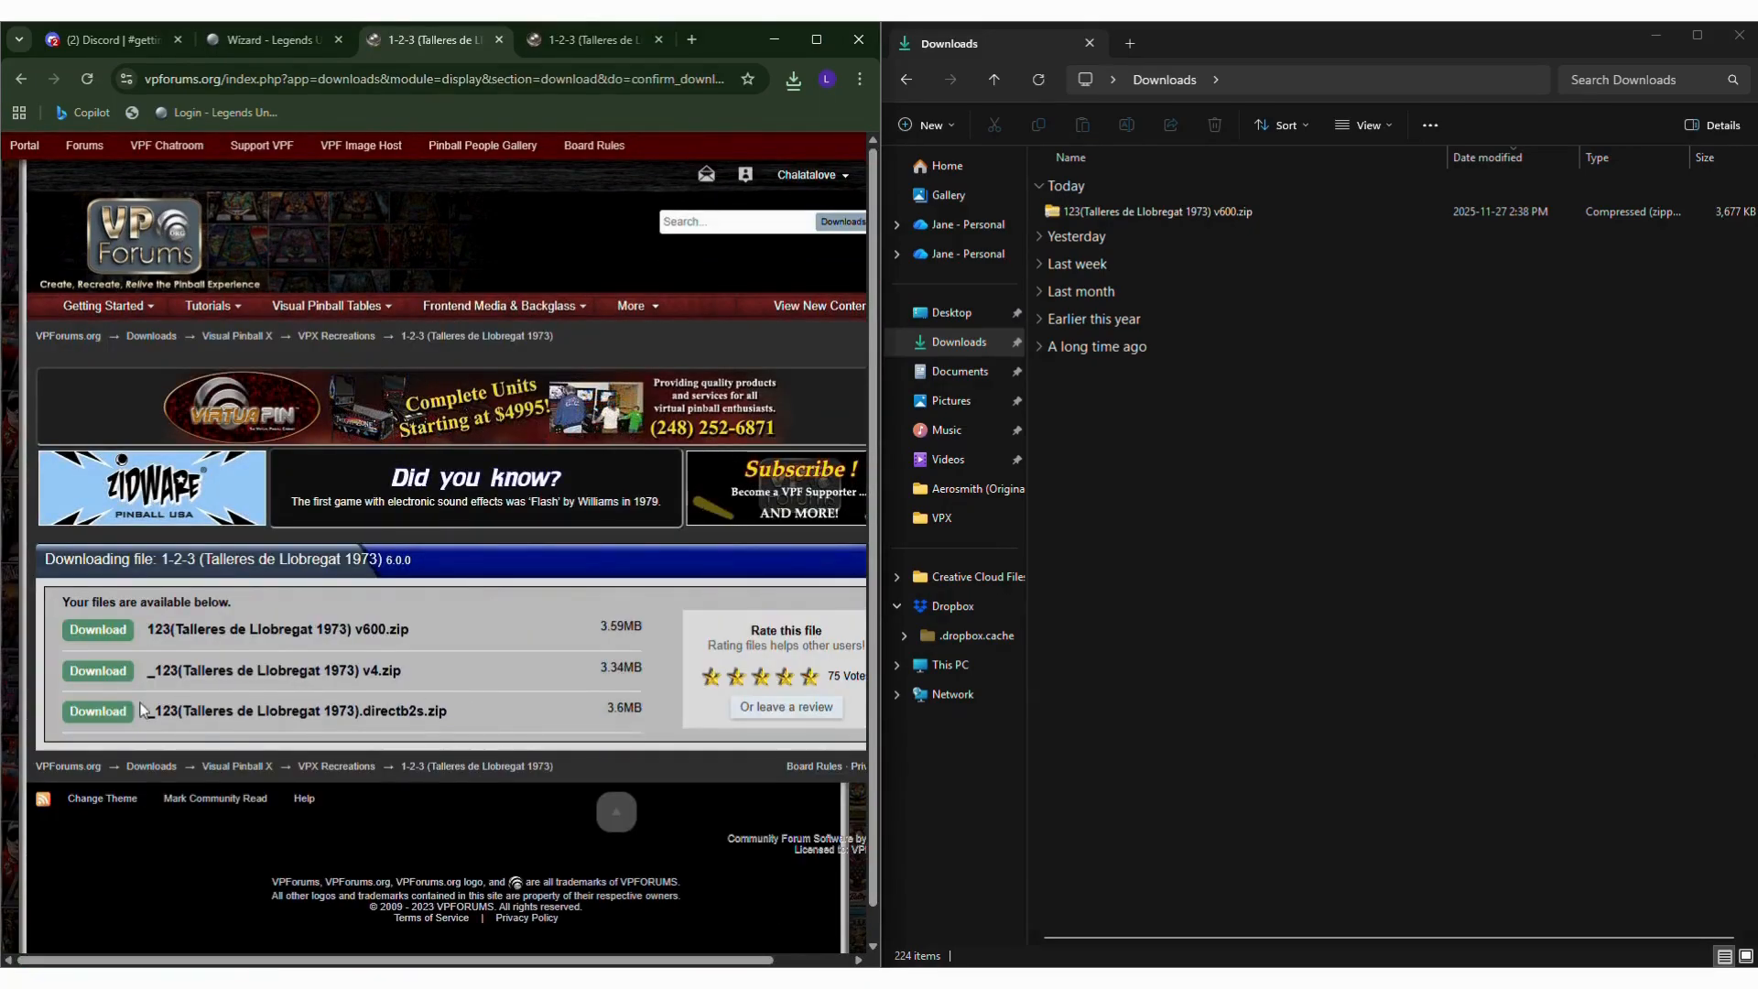
left_click(306, 41)
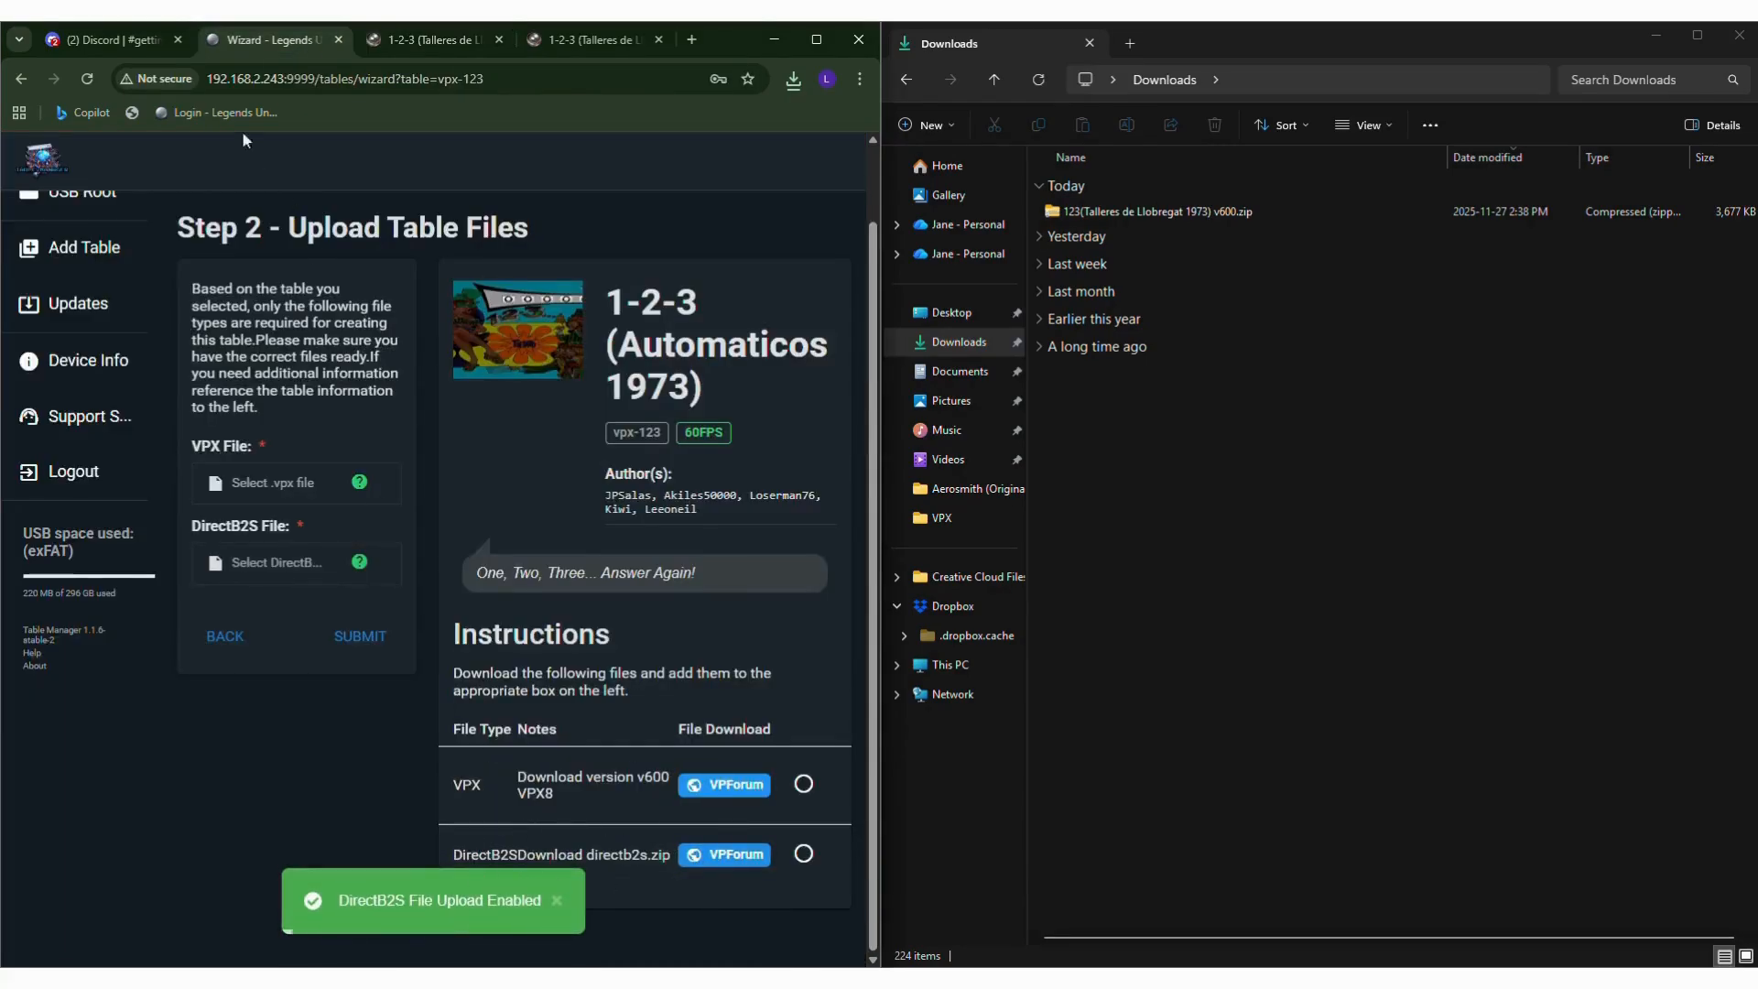
left_click(542, 39)
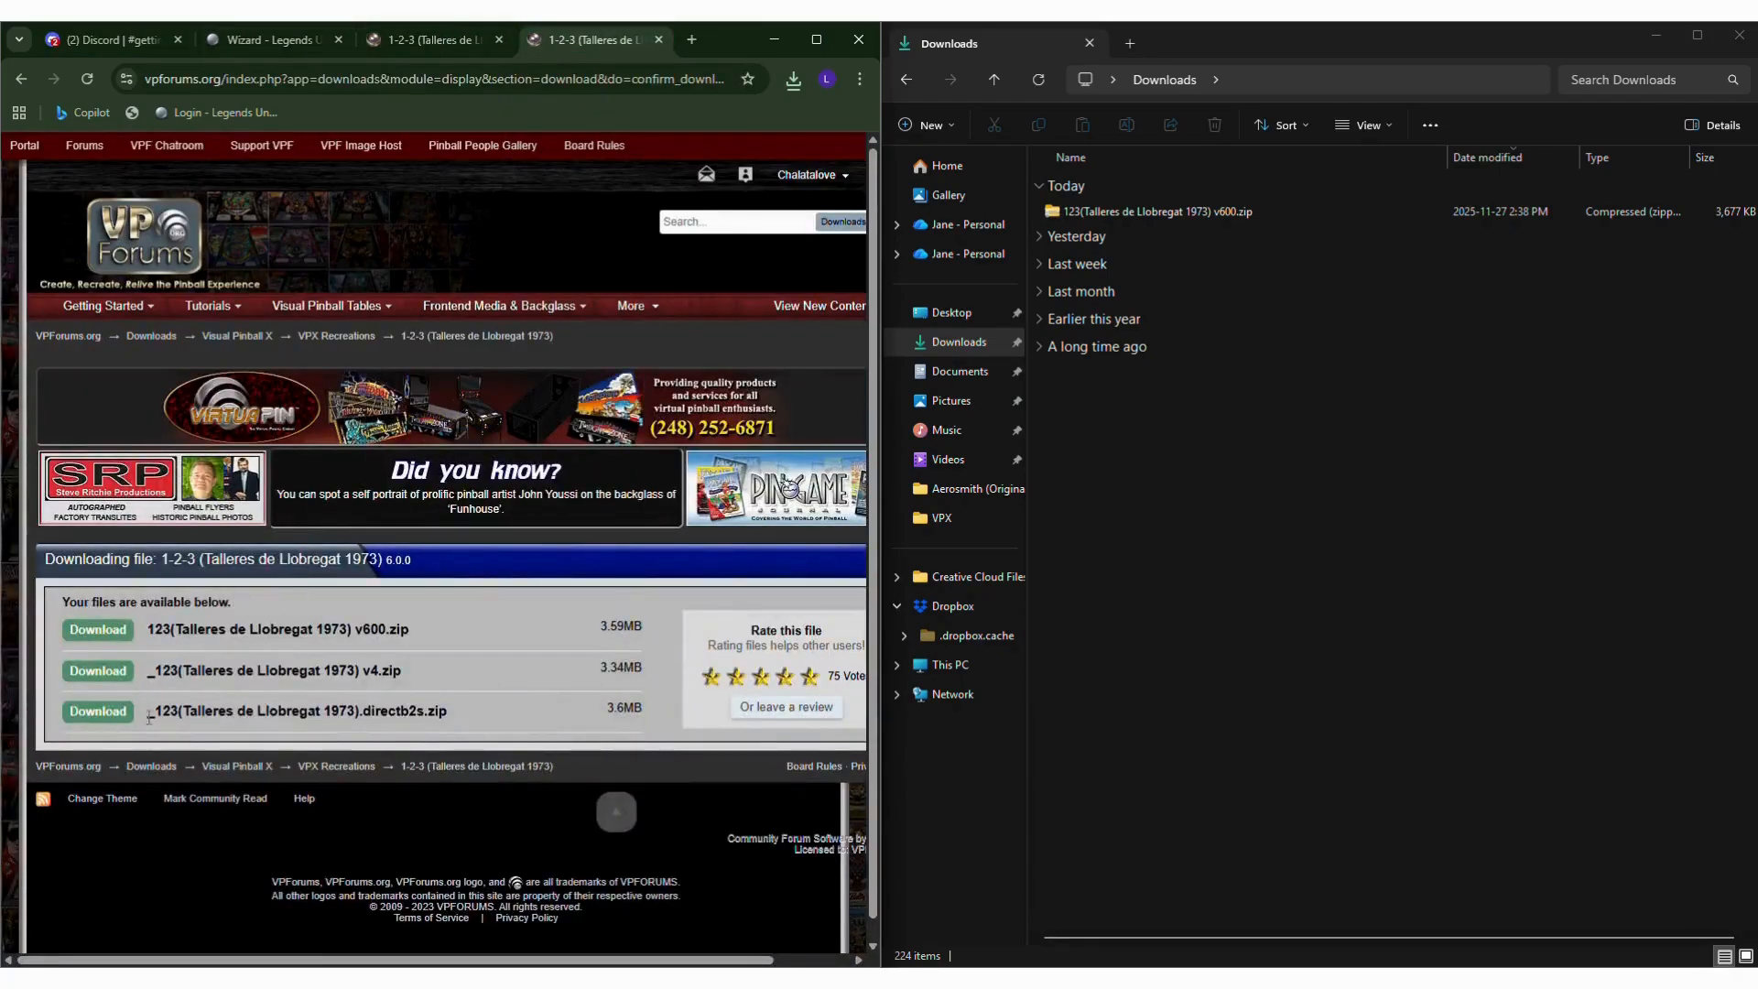
left_click(99, 712)
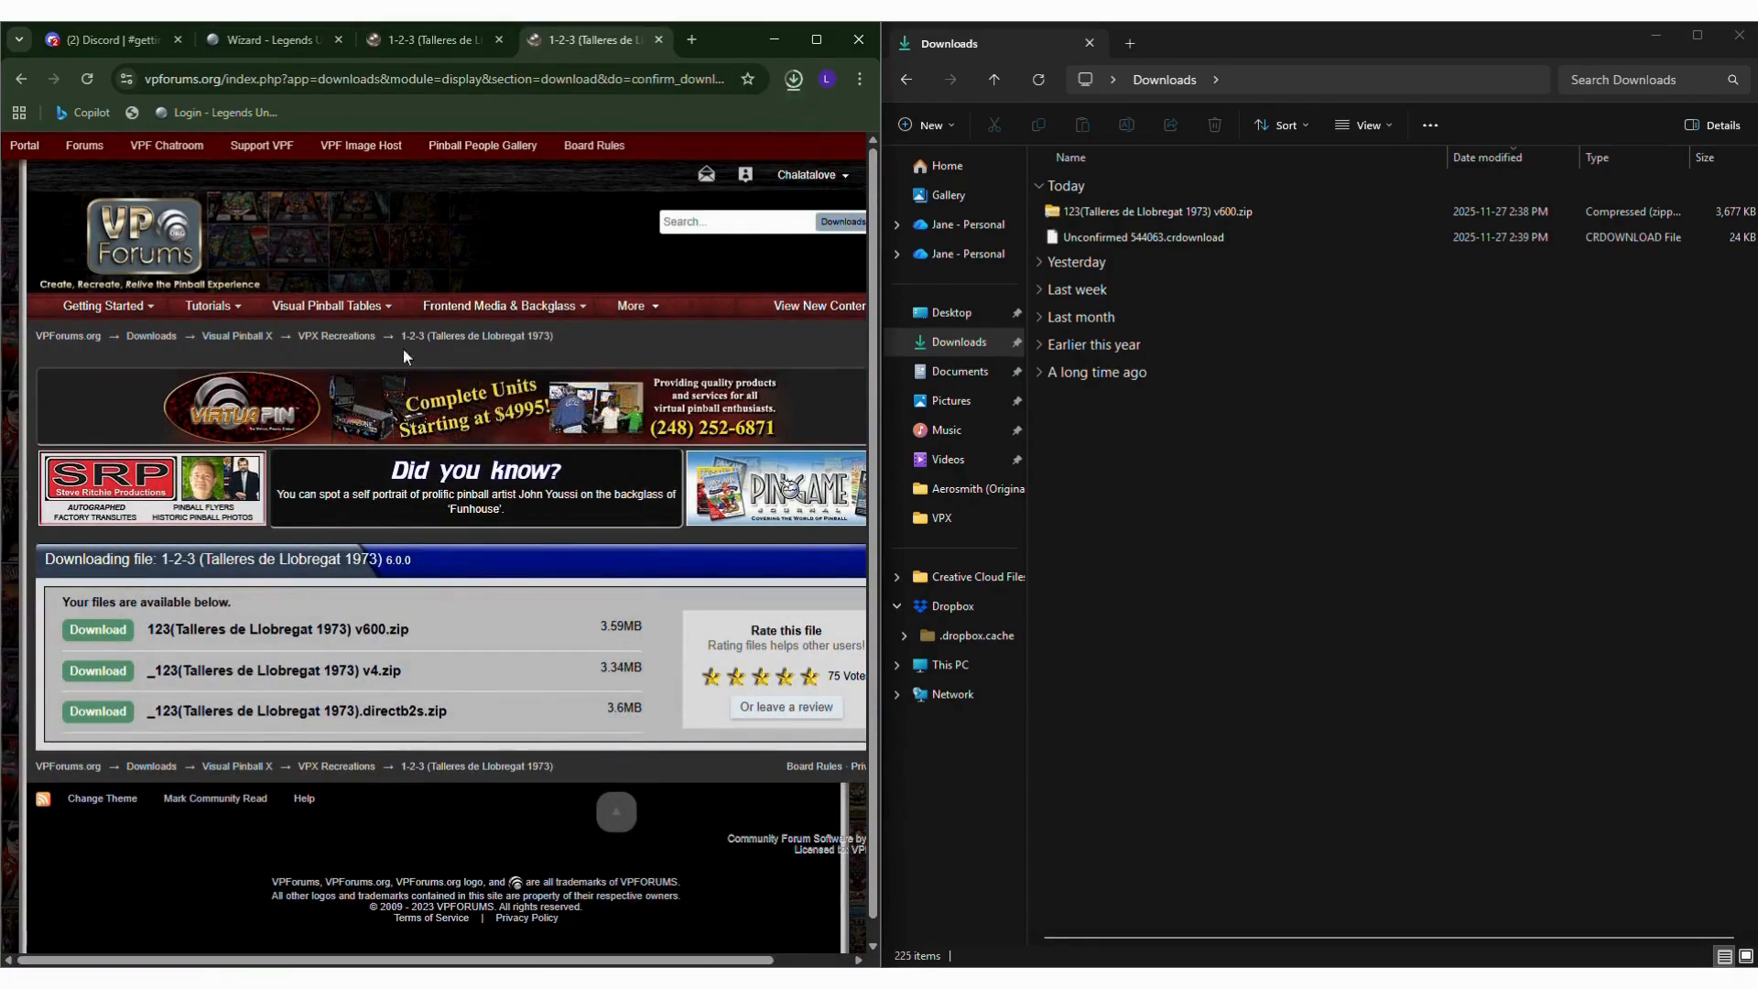
left_click(442, 42)
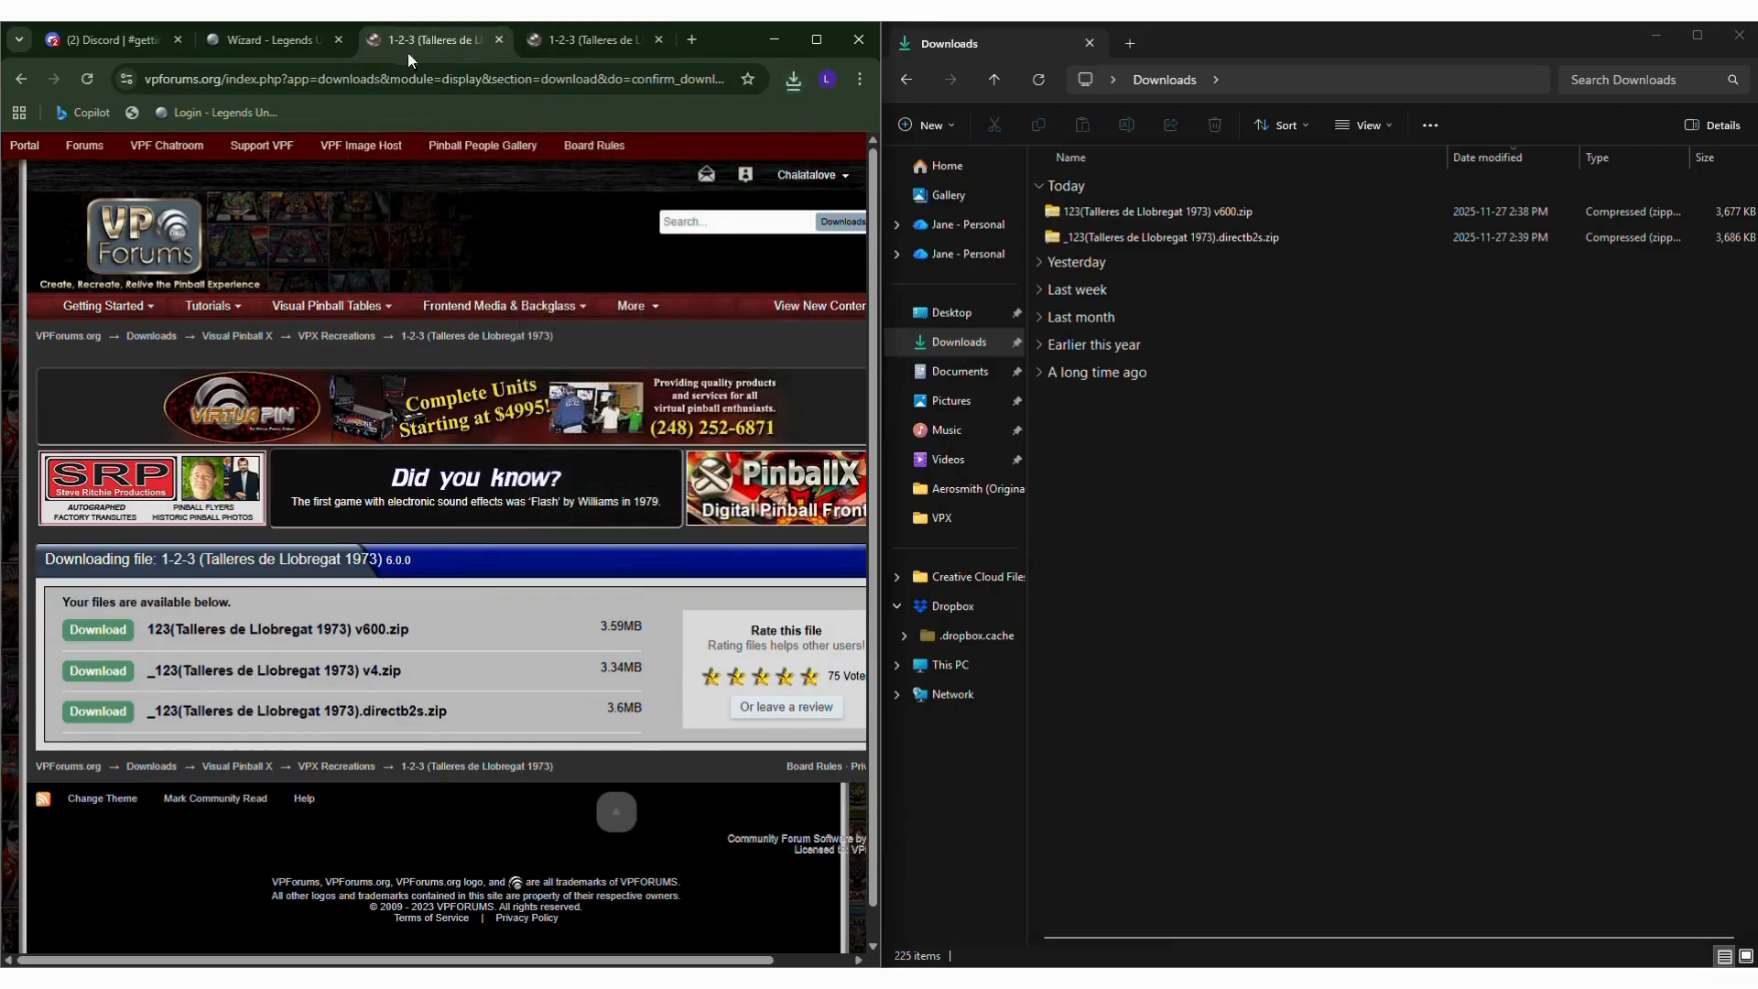
left_click(265, 41)
In the Downloads folder, extract 123(Talleres de Llobregat 1973) v600.zip with 7-Zip into its own subfolder.
left_click(1149, 215)
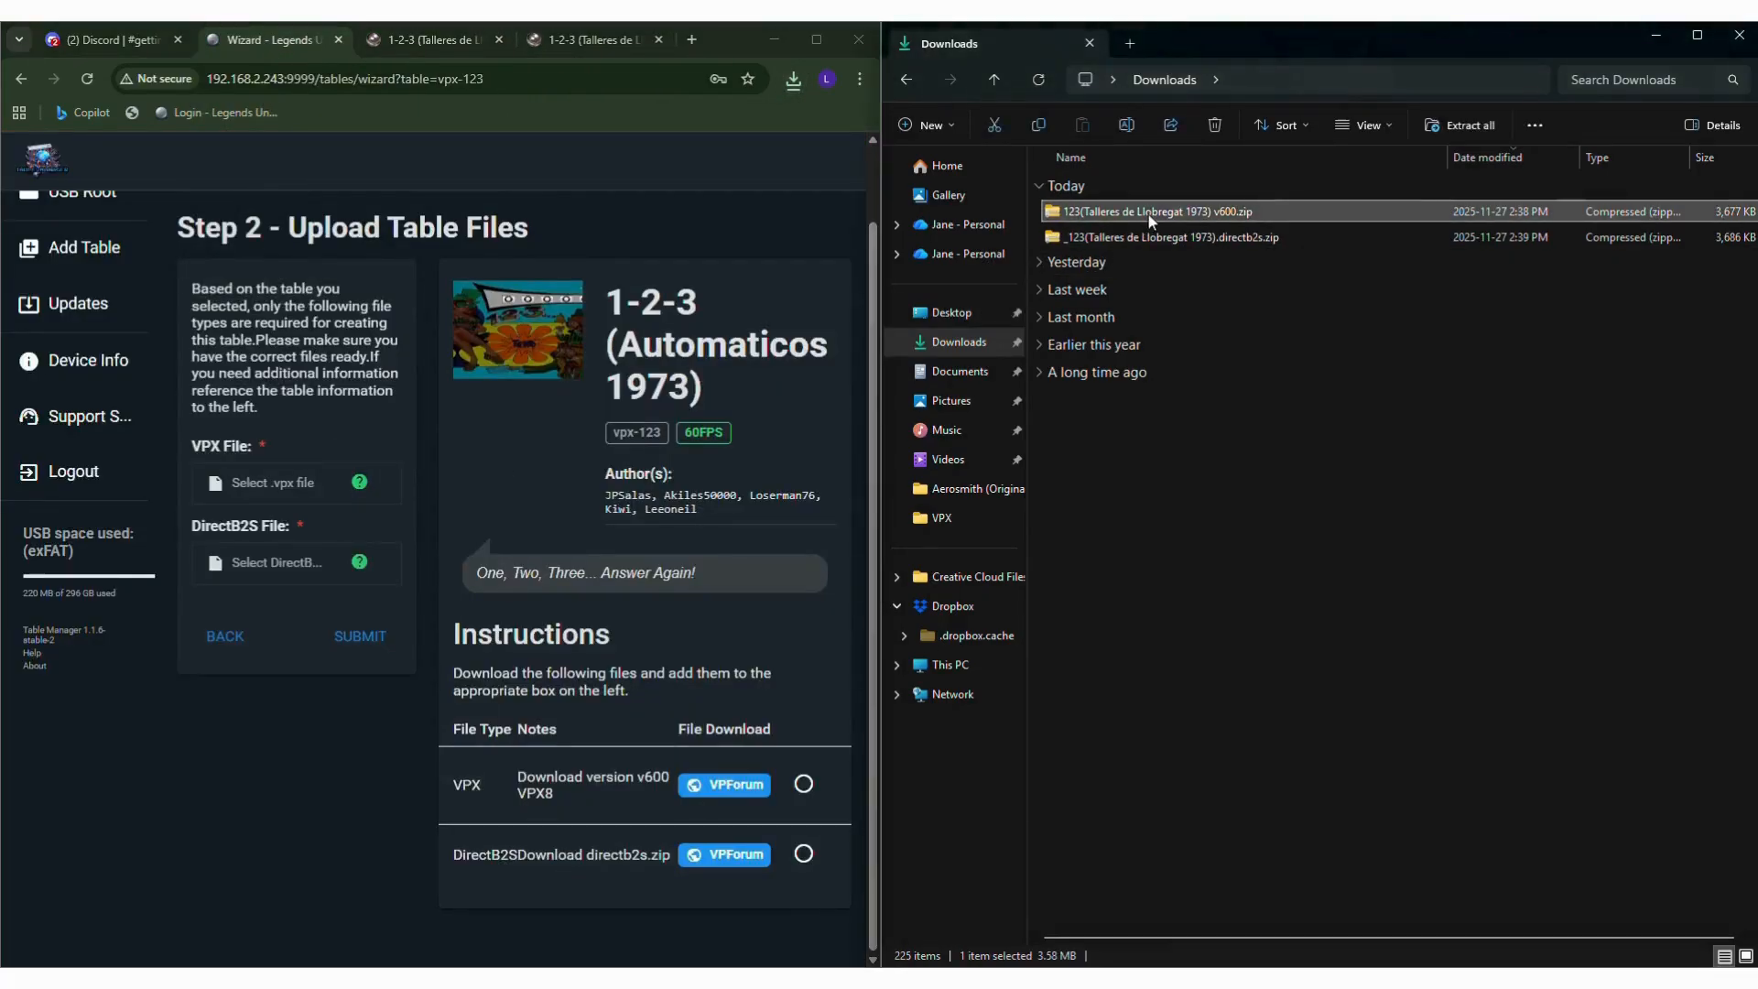
right_click(1148, 214)
left_click(1234, 684)
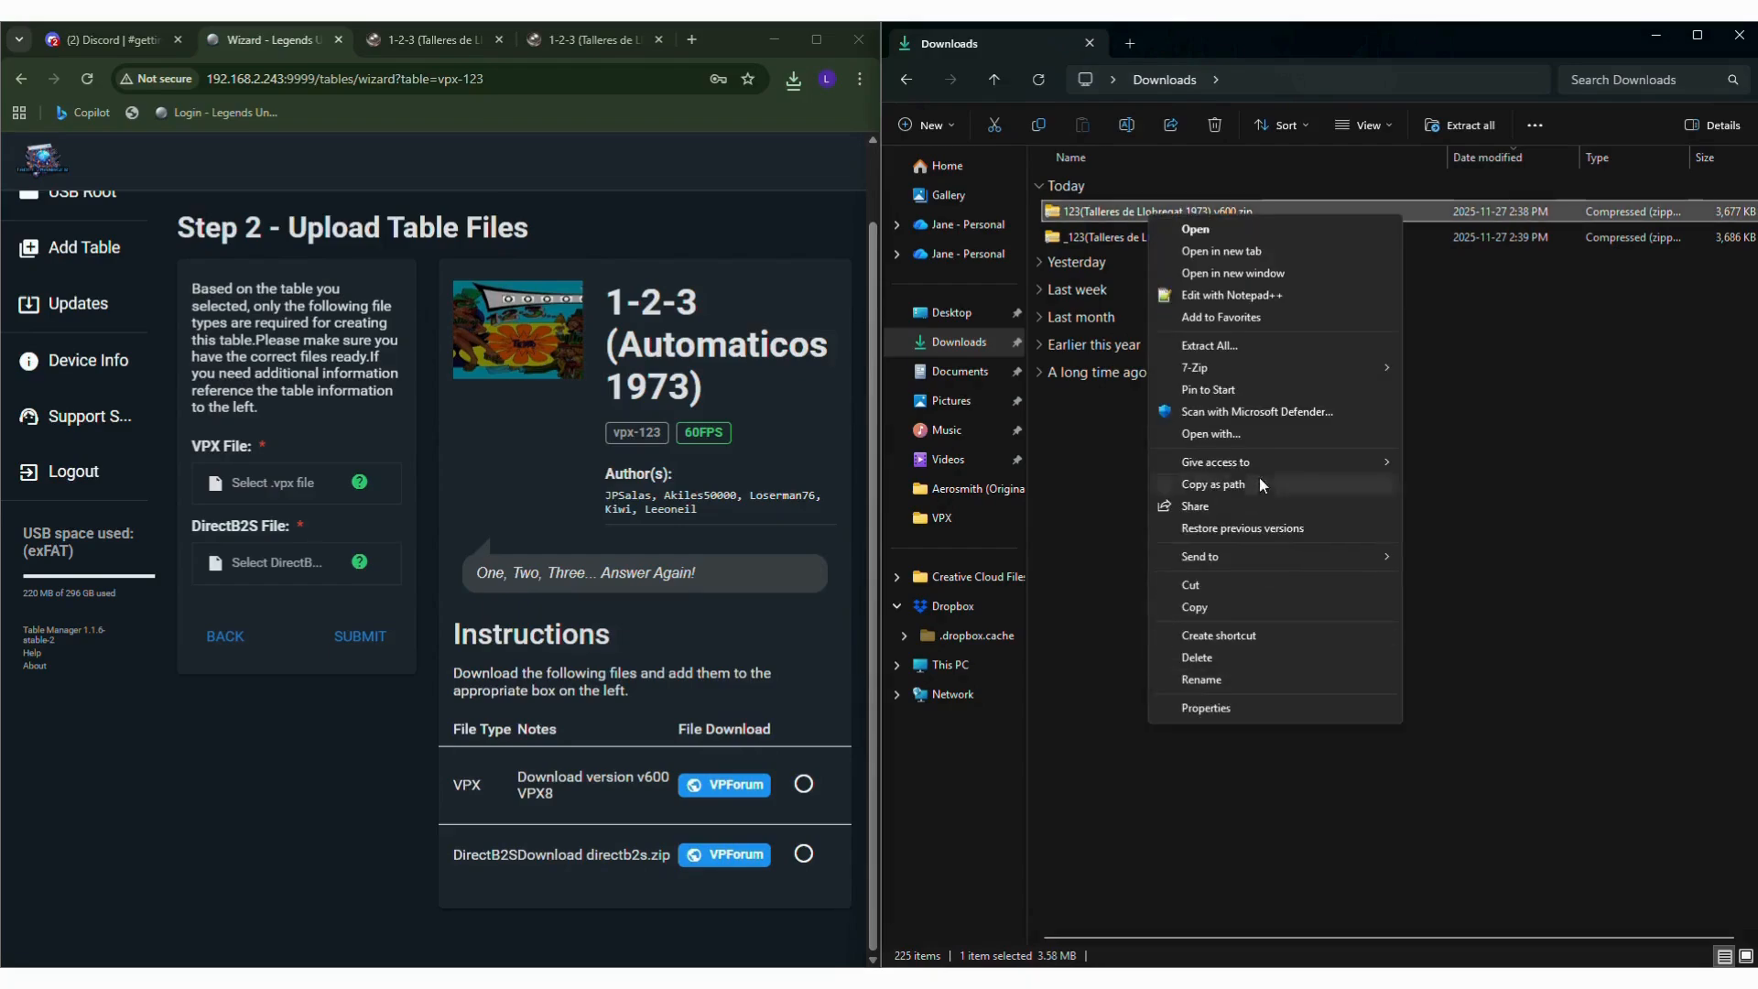
mouse_move(1260, 476)
left_click(798, 414)
left_click(861, 618)
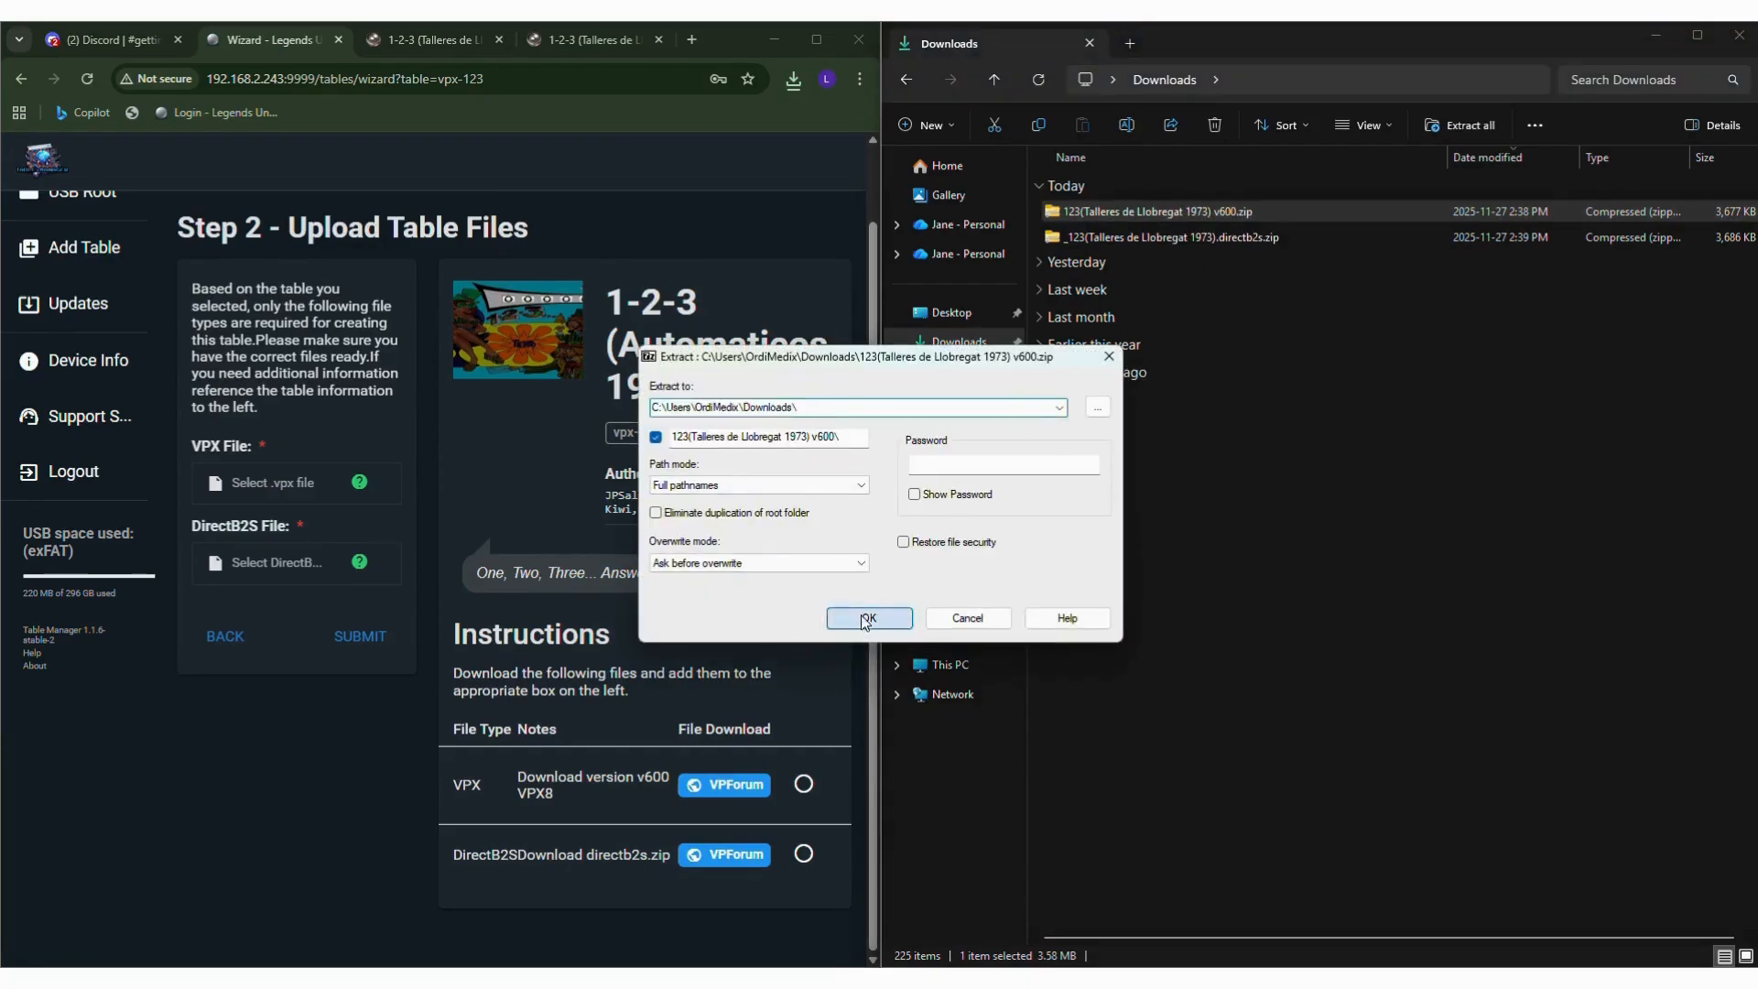
Extract _123(Talleres de Llobregat 1973).directb2s.zip in the Downloads folder with 7-Zip.
left_click(1190, 240)
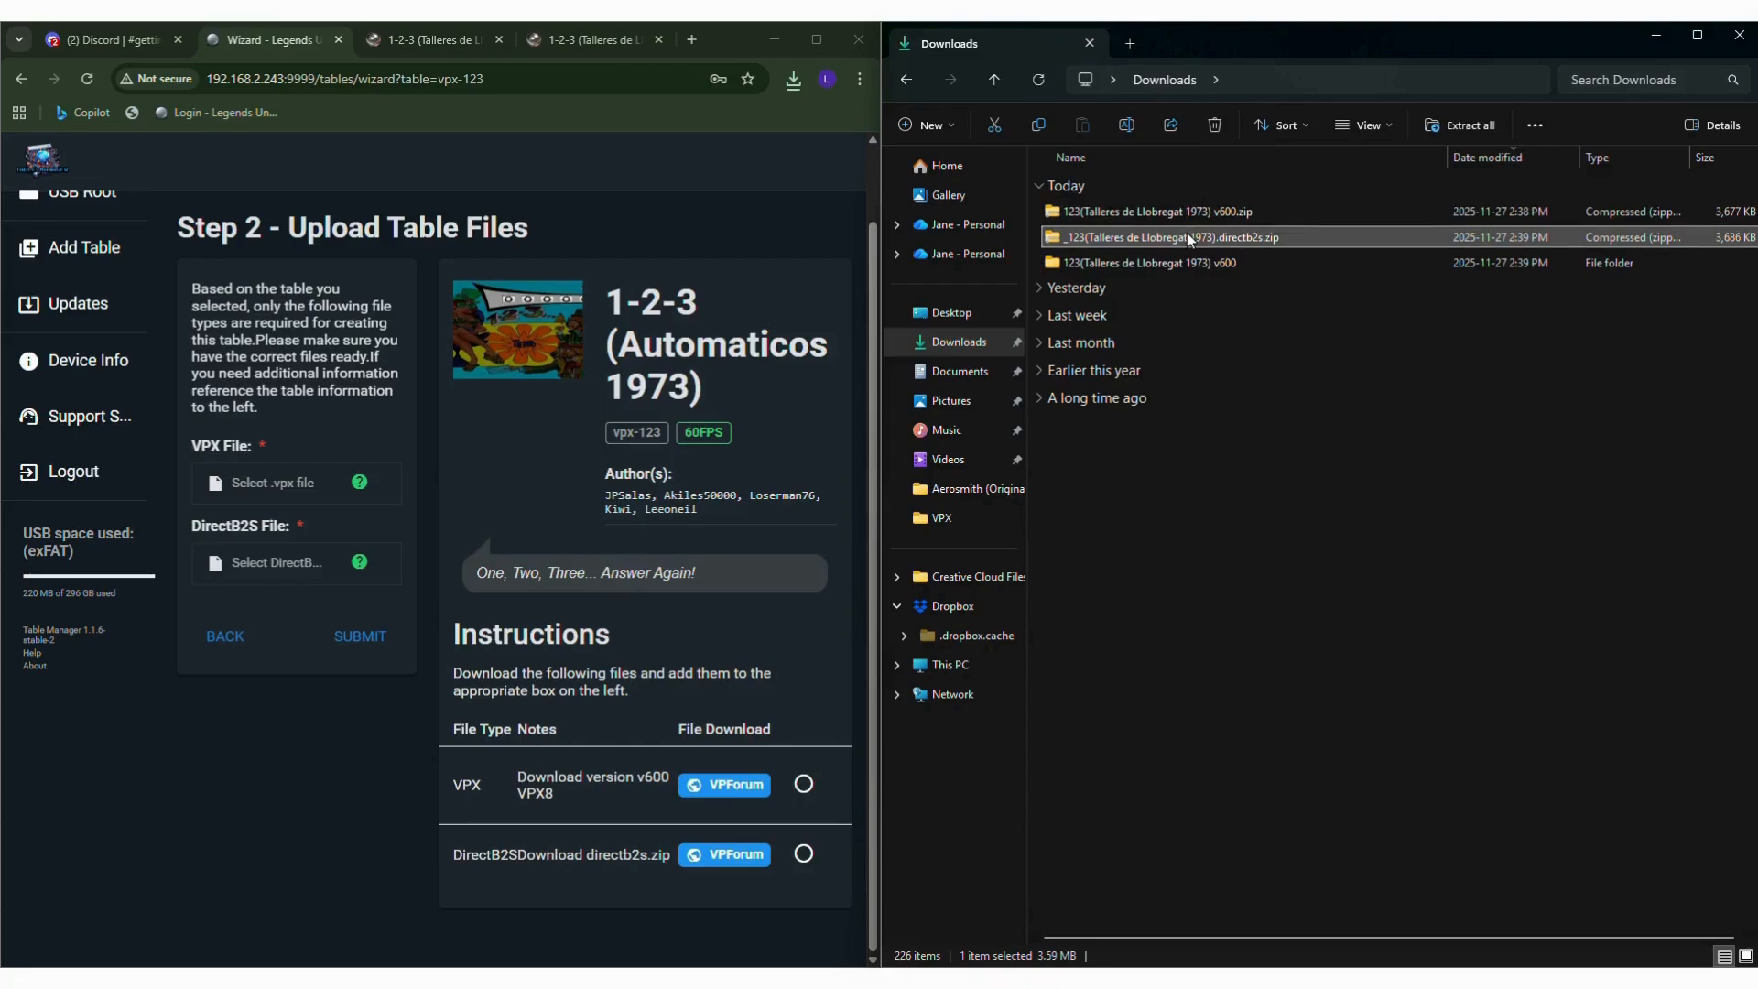
right_click(1190, 240)
left_click(1282, 707)
mouse_move(1257, 386)
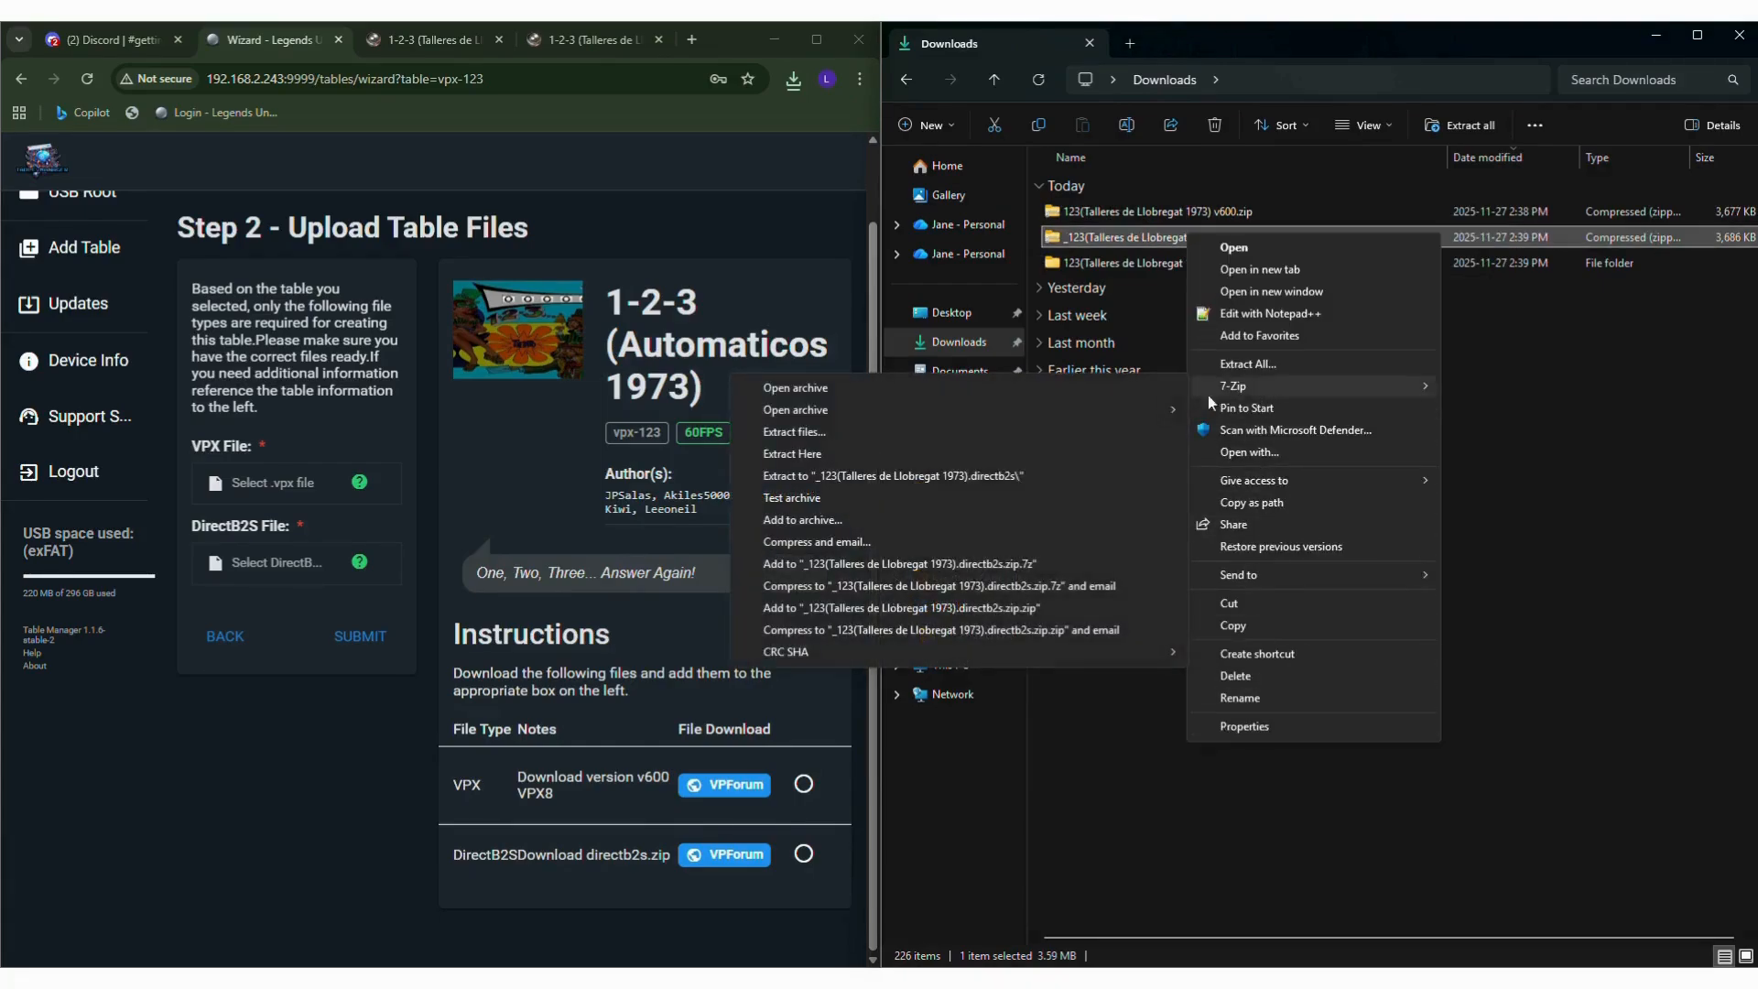
left_click(798, 414)
left_click(860, 620)
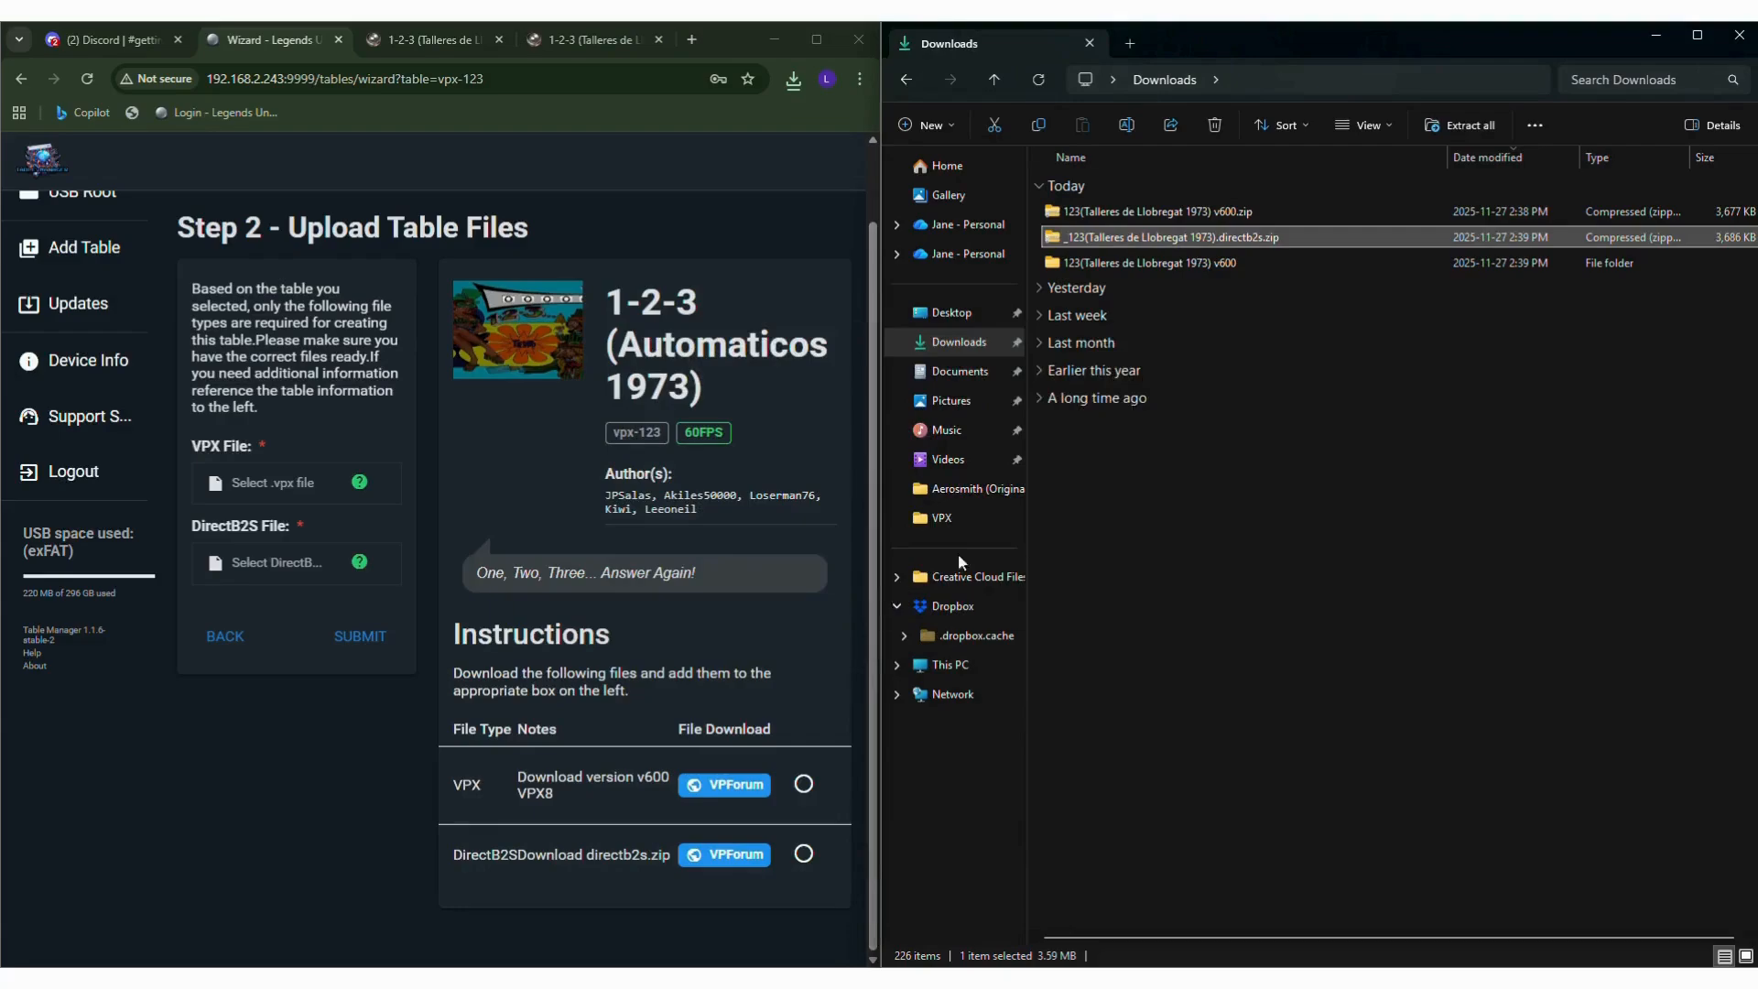
Set the wizard's VPX file to 123(Talleres de Llobregat 1973) v600.vpx from its extracted folder in Downloads.
left_click(269, 481)
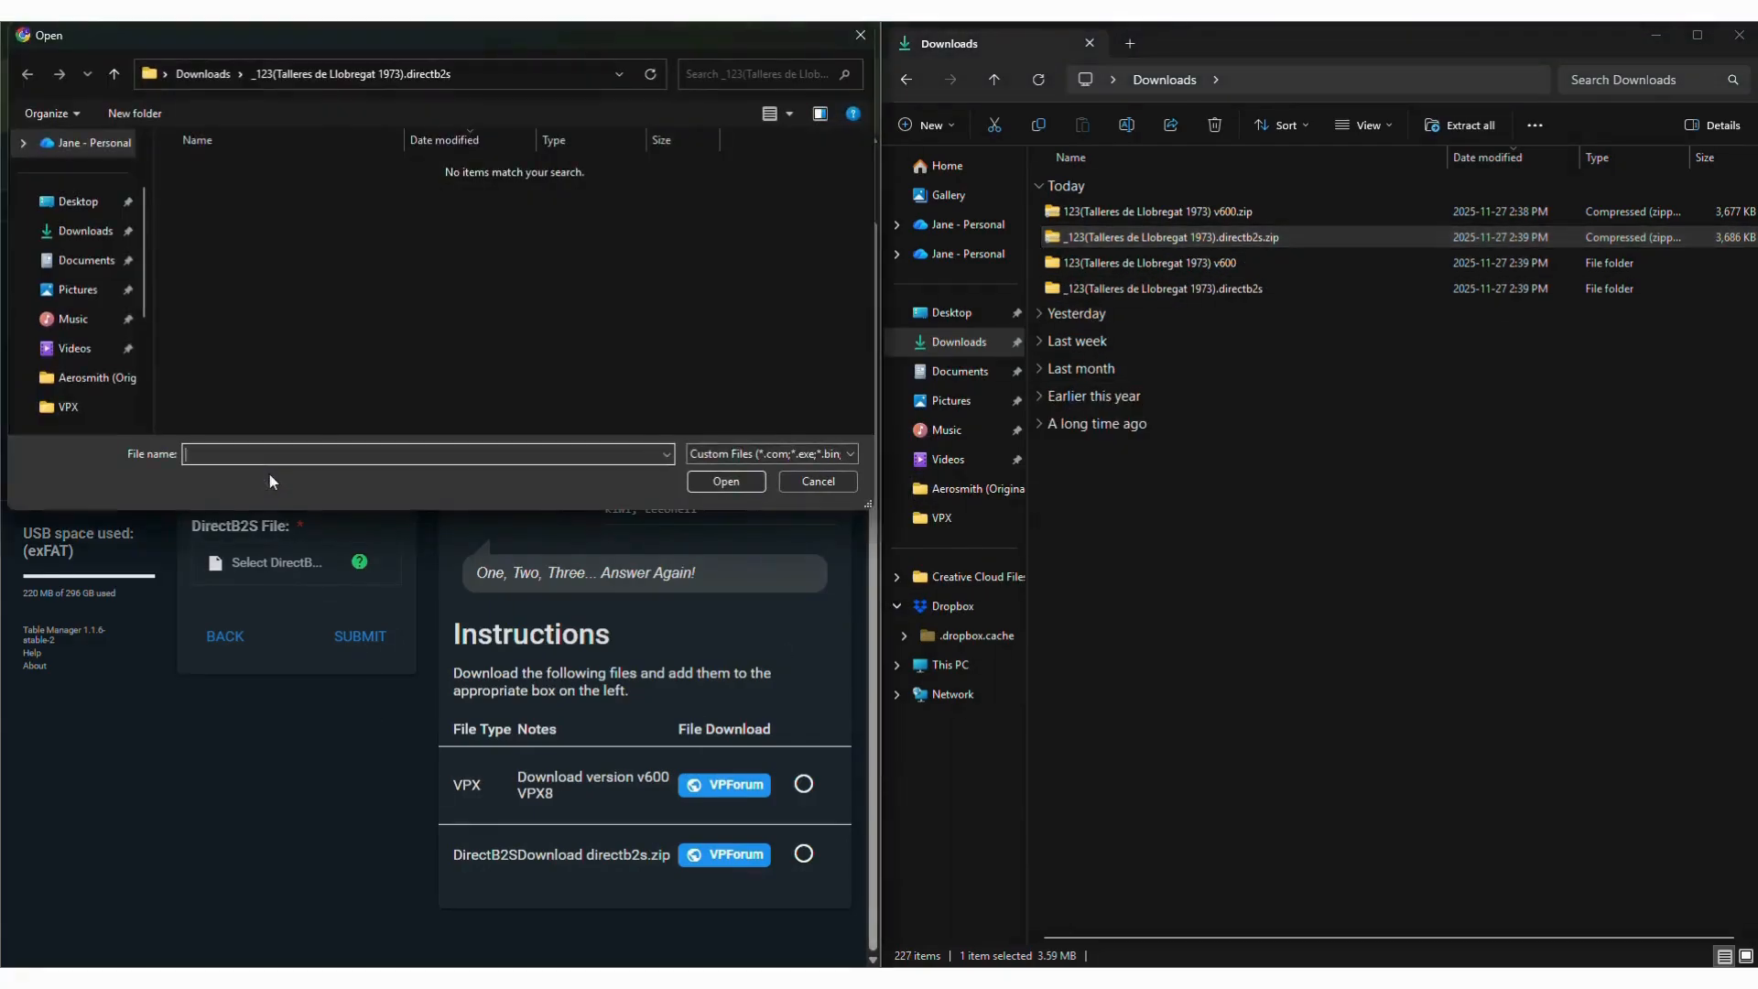
left_click(114, 77)
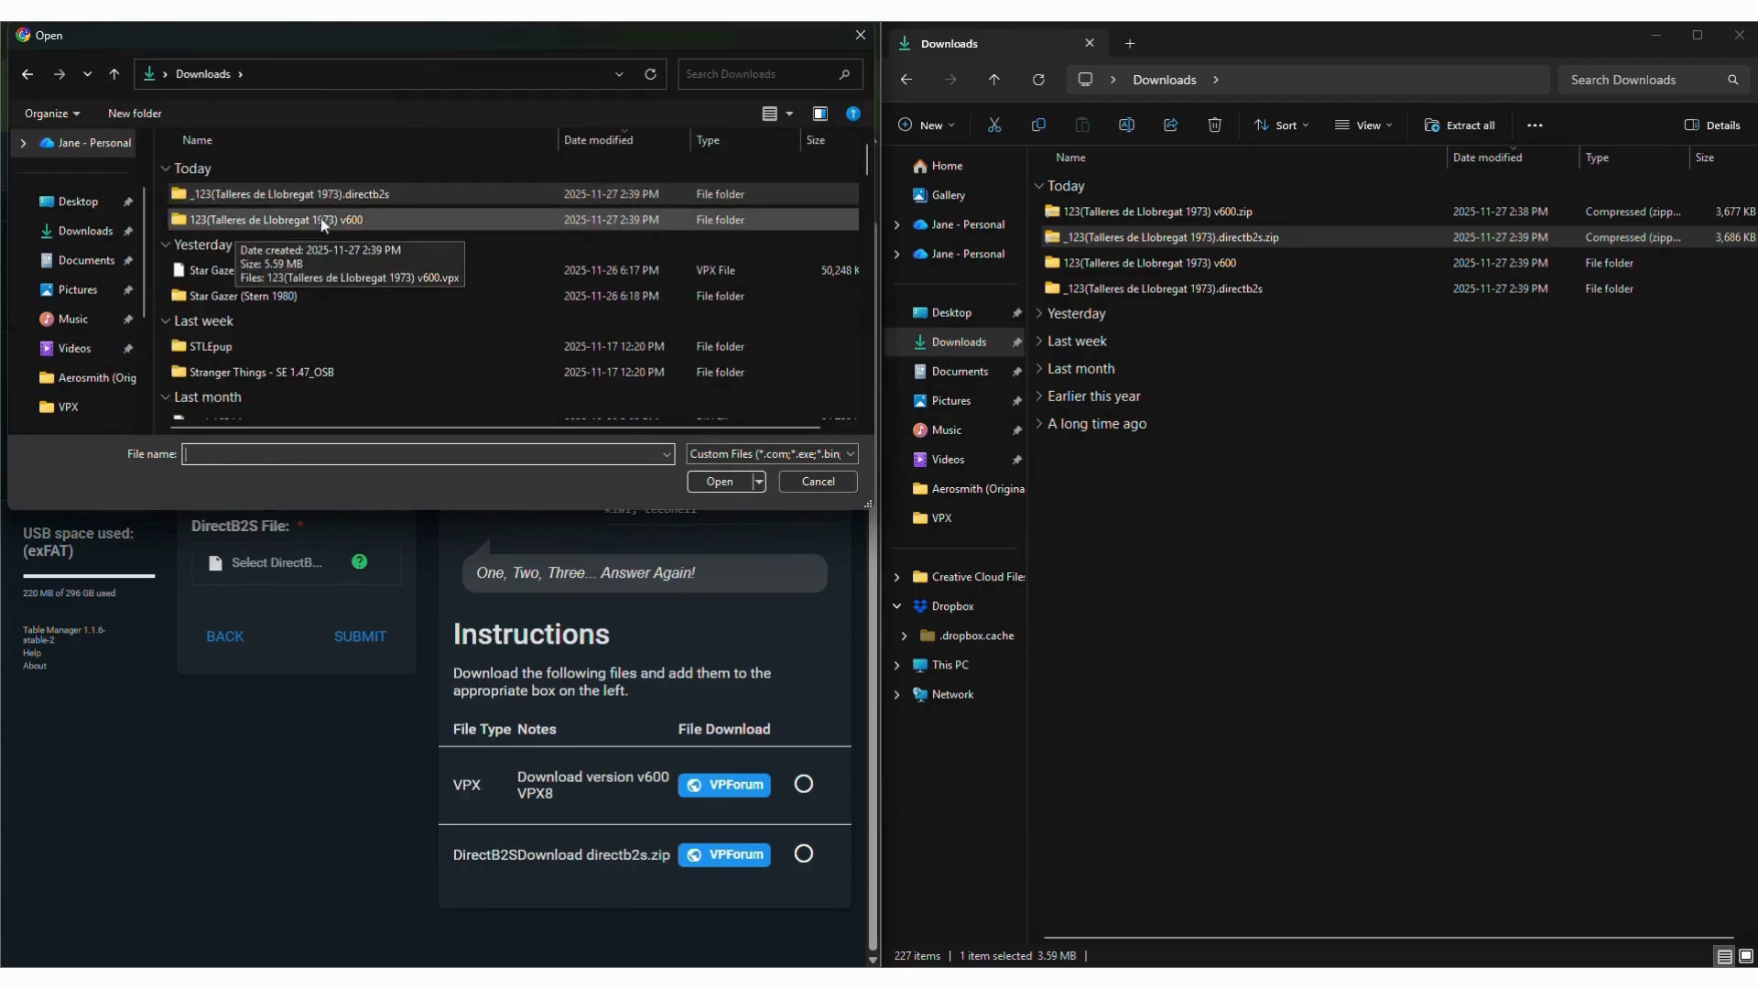
left_click(282, 220)
double_click(282, 220)
double_click(279, 191)
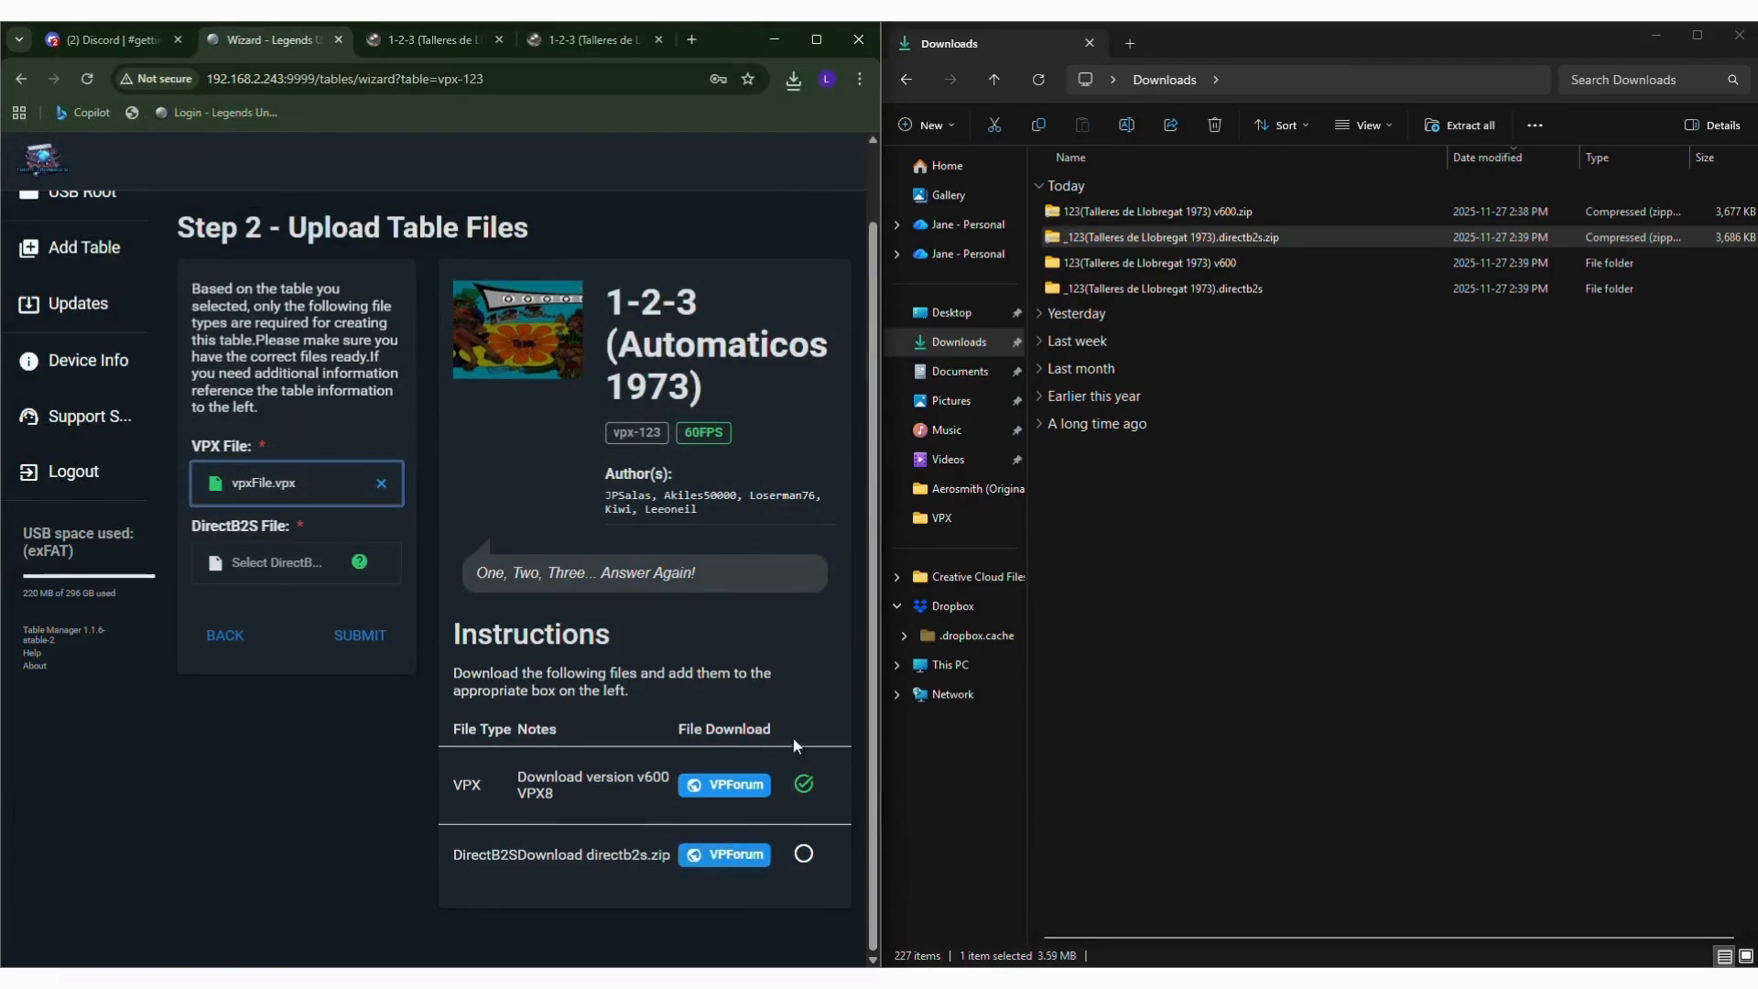
Set the DirectB2S file from the extracted _123(Talleres de Llobregat 1973).directb2s folder in Downloads and submit the table.
left_click(250, 562)
left_click(113, 73)
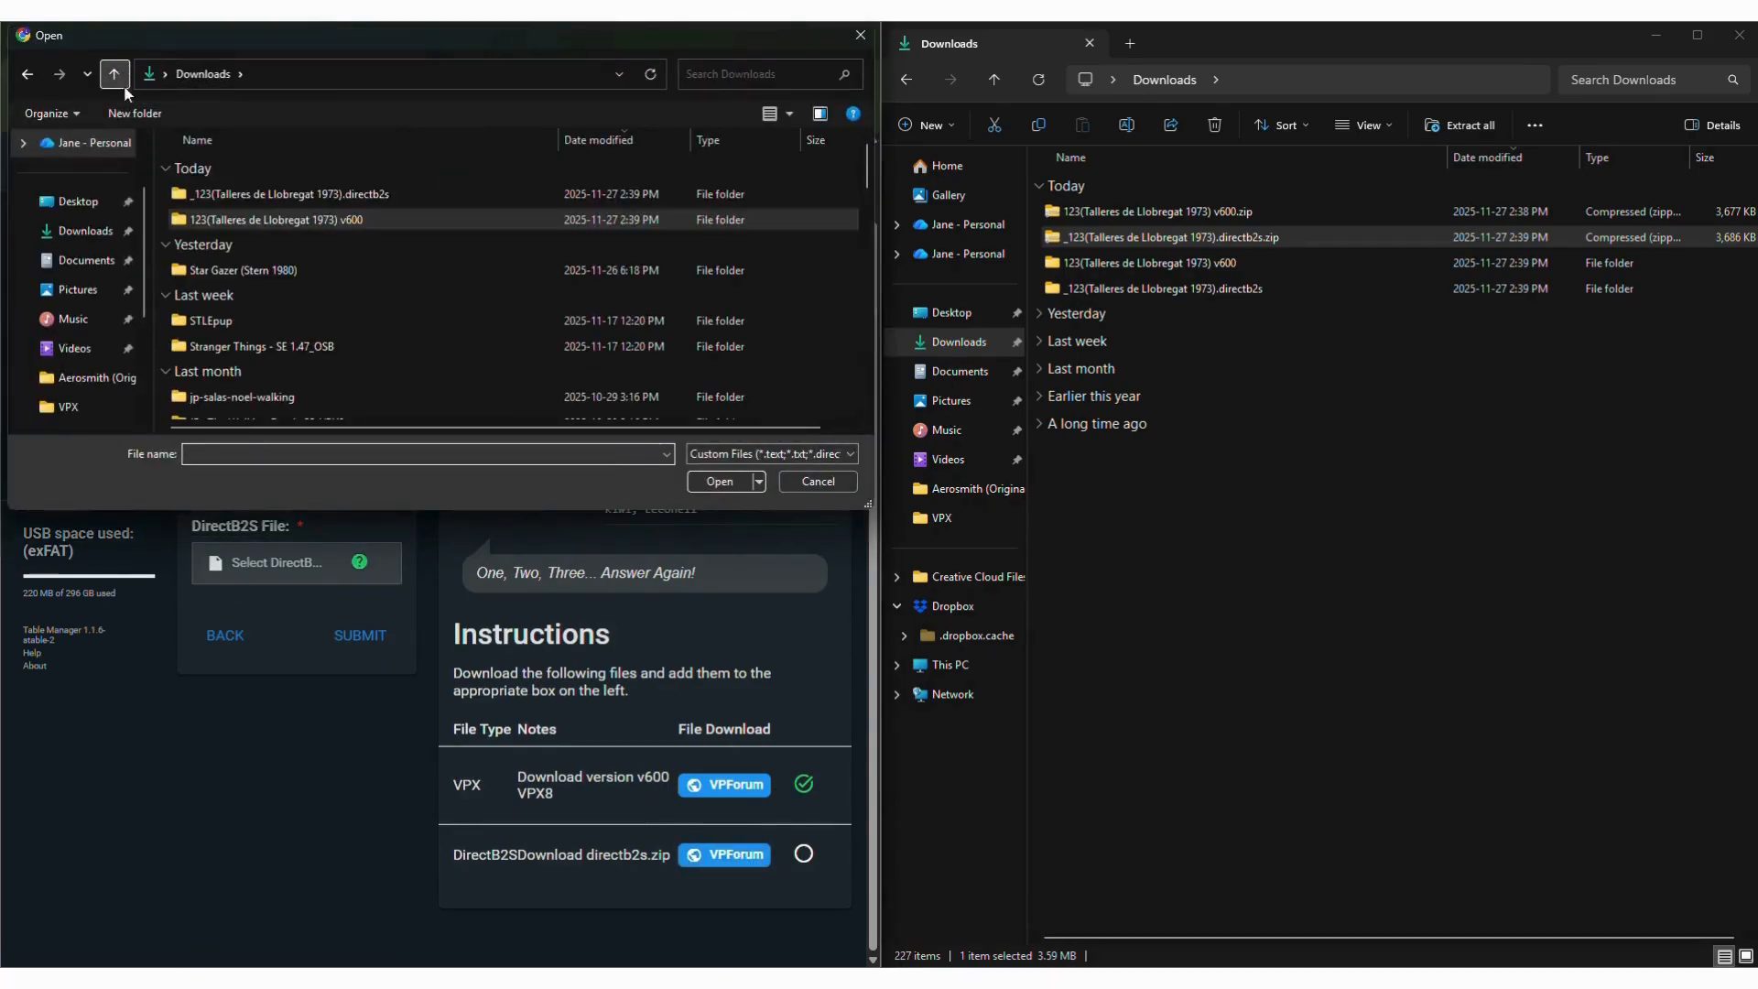
double_click(277, 195)
double_click(277, 195)
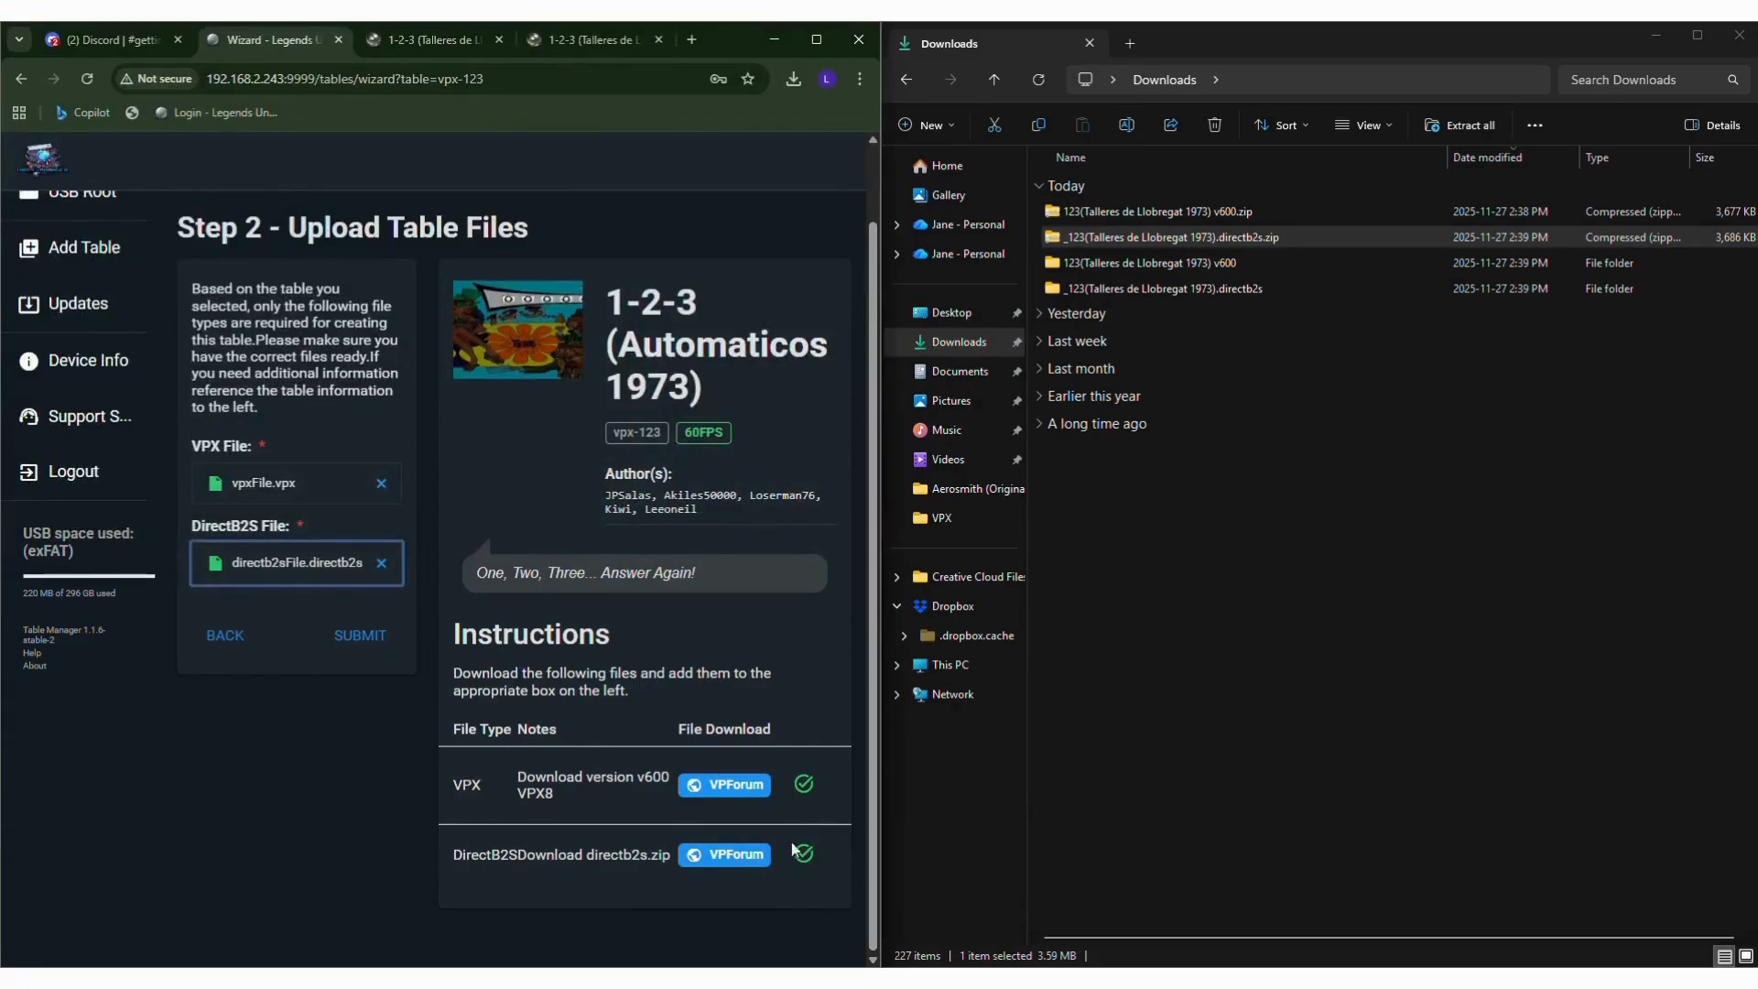
left_click(370, 635)
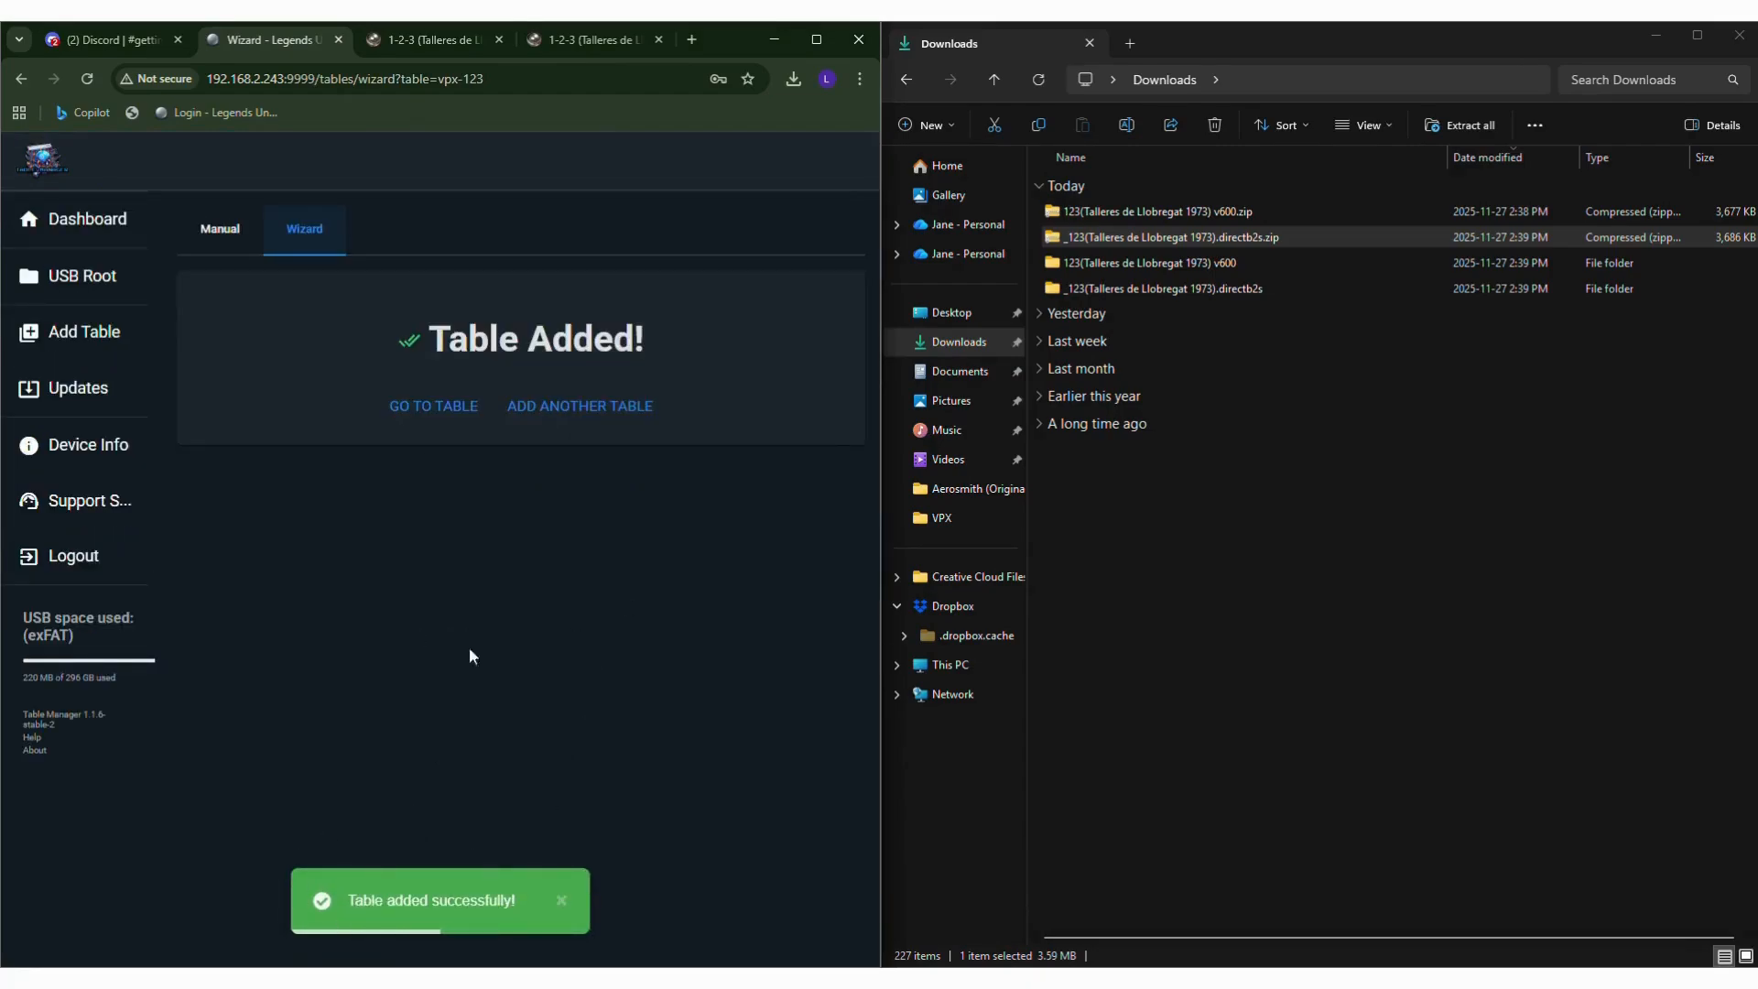
Browse the USB root in the Table Manager and open its external folder.
left_click(73, 277)
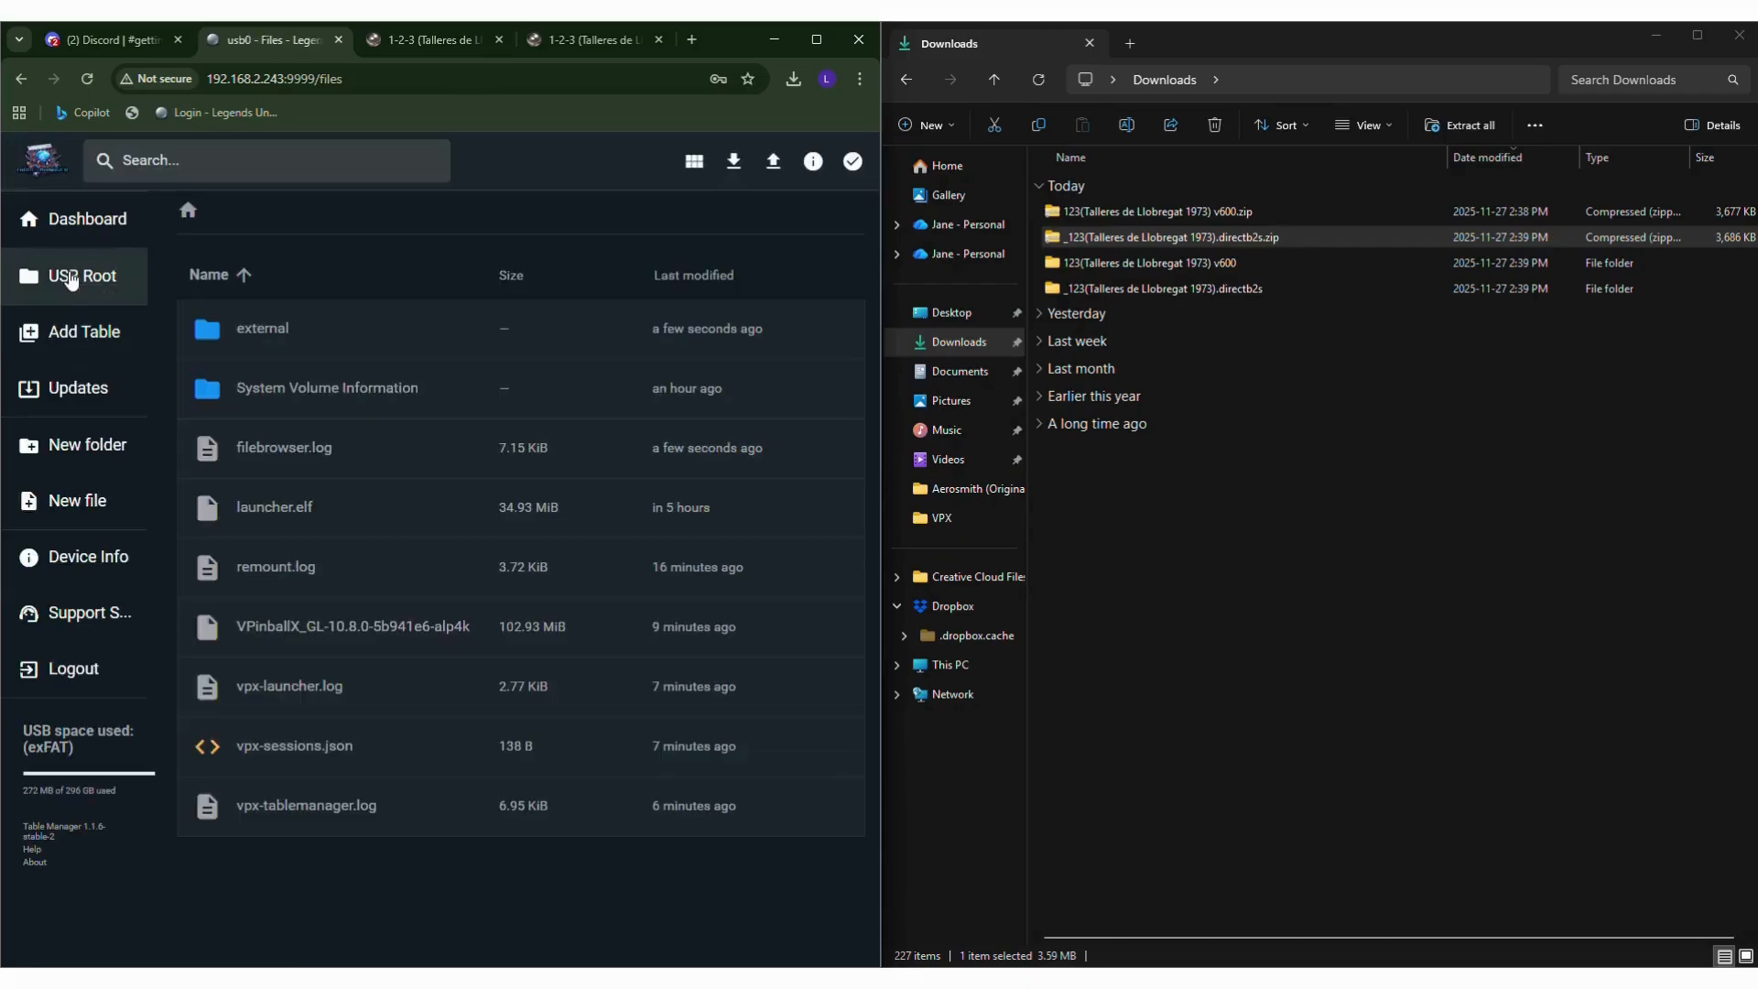
double_click(265, 332)
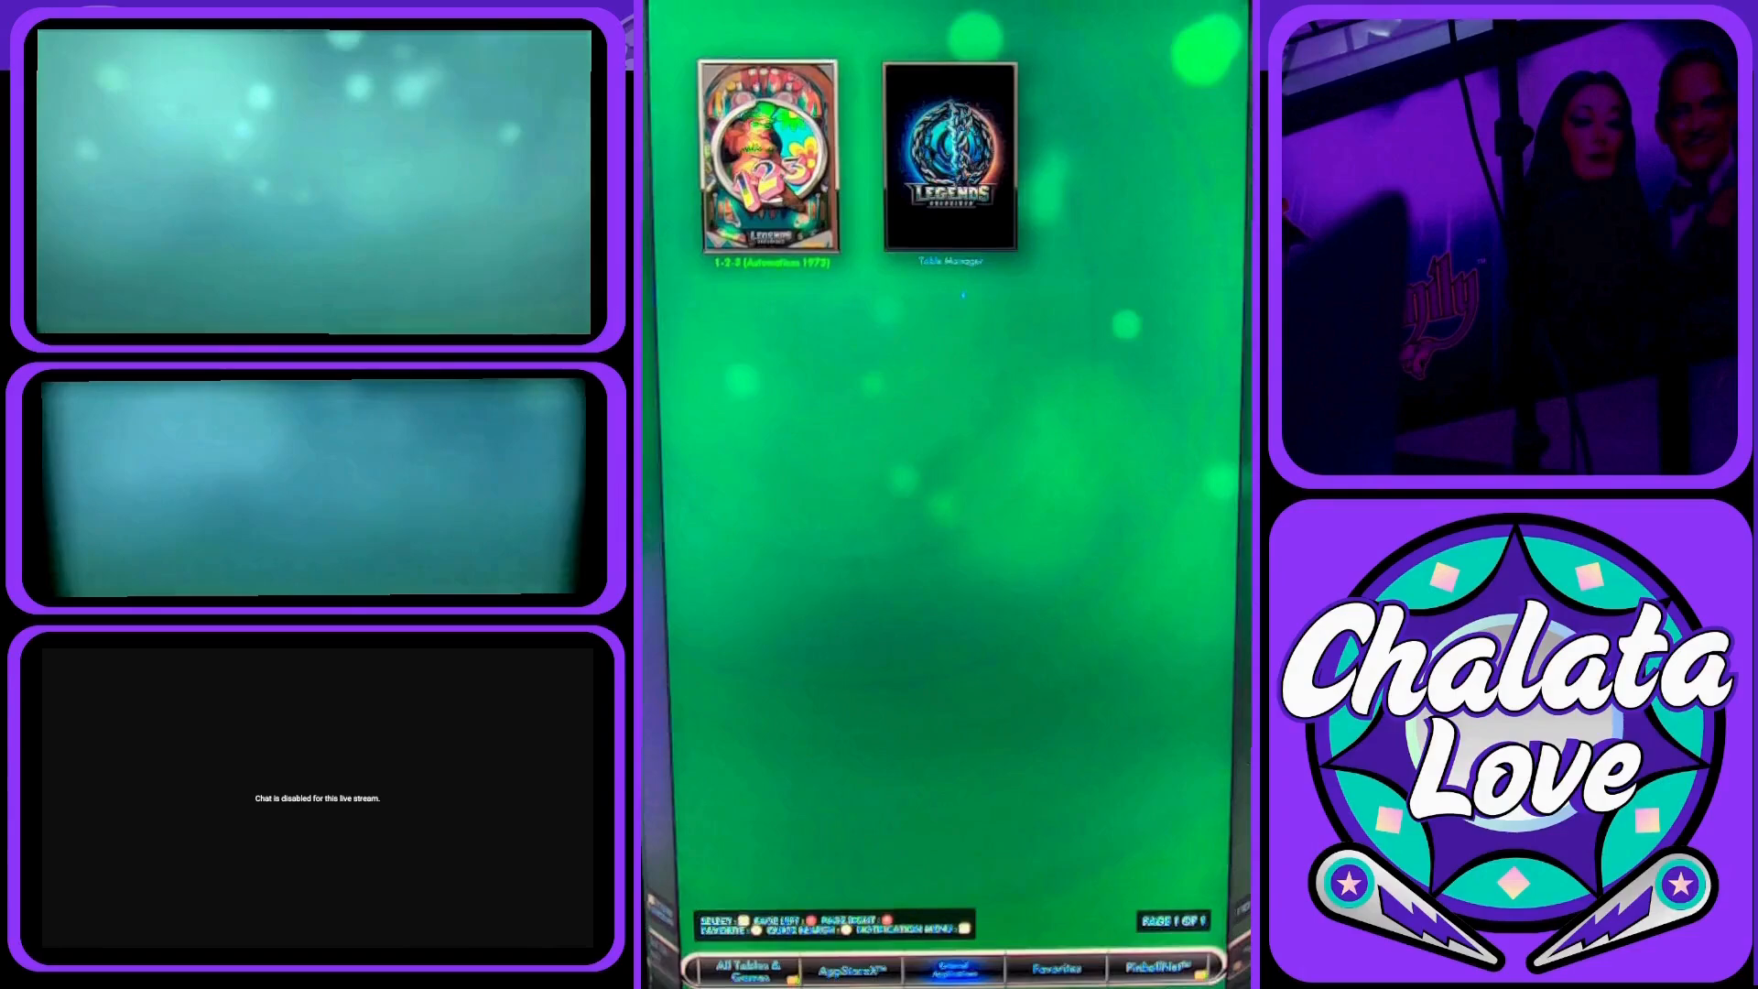
Switch to the Legends pinball device and launch 1-2-3 (Automaticos 1973) from its external applications.
key("Return")
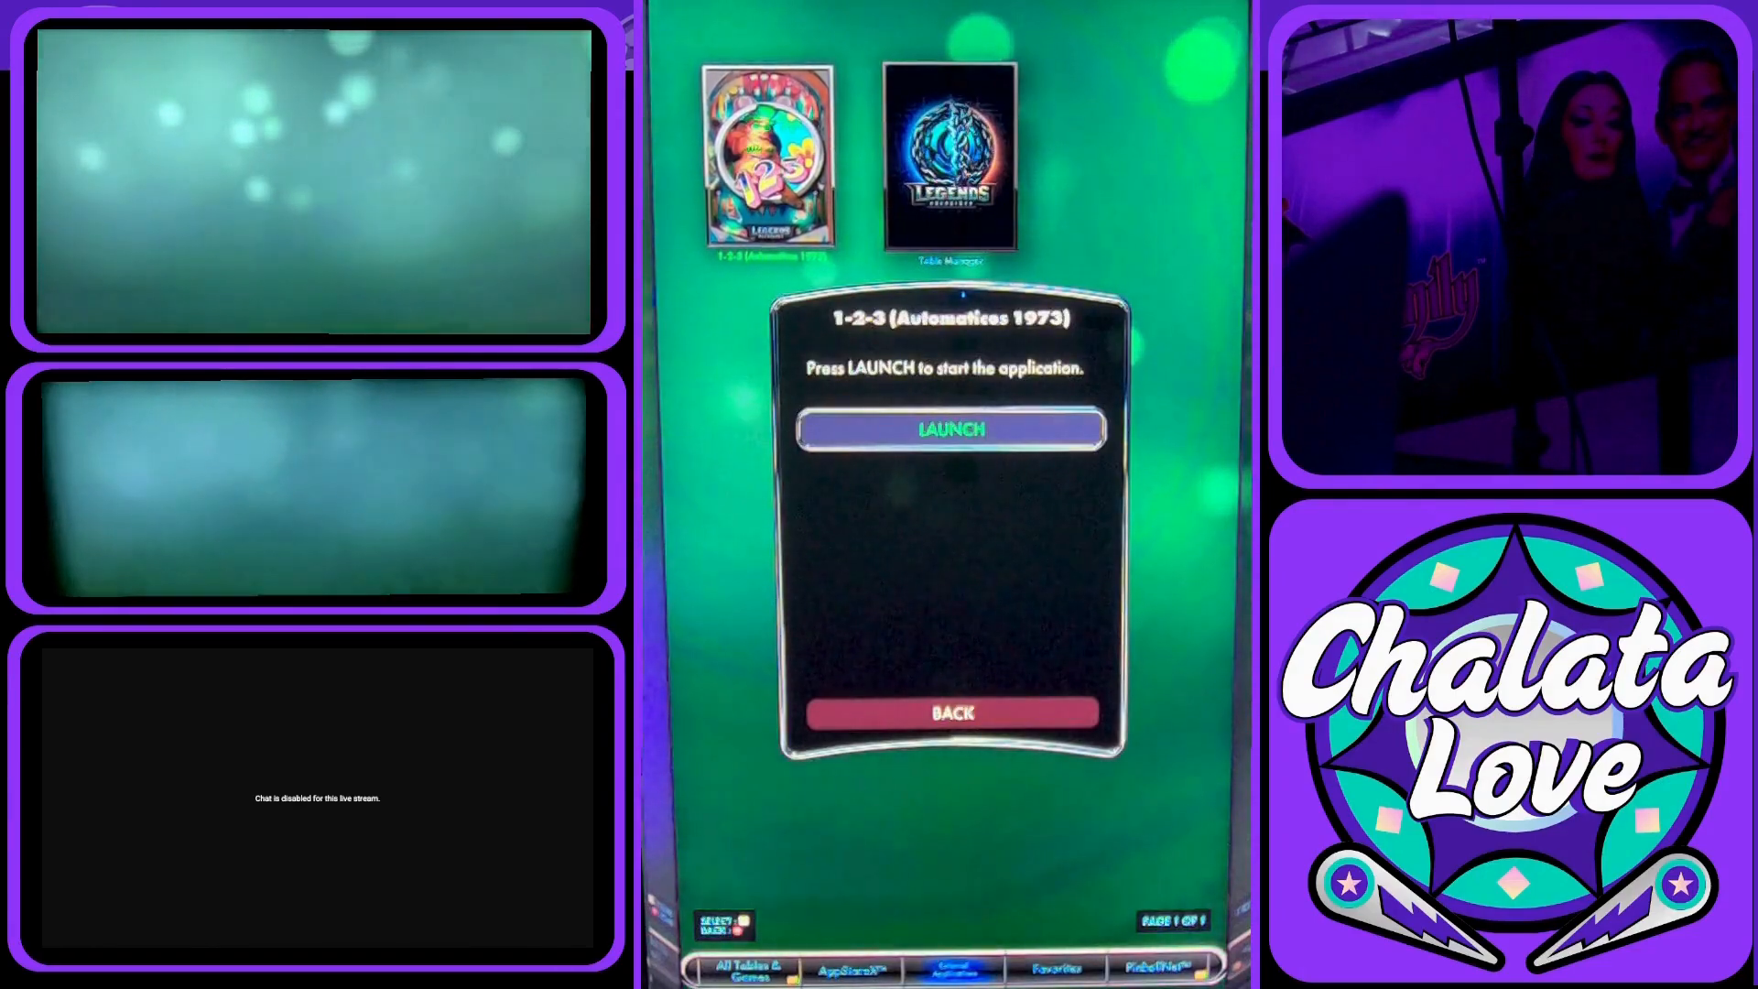
key("Return")
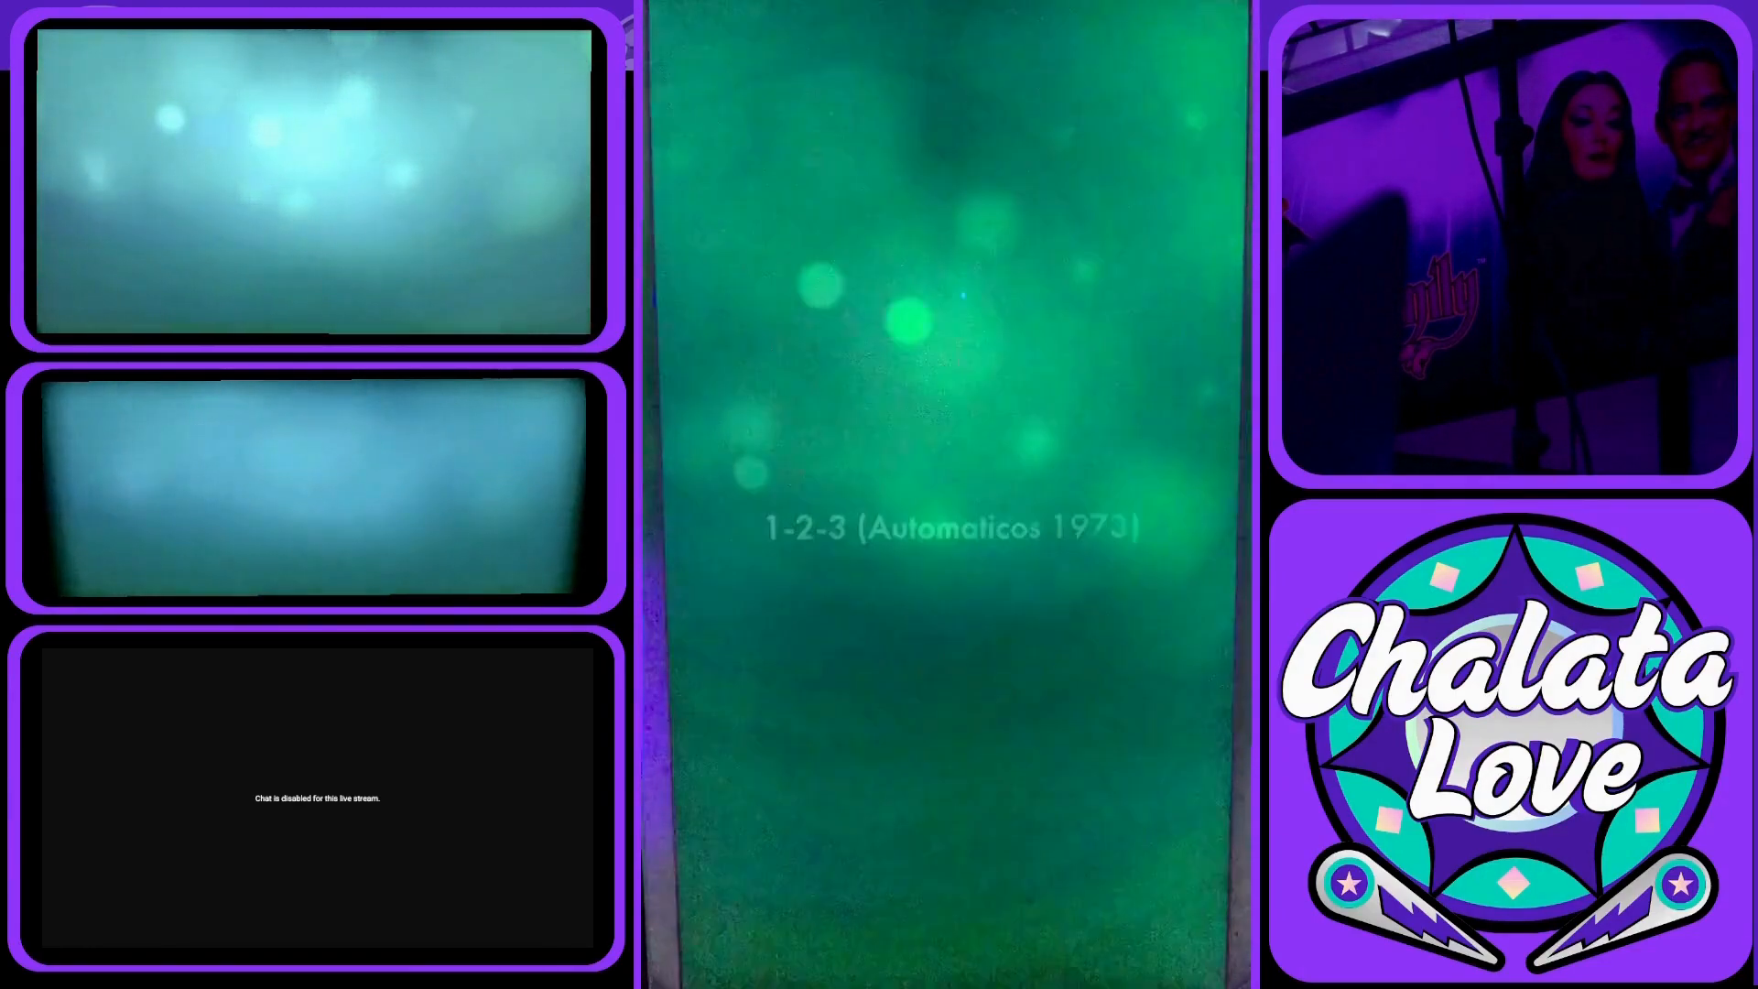